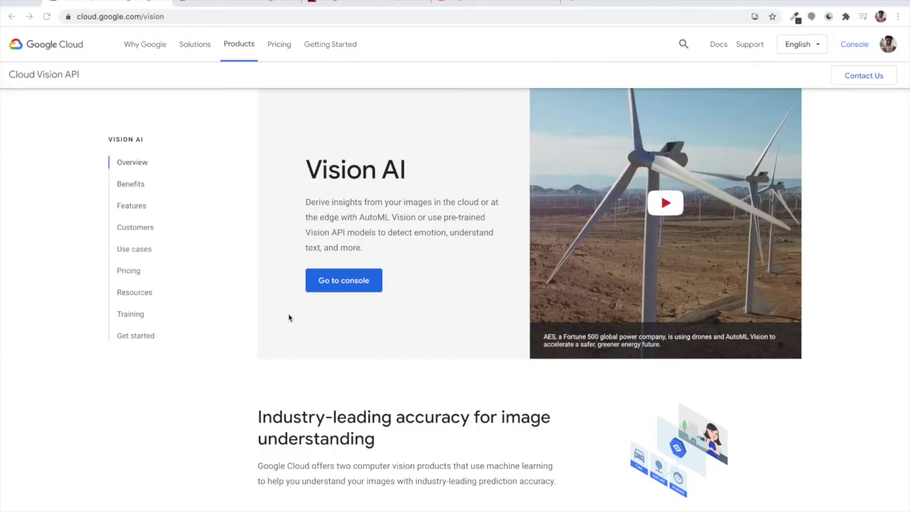
Examine the Vision AI page's benefits and the feature comparison between AutoML Vision and Vision API.
scroll(349, 450, down, 10)
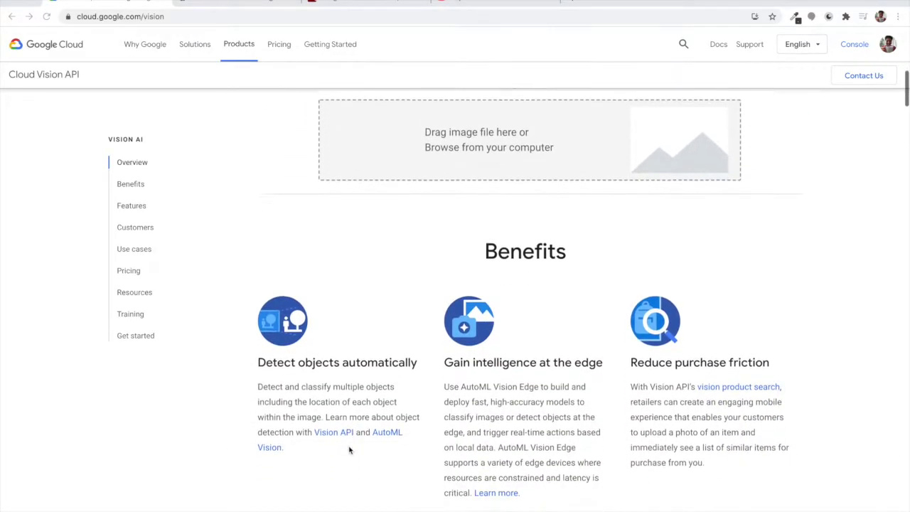
scroll(349, 450, up, 1)
scroll(349, 450, down, 10)
scroll(350, 450, down, 2)
scroll(349, 449, up, 1)
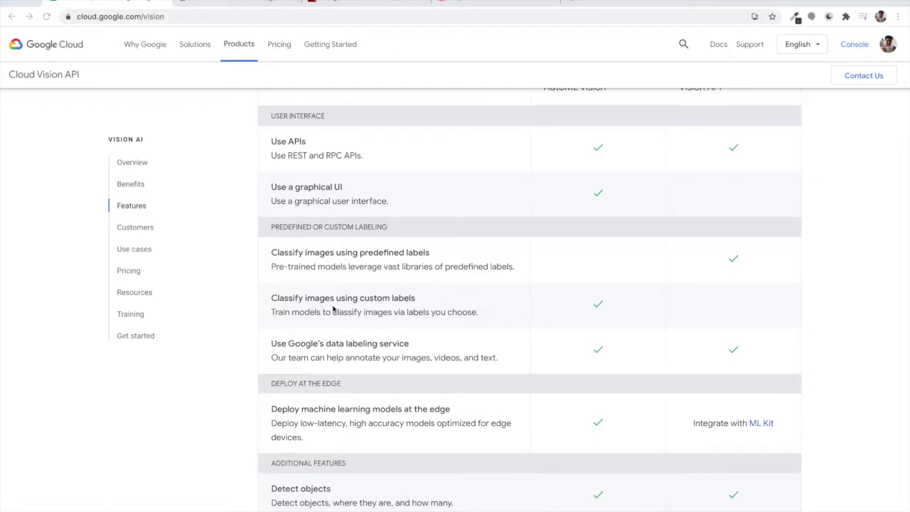
scroll(389, 337, down, 5)
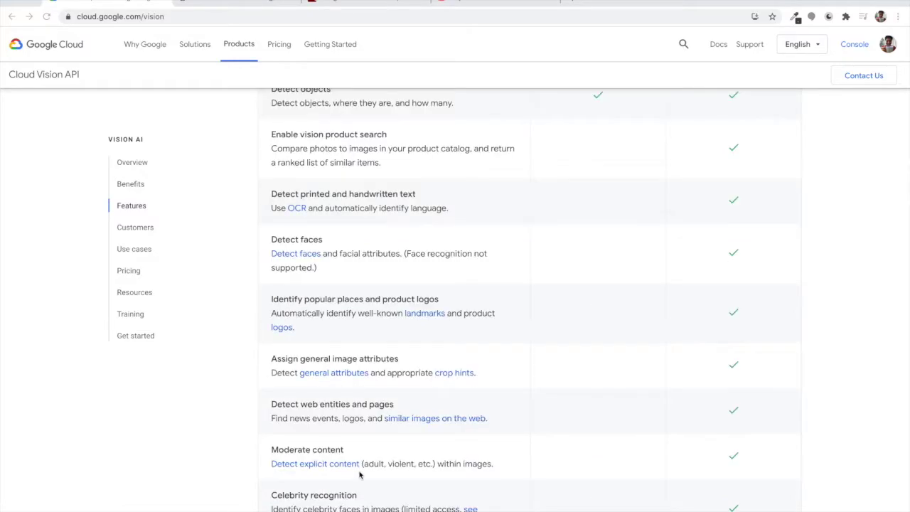
scroll(360, 476, down, 2)
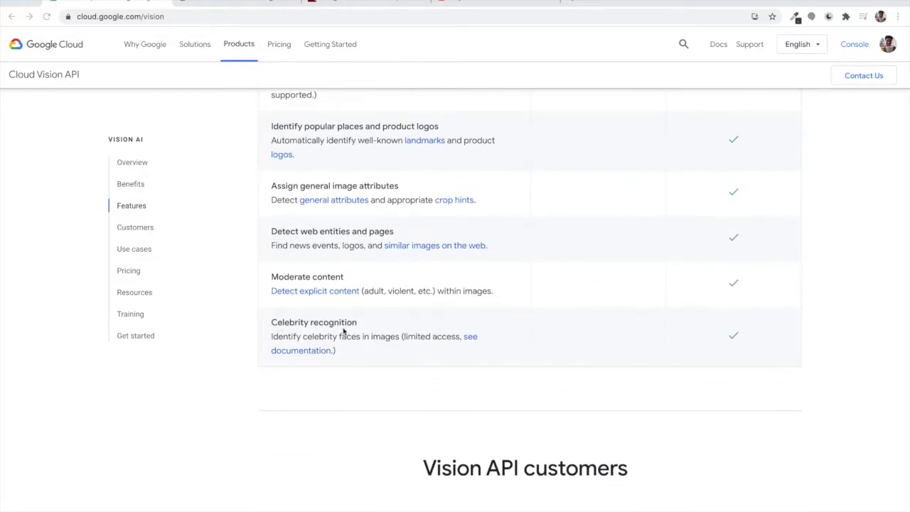
scroll(344, 330, up, 6)
scroll(343, 331, up, 4)
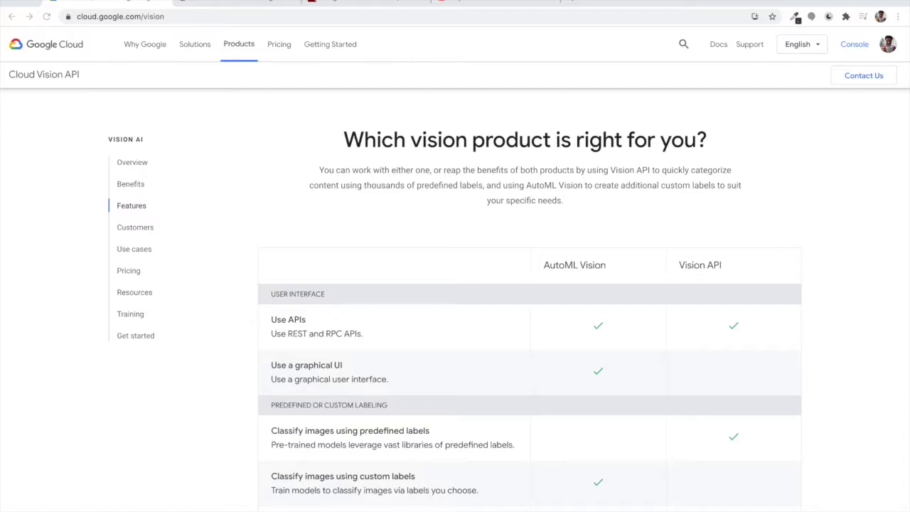
Switch to YouTube and play the video "Object Detection with TensorFlow & Node-RED" muted and in full screen.
click(481, 1)
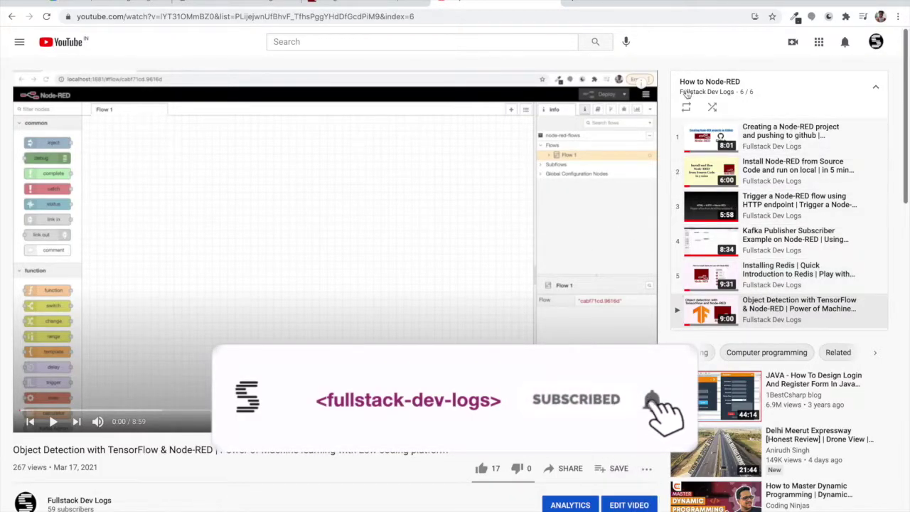
click(770, 313)
click(527, 295)
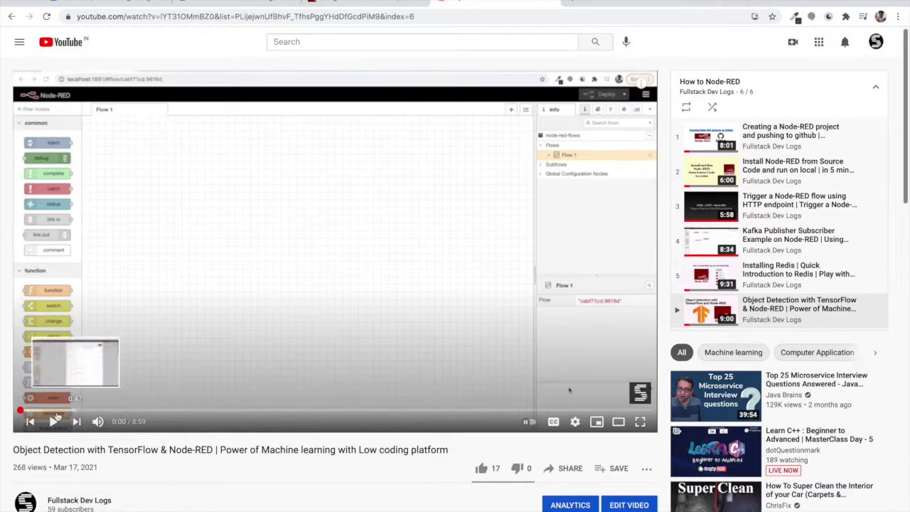
click(98, 424)
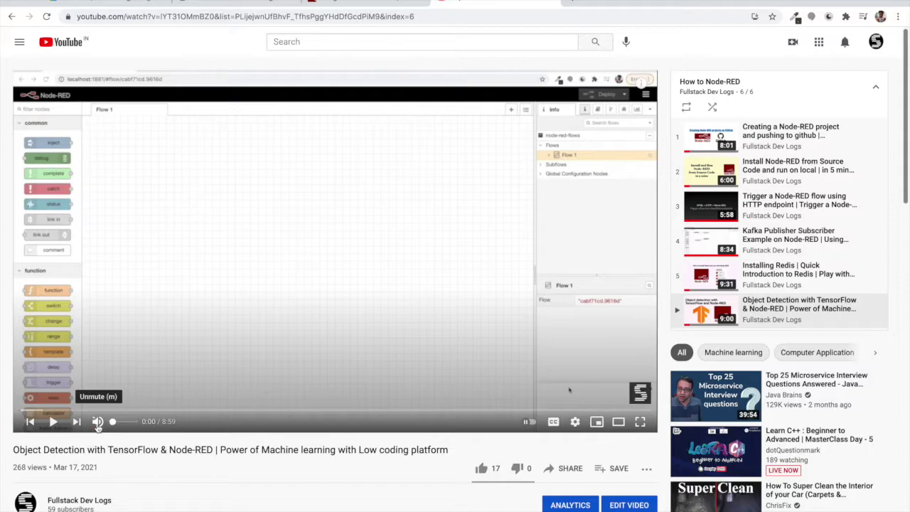
click(53, 422)
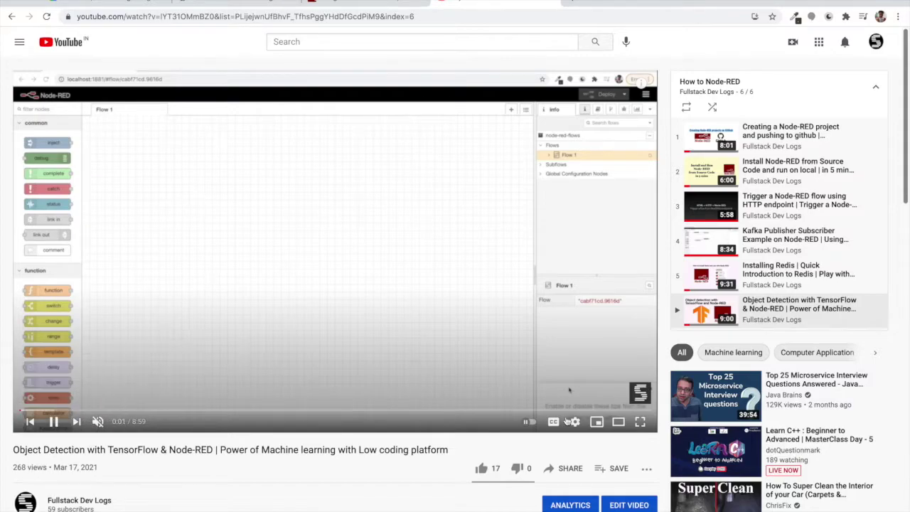
click(640, 422)
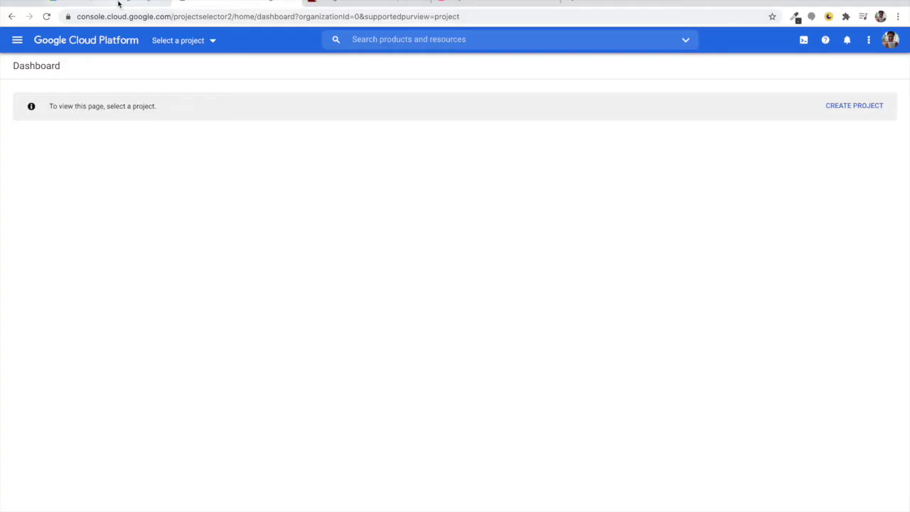
Go to the Google Cloud Platform dashboard and check which Google account is signed in.
click(118, 3)
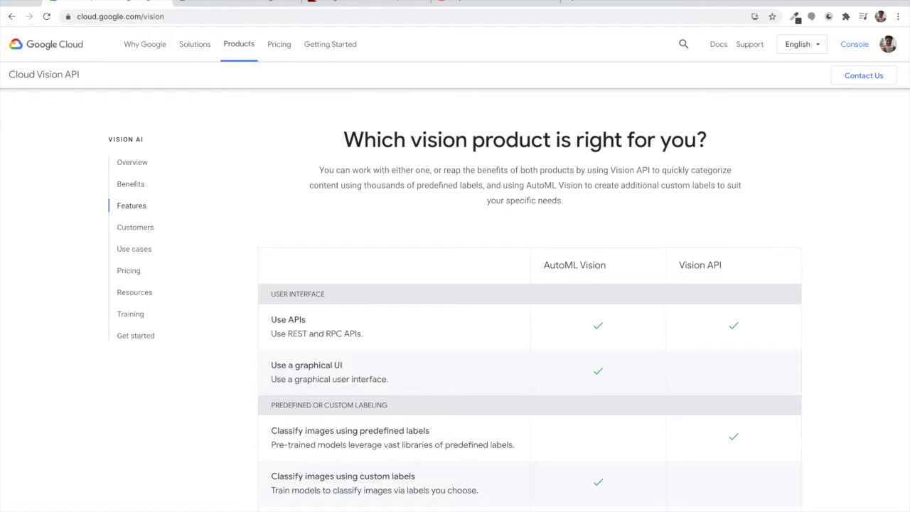
click(238, 3)
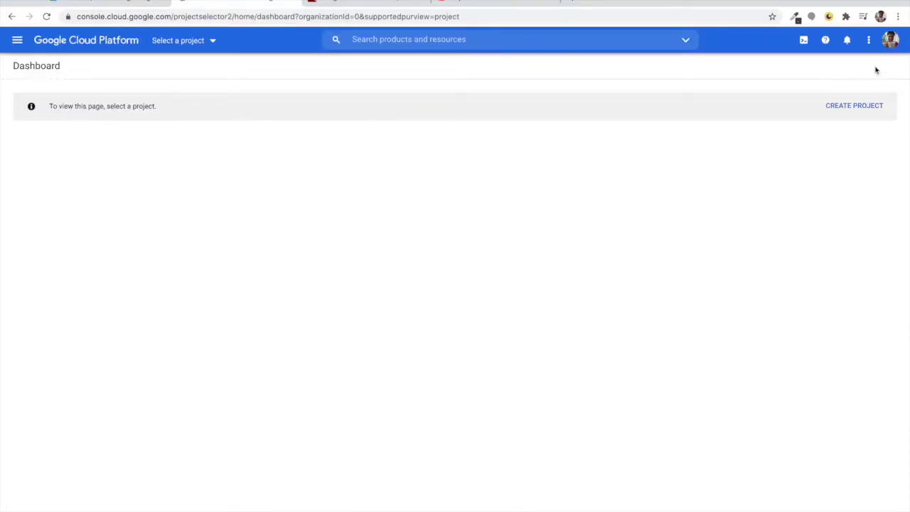
click(890, 40)
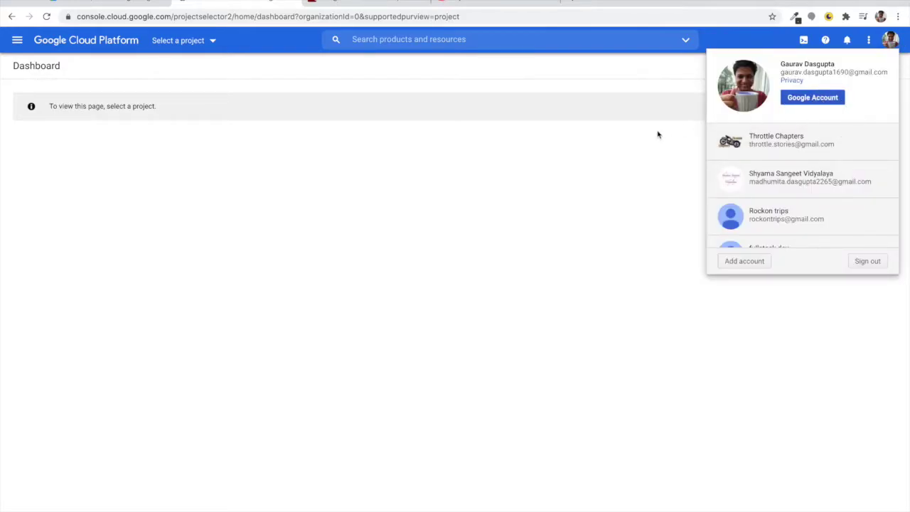
click(498, 141)
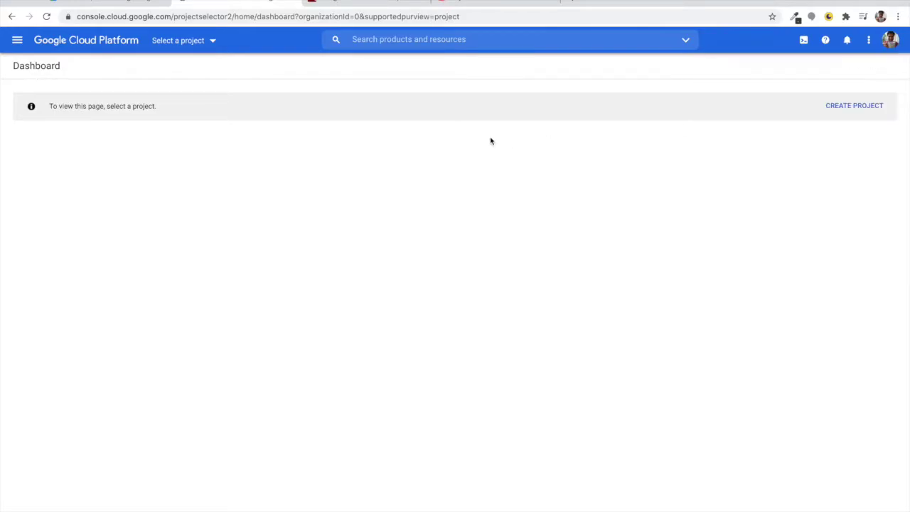
Start a new Google Cloud project and name it node-red-vision.
click(207, 46)
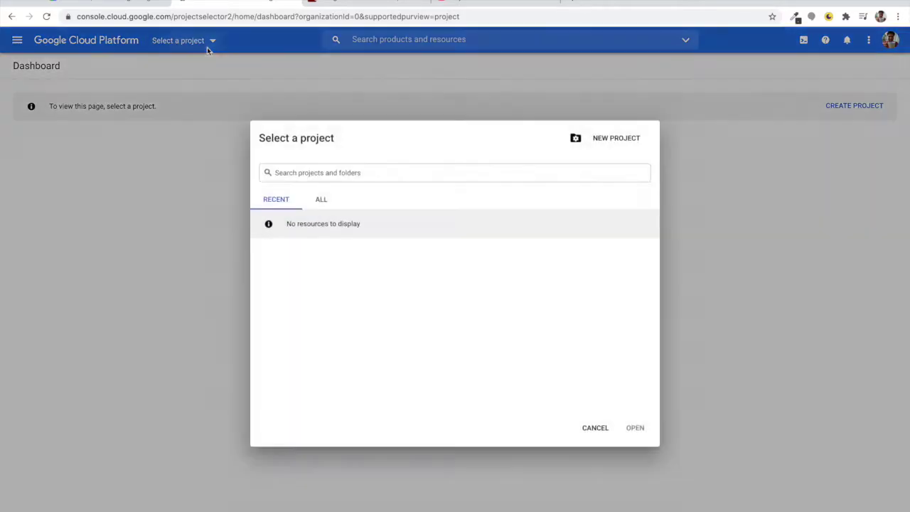
click(617, 140)
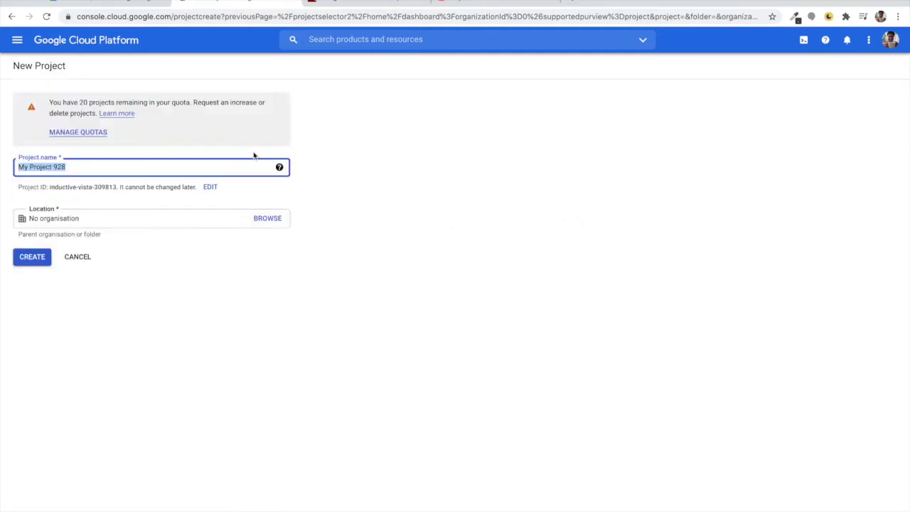
text(n)
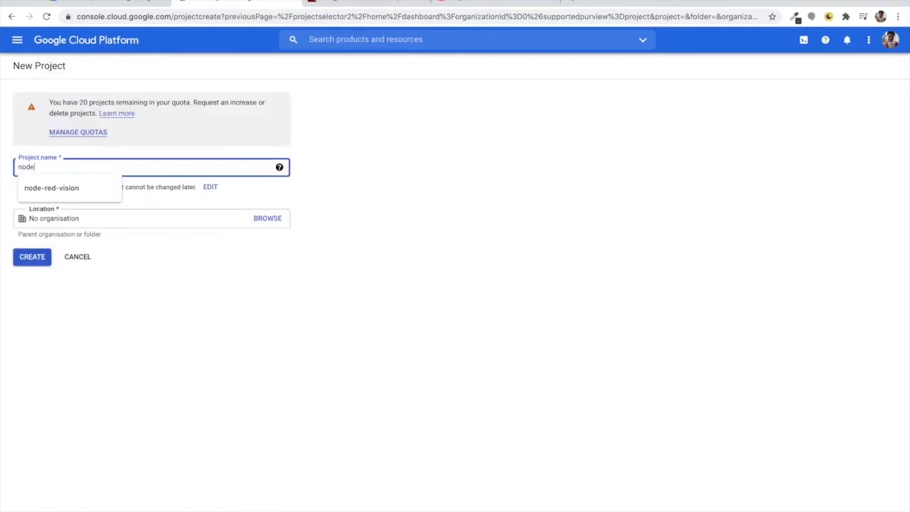
text(ode)
key(Down)
key(Return)
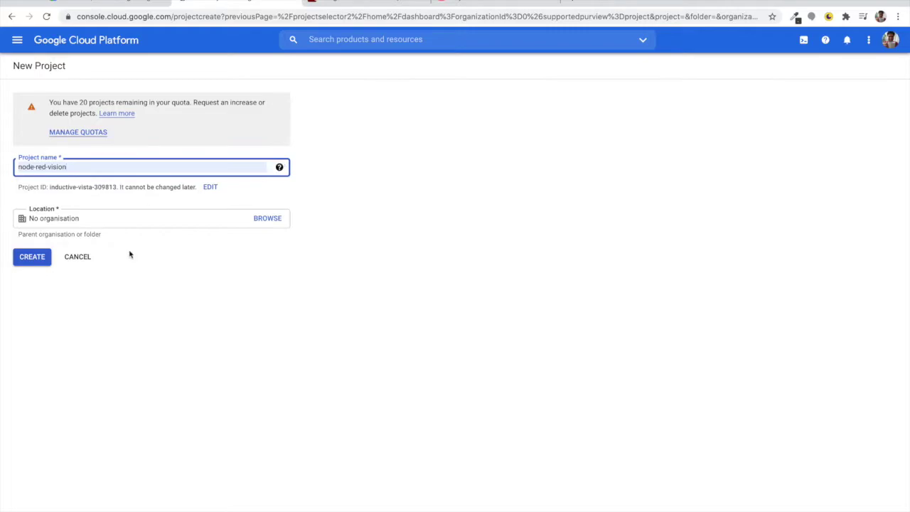
Browse the project's location options, keep No organisation, and create the node-red-vision project.
click(221, 256)
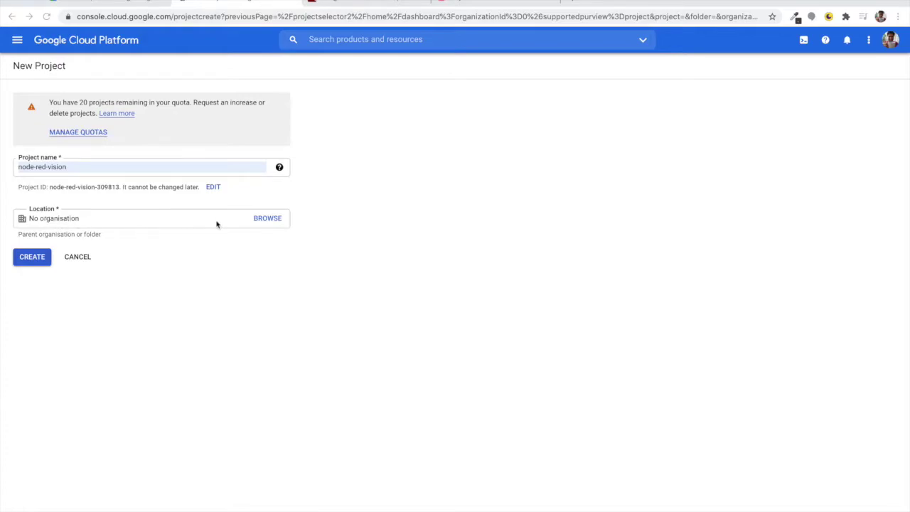
click(267, 221)
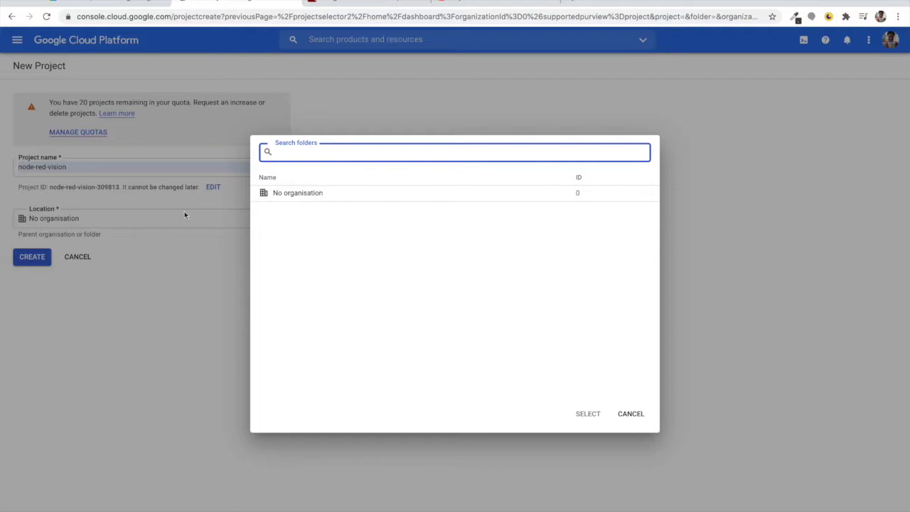
click(271, 193)
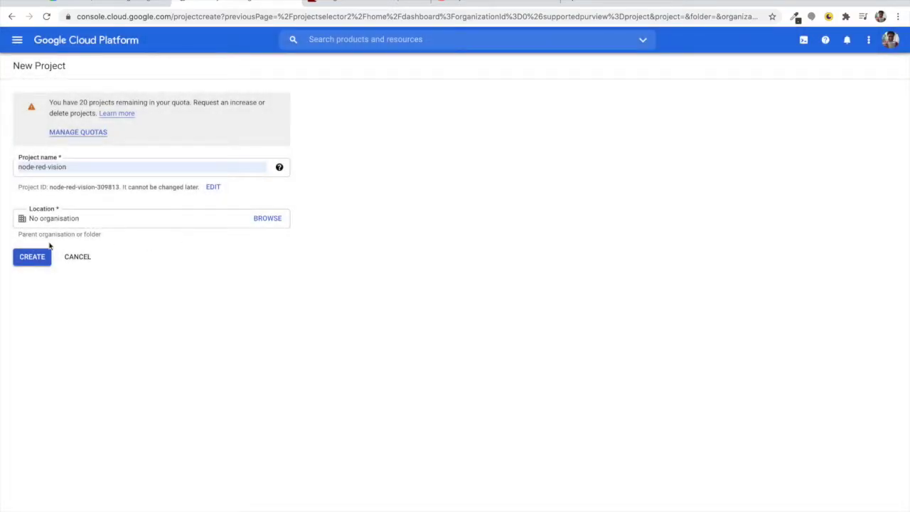
click(39, 260)
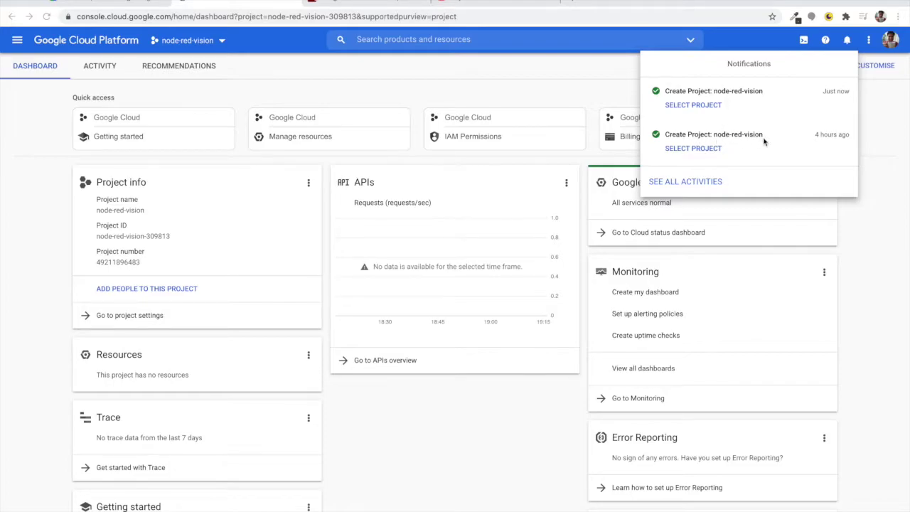
click(873, 135)
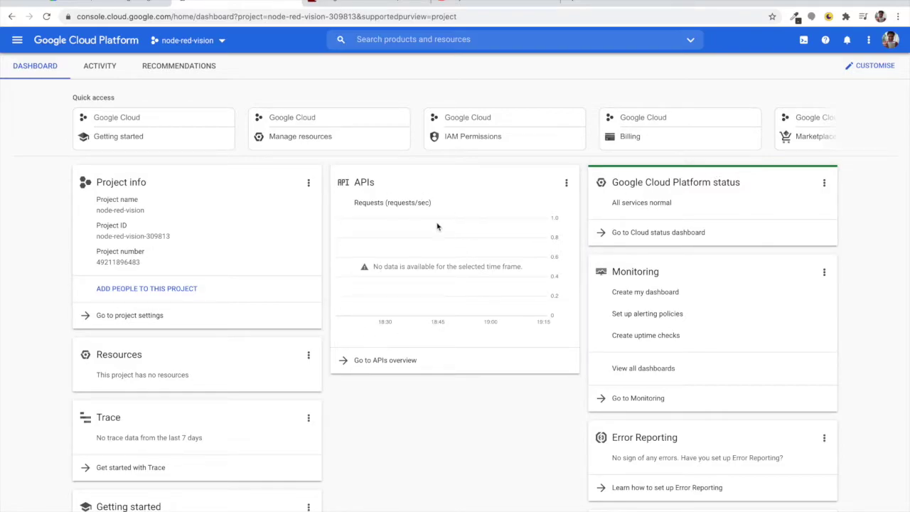
Search the API library for "vision" from the project's APIs overview and open the Cloud Vision API page.
click(397, 362)
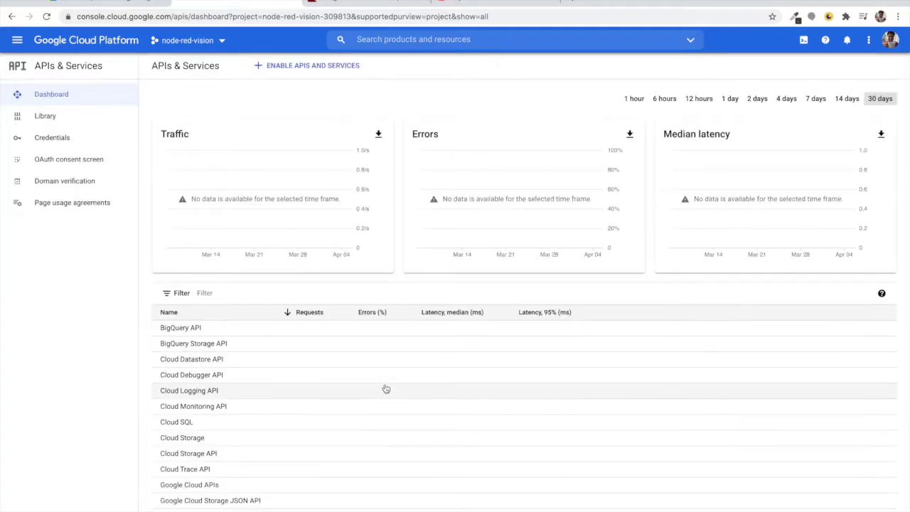
click(302, 67)
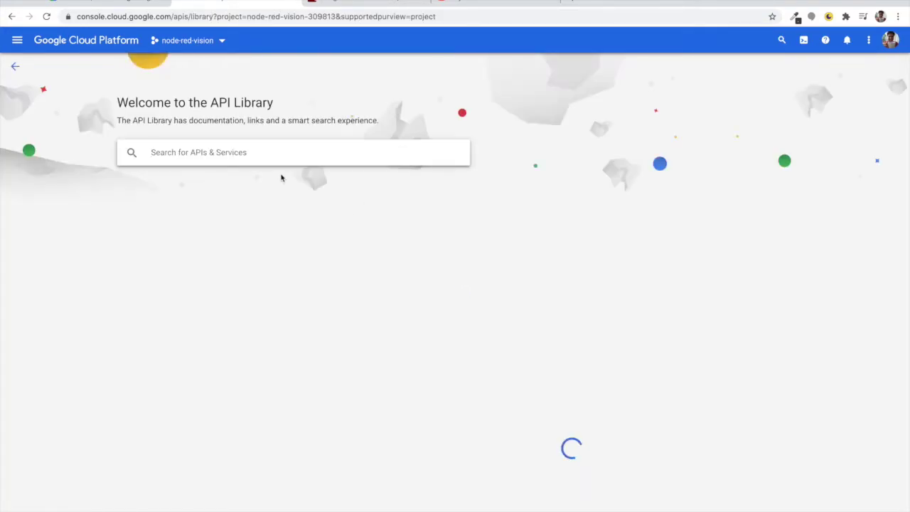
text(vision)
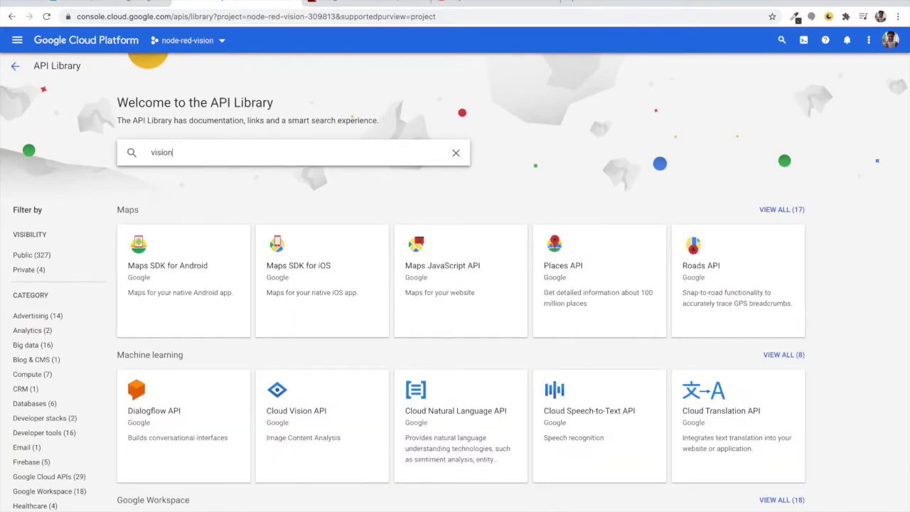
key(Return)
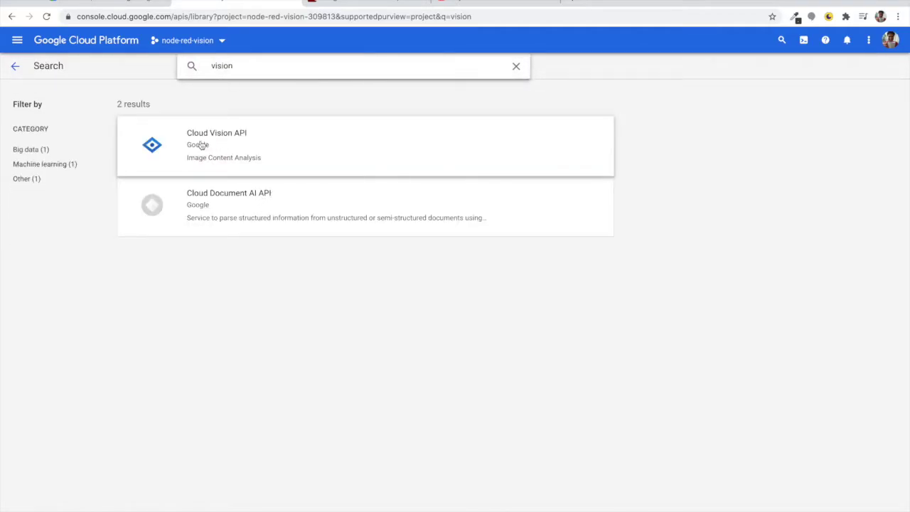
click(208, 147)
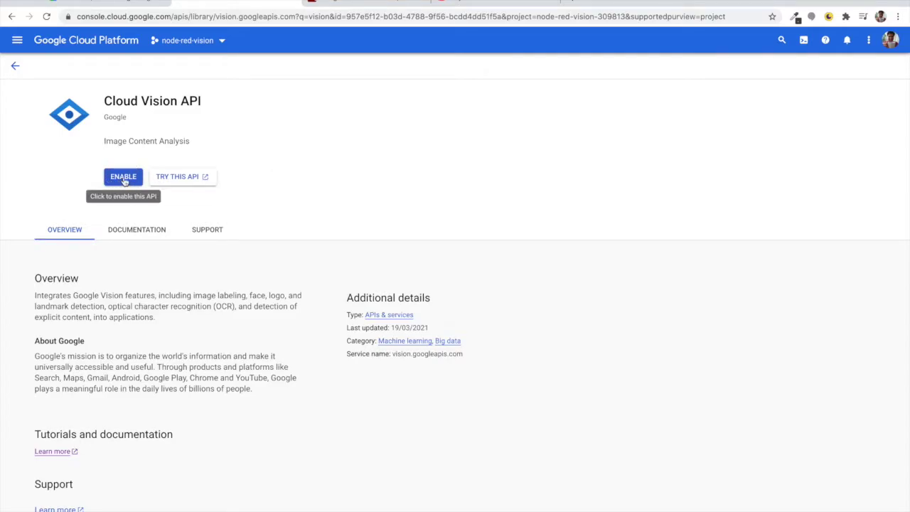
Review the Cloud Vision API overview, then open its tutorials and documentation link and examine the Vision AI feature list.
scroll(143, 385, down, 2)
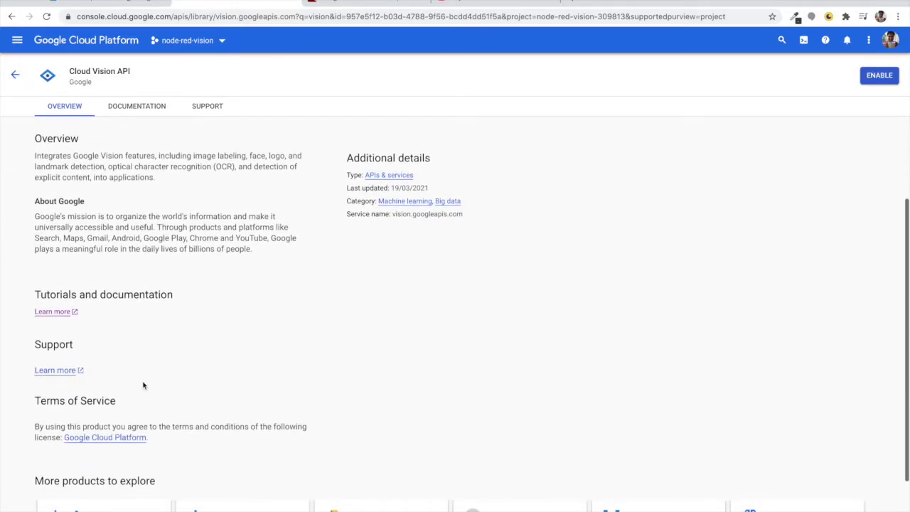
scroll(143, 385, up, 2)
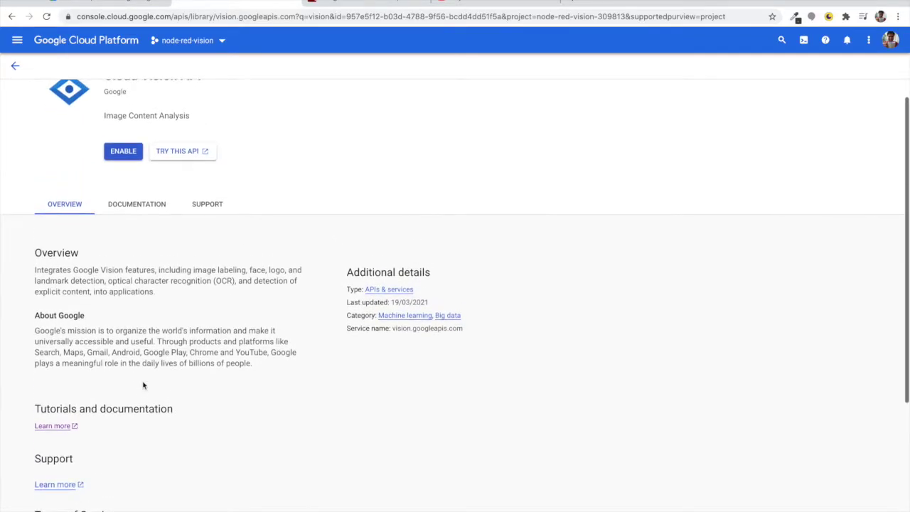
scroll(143, 386, up, 1)
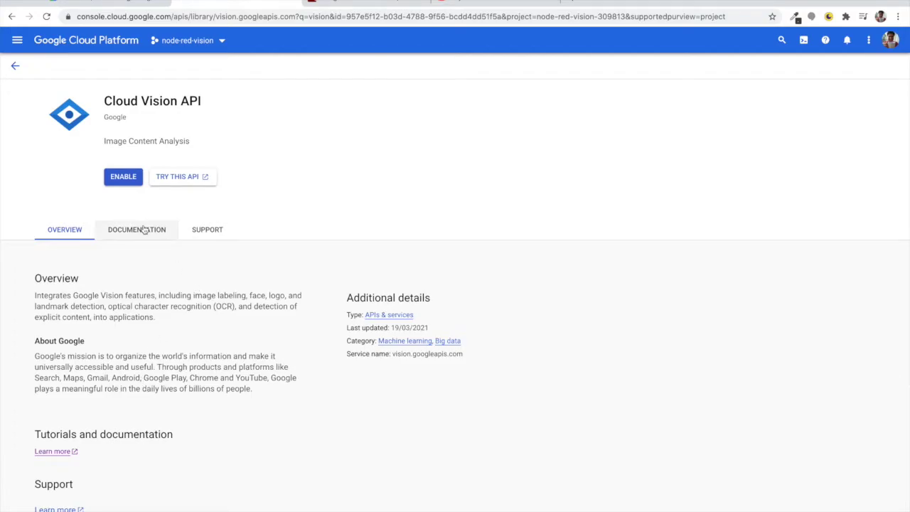
scroll(203, 270, down, 3)
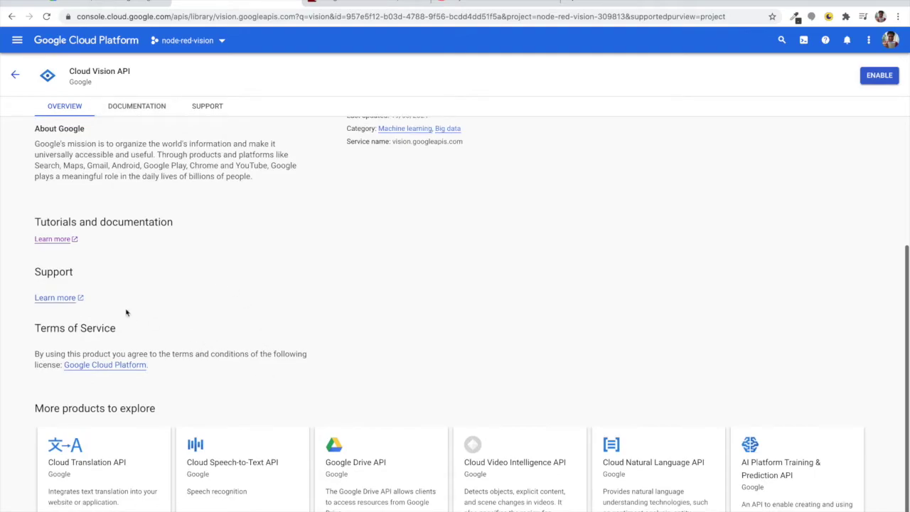
click(64, 242)
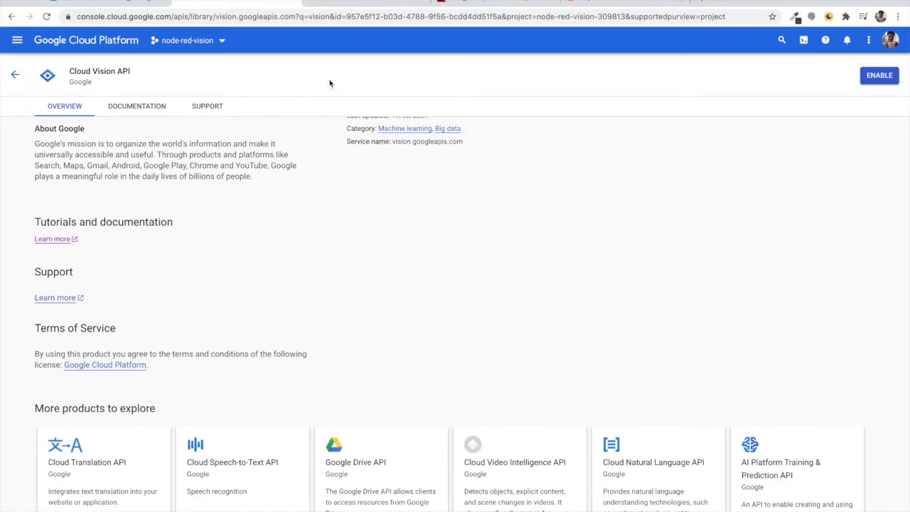
click(357, 4)
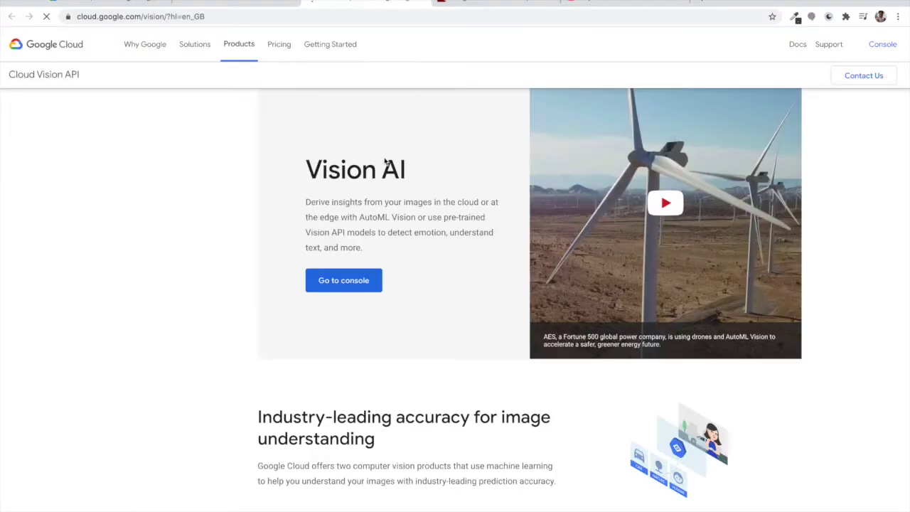
scroll(401, 390, down, 10)
scroll(401, 391, down, 20)
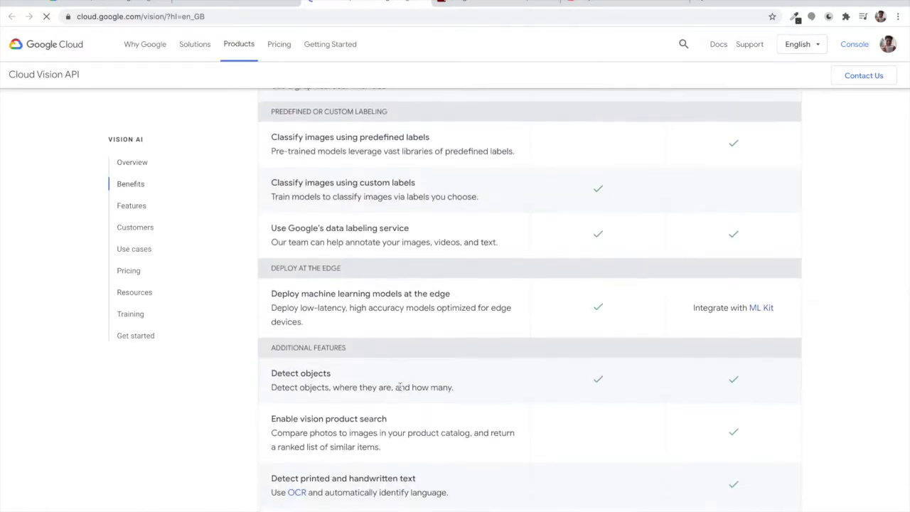
Open the Vision API pricing guide from the Vision AI page and examine the feature list and price table per 1000 units.
scroll(400, 390, down, 20)
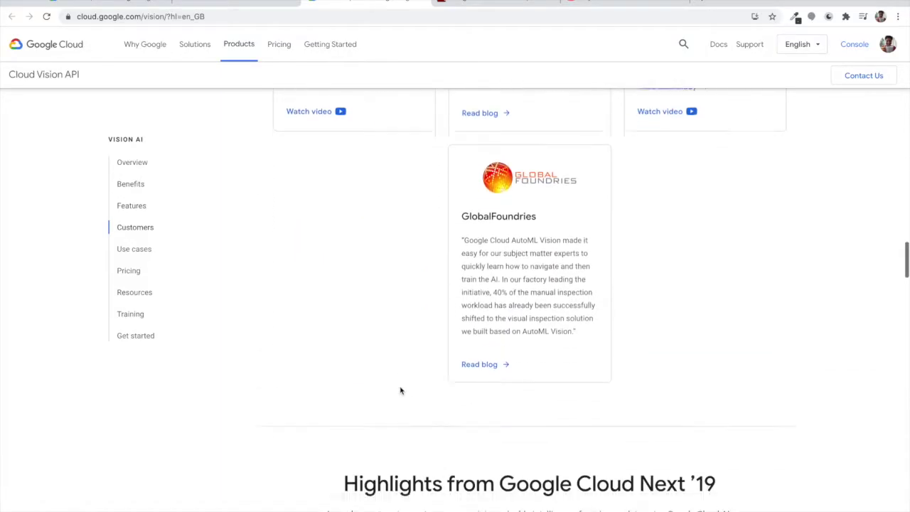
scroll(400, 391, up, 6)
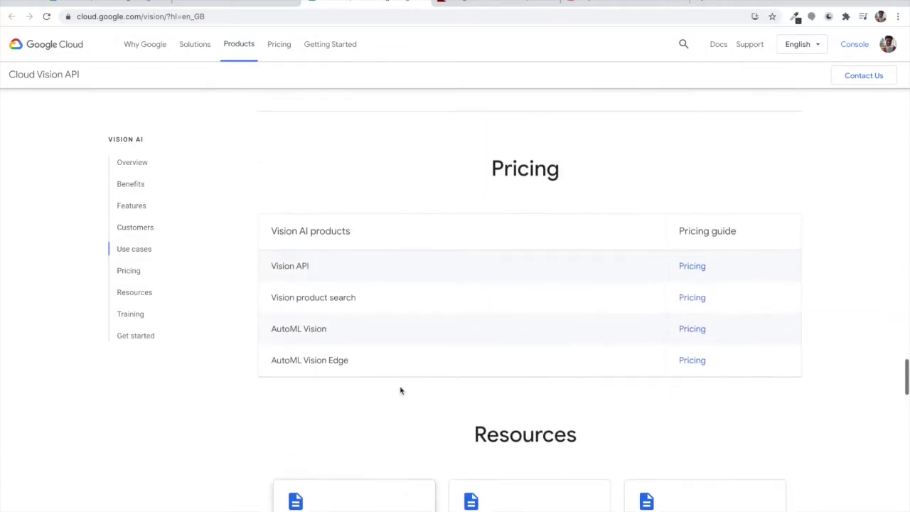
scroll(400, 391, down, 3)
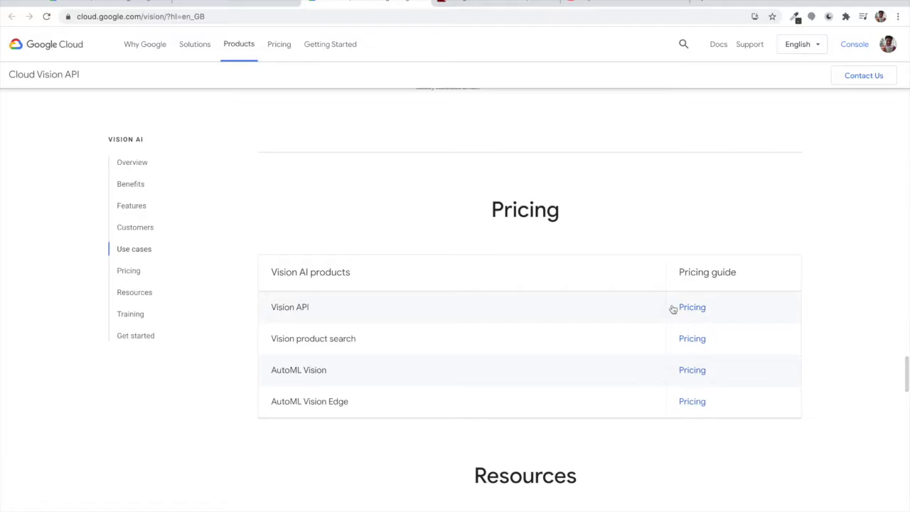
click(692, 310)
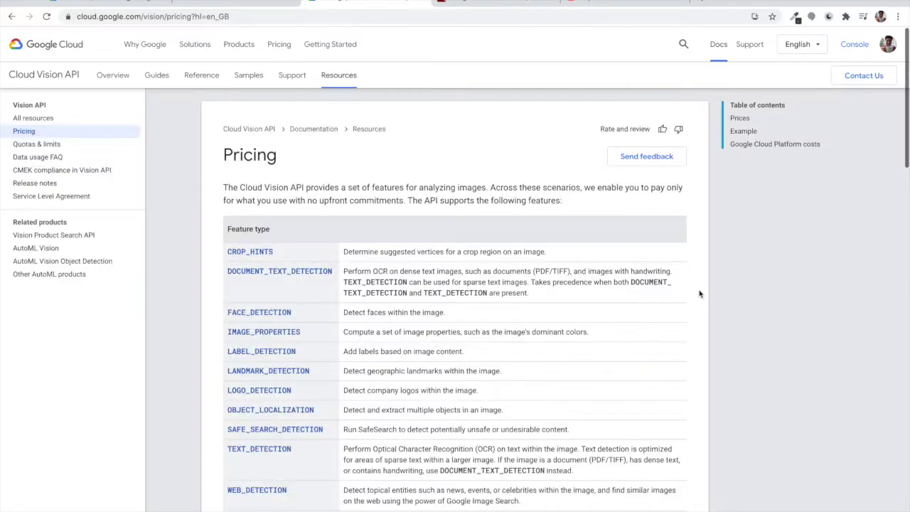
scroll(400, 365, down, 7)
scroll(399, 365, down, 3)
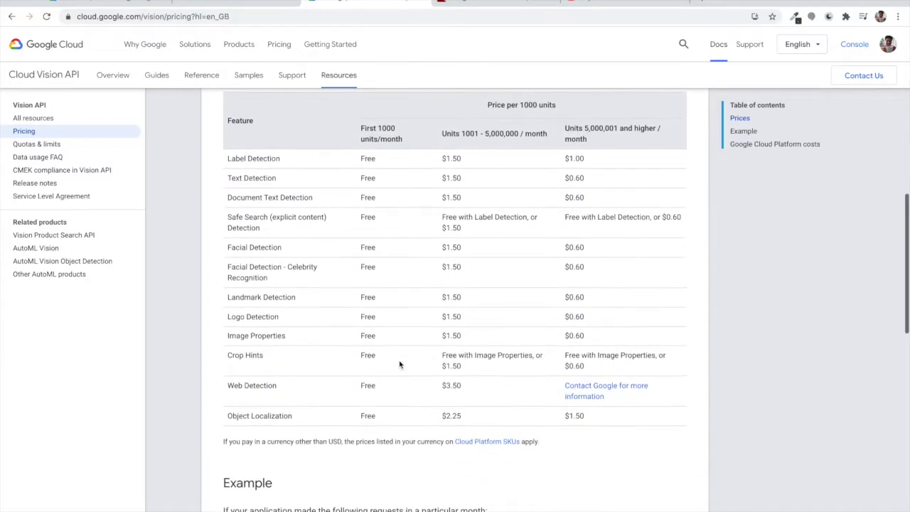
scroll(400, 365, up, 1)
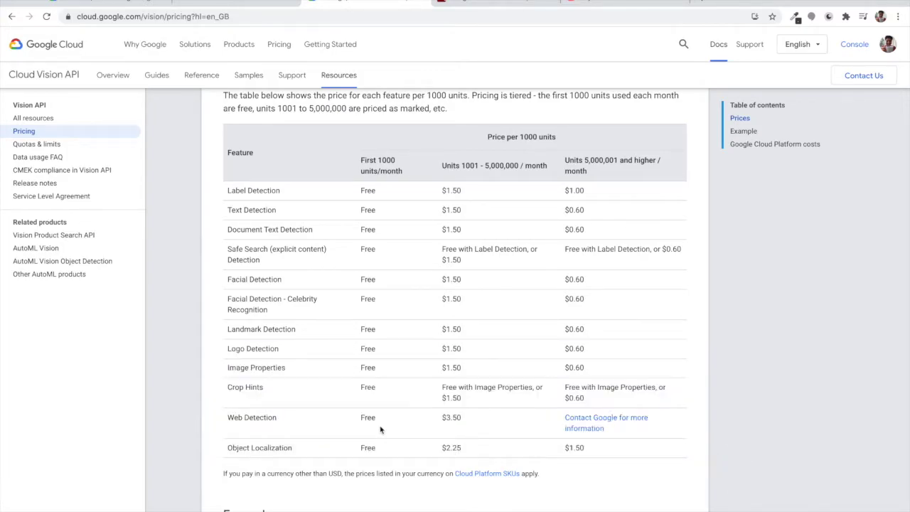
scroll(381, 429, up, 5)
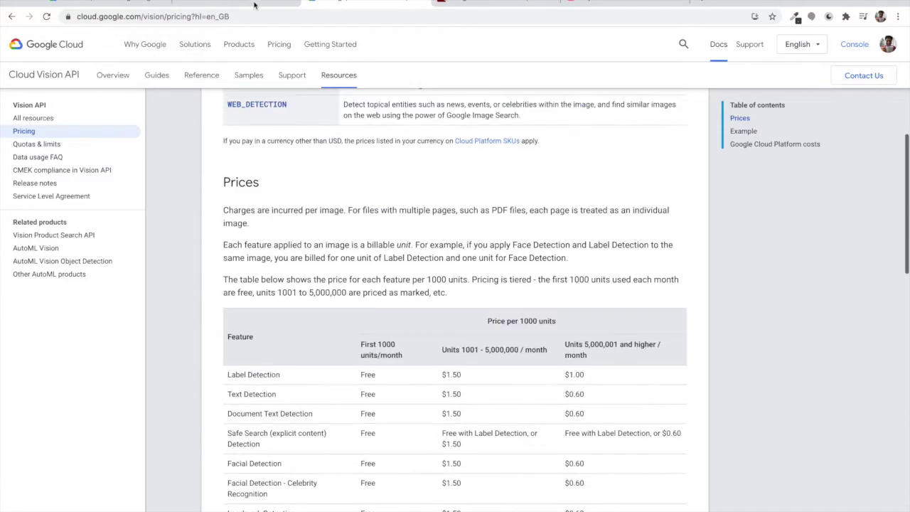
Return to the Cloud Vision API page in the console and enable the API for the node-red-vision project.
click(257, 7)
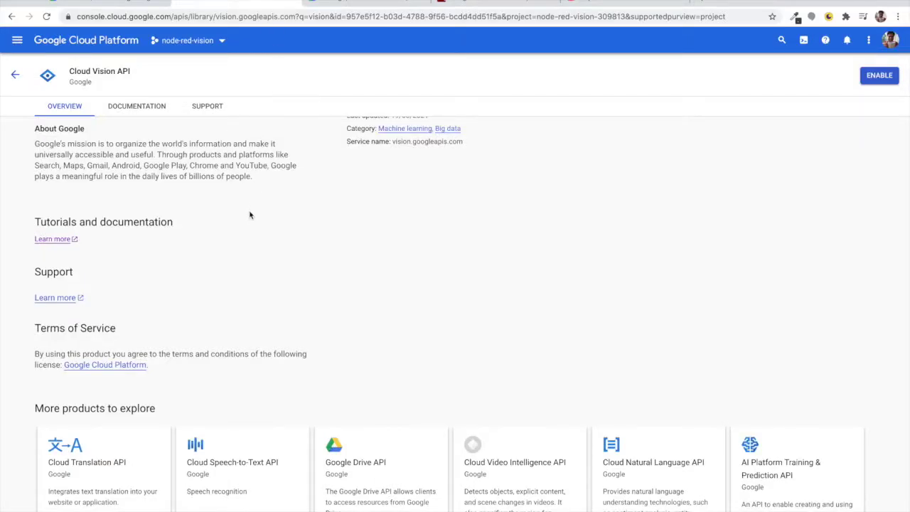
scroll(250, 213, up, 3)
click(124, 177)
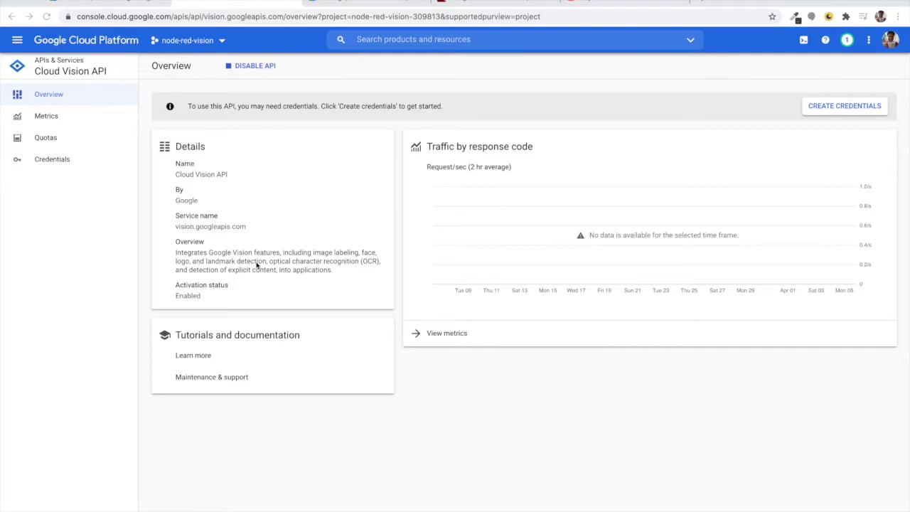
Examine the Cloud Vision API overview, including its details, activation status, traffic chart and the notice about needing credentials.
drag(336, 277, 320, 271)
scroll(342, 279, up, 5)
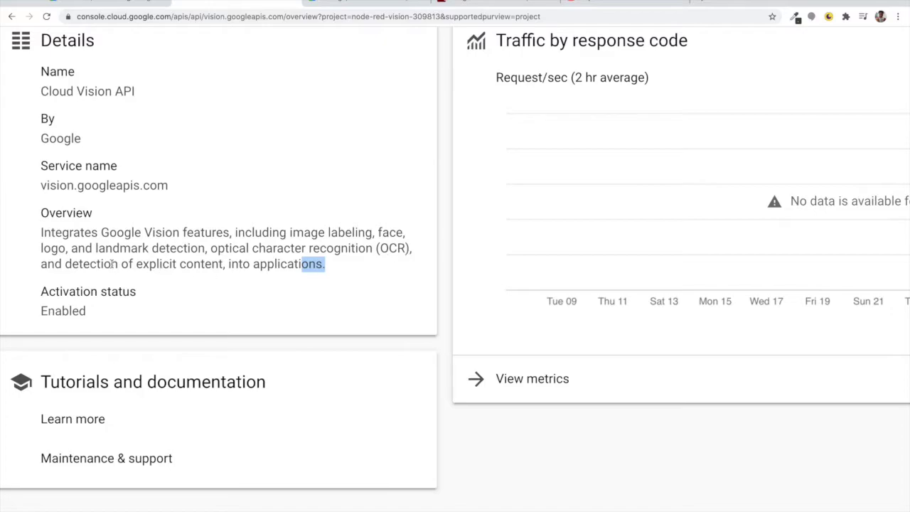
scroll(216, 263, down, 5)
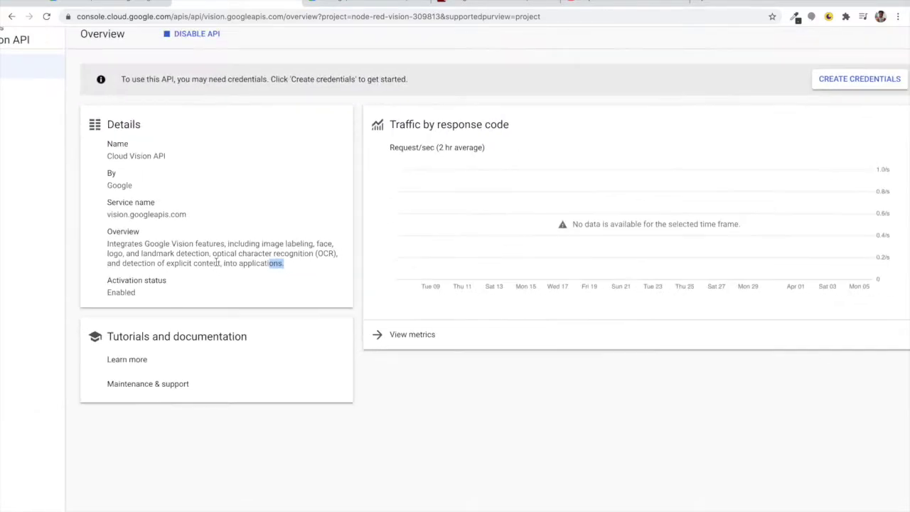
scroll(114, 293, up, 5)
scroll(243, 291, down, 5)
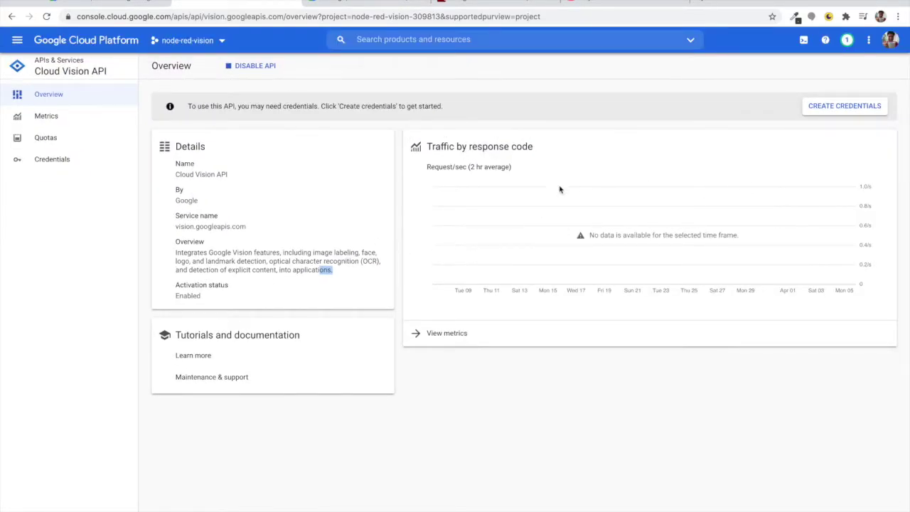
scroll(486, 235, up, 2)
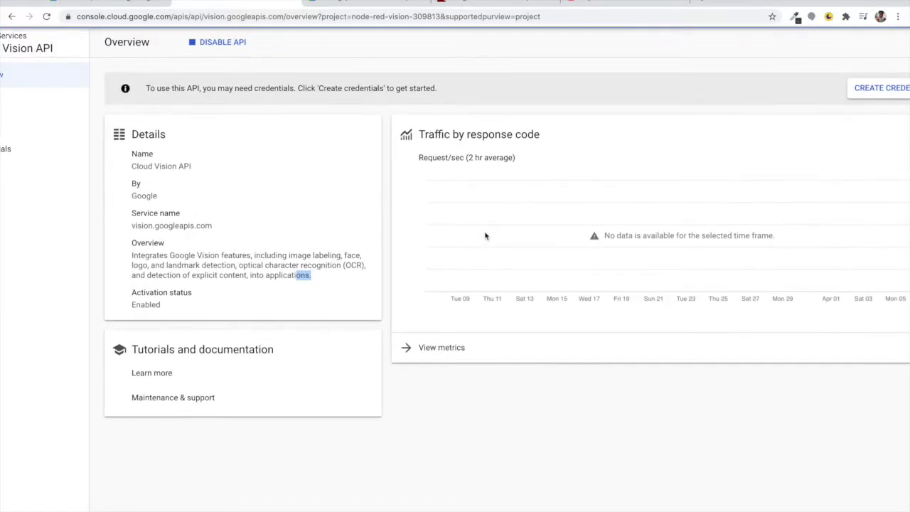
scroll(673, 249, down, 2)
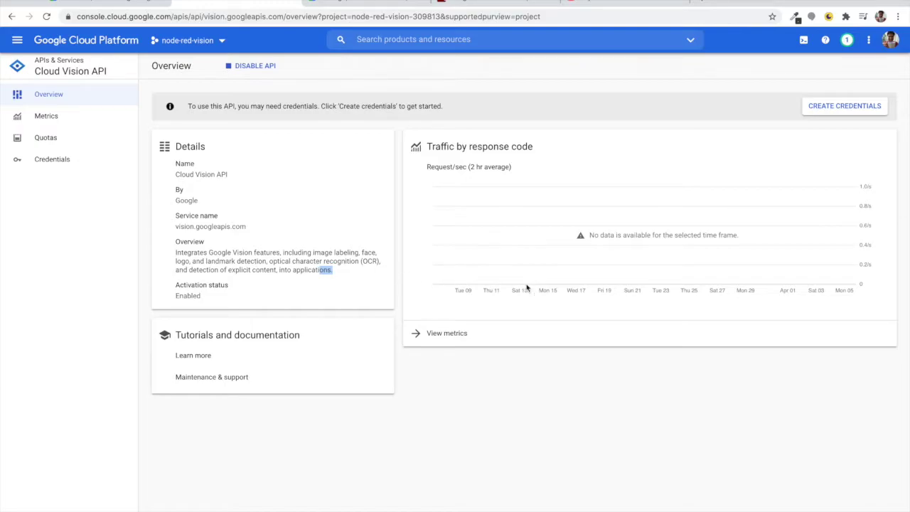
click(341, 277)
scroll(275, 118, up, 5)
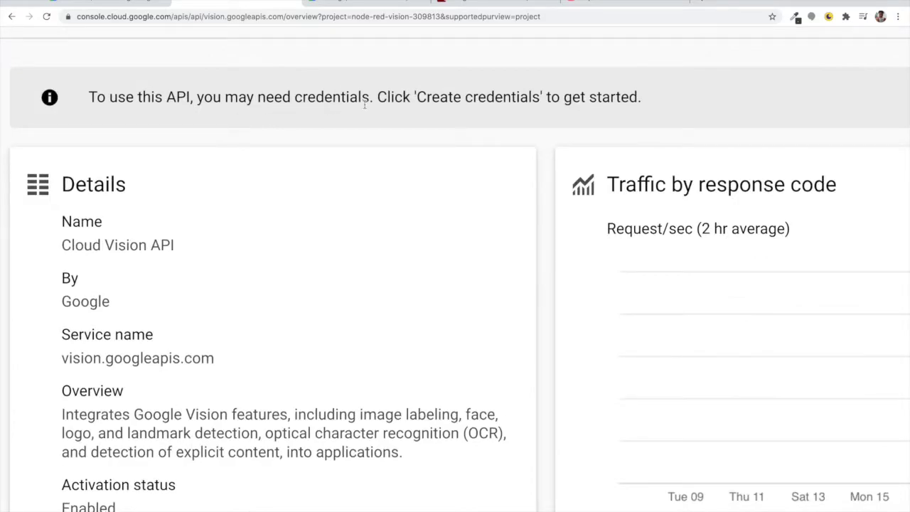
scroll(337, 183, down, 5)
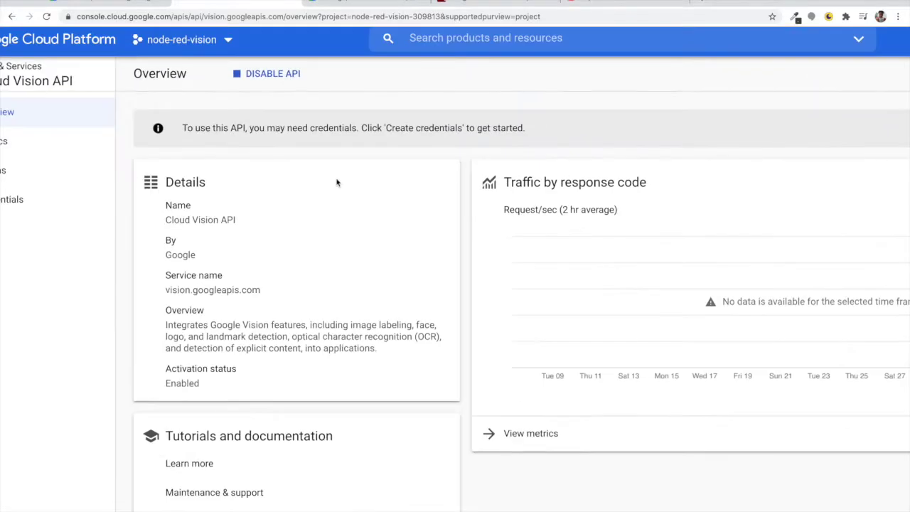
scroll(337, 183, down, 2)
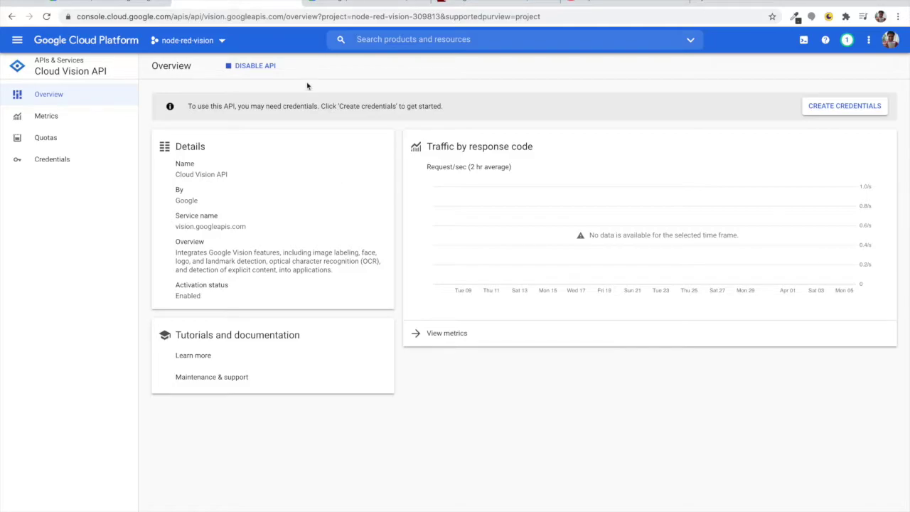
Check which credentials the Cloud Vision API needs without App Engine or Compute Engine, and request a new API key.
click(868, 113)
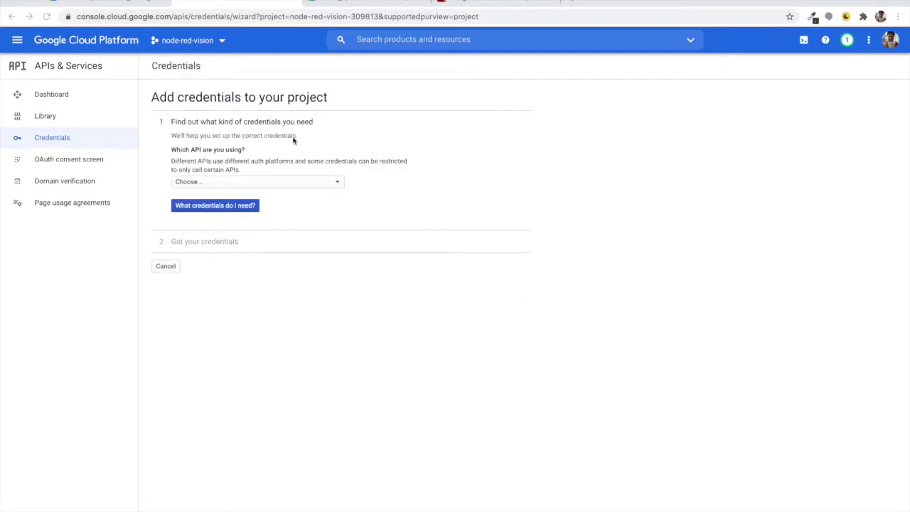
click(256, 187)
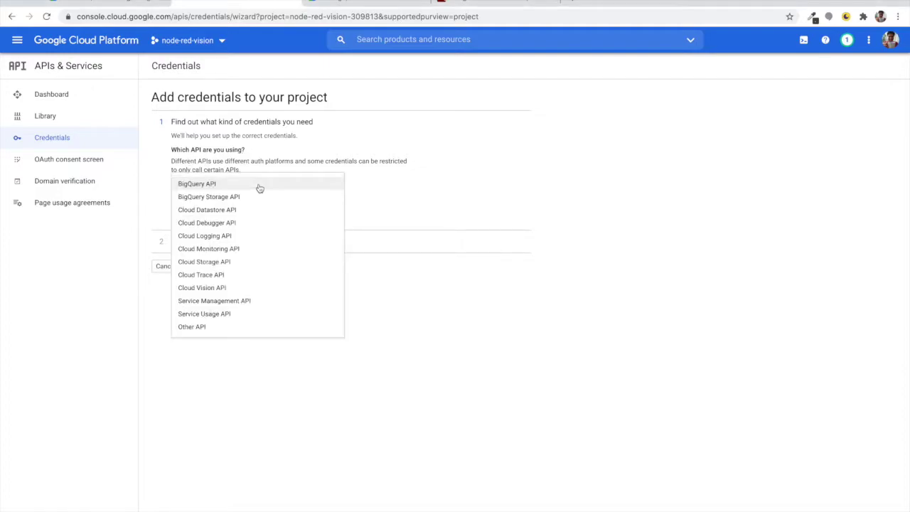
click(228, 289)
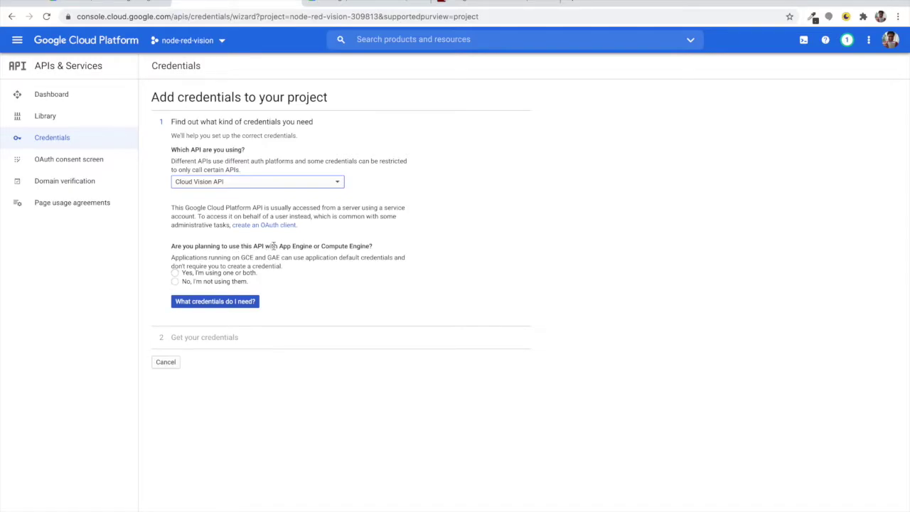
click(201, 283)
click(240, 306)
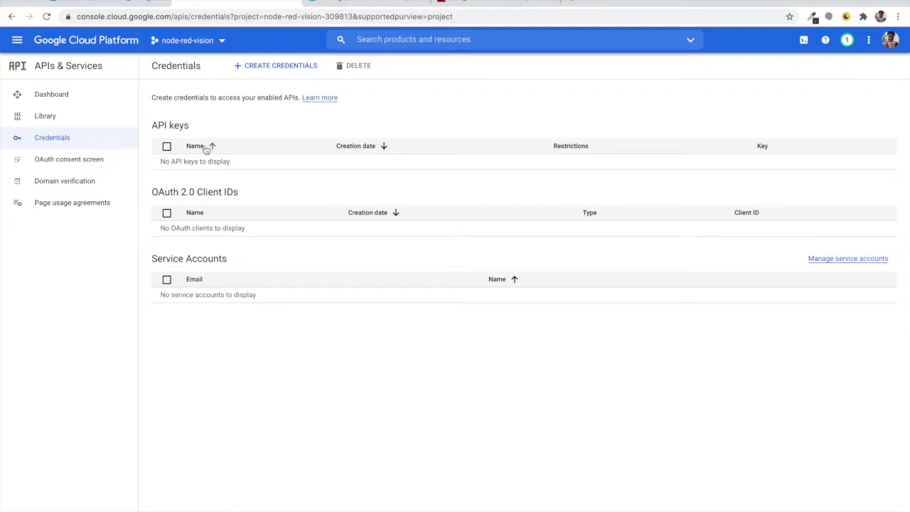
click(282, 66)
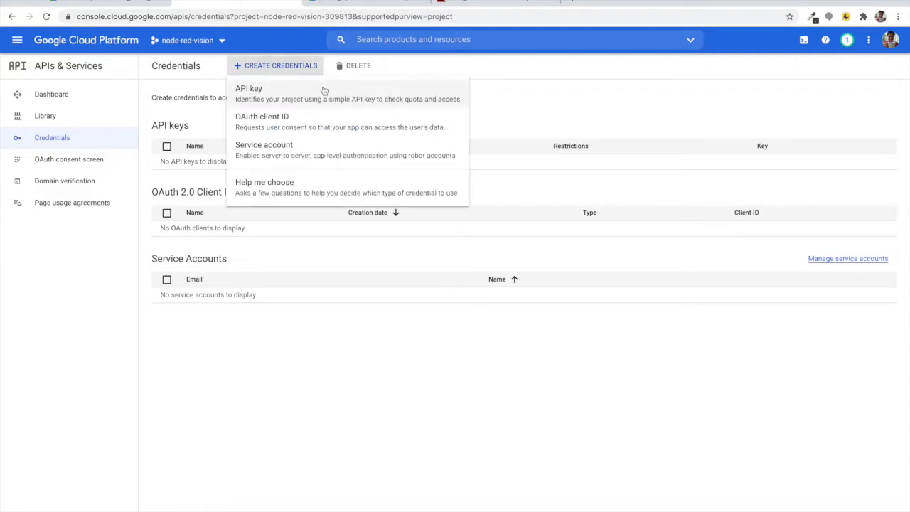
click(323, 91)
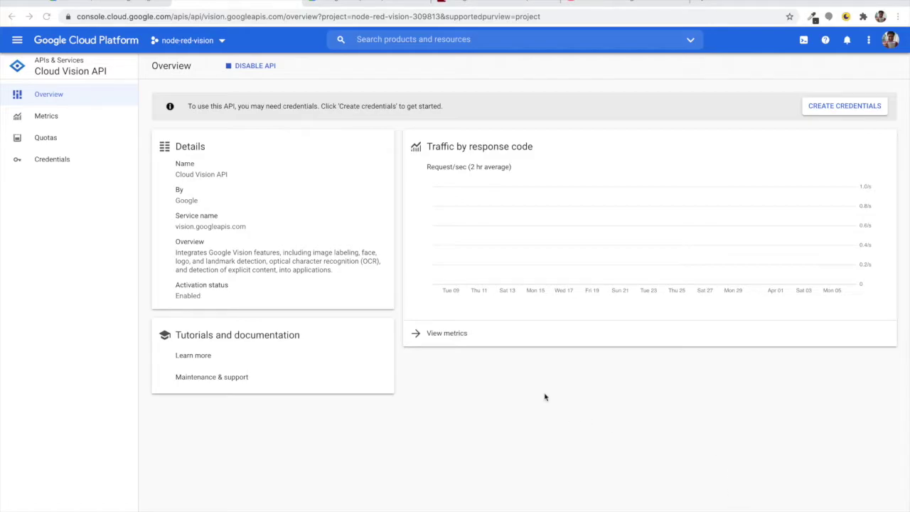
Switch to the Cloud Vision API quickstart on using API Explorer and review its outline and project setup instructions.
click(379, 8)
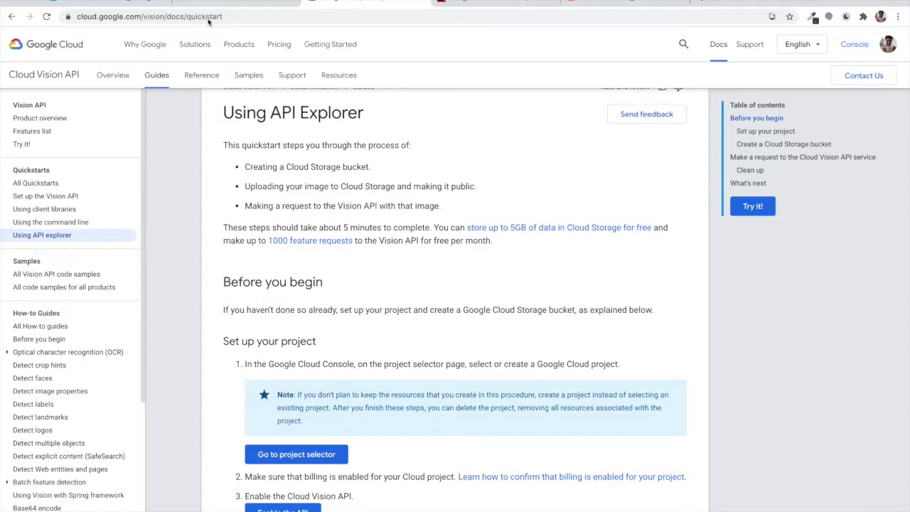
click(186, 19)
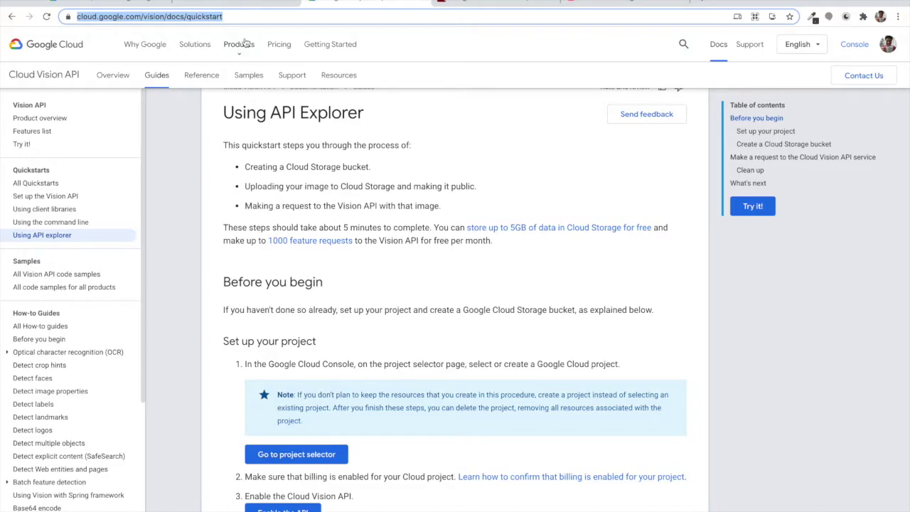
drag(245, 167, 439, 204)
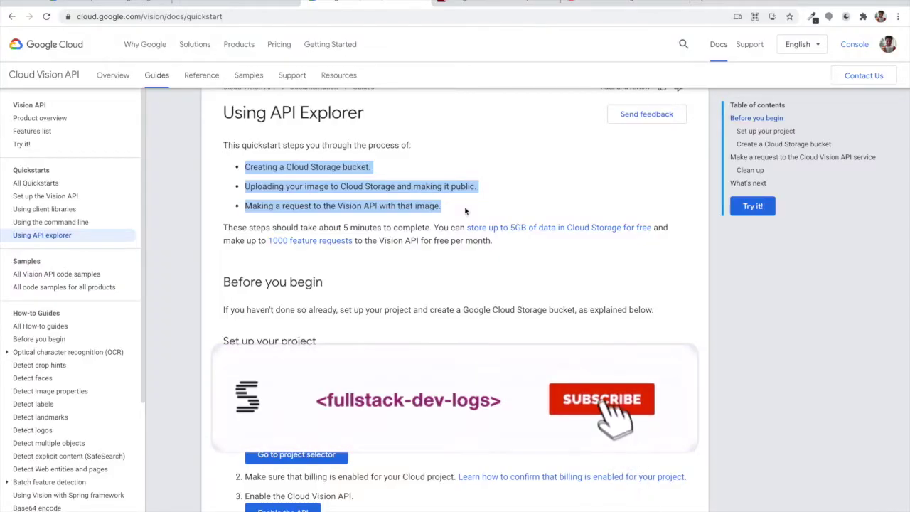
scroll(466, 211, down, 3)
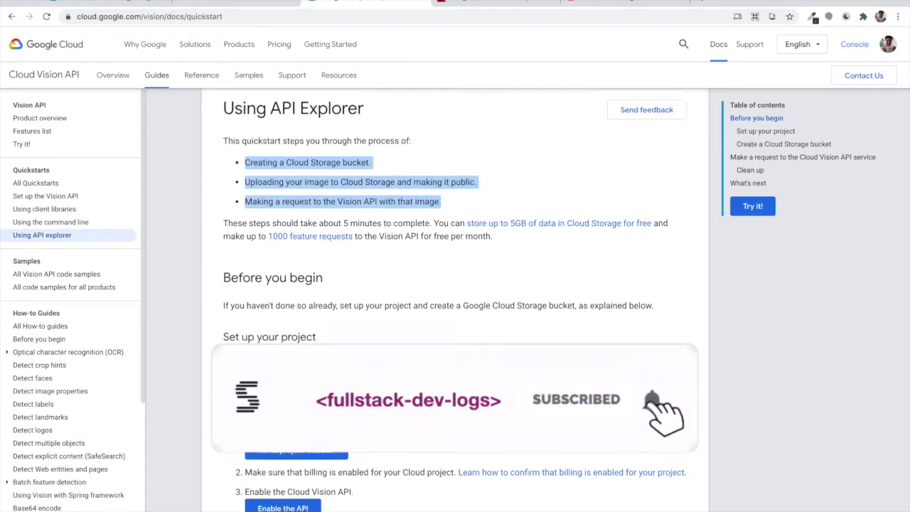
scroll(389, 369, down, 2)
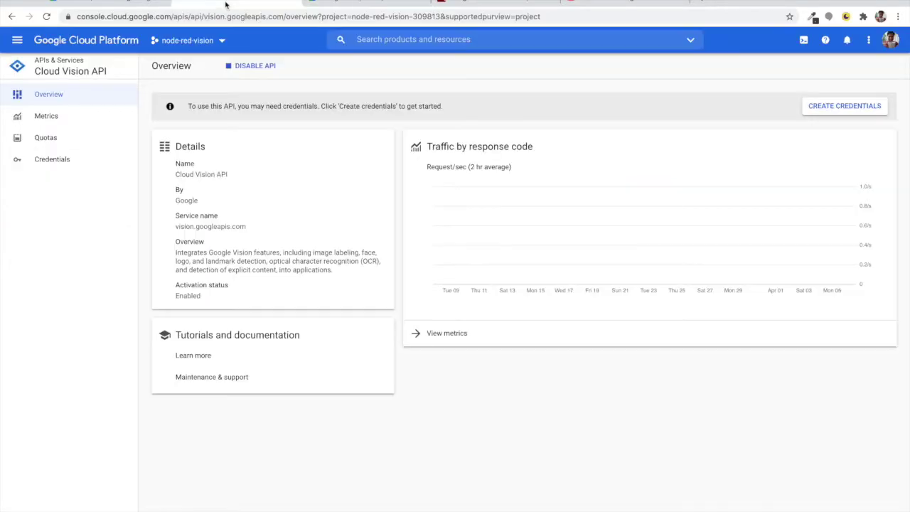
Check the console's selected project and the Cloud Vision API activation status against the quickstart's project setup steps.
click(222, 41)
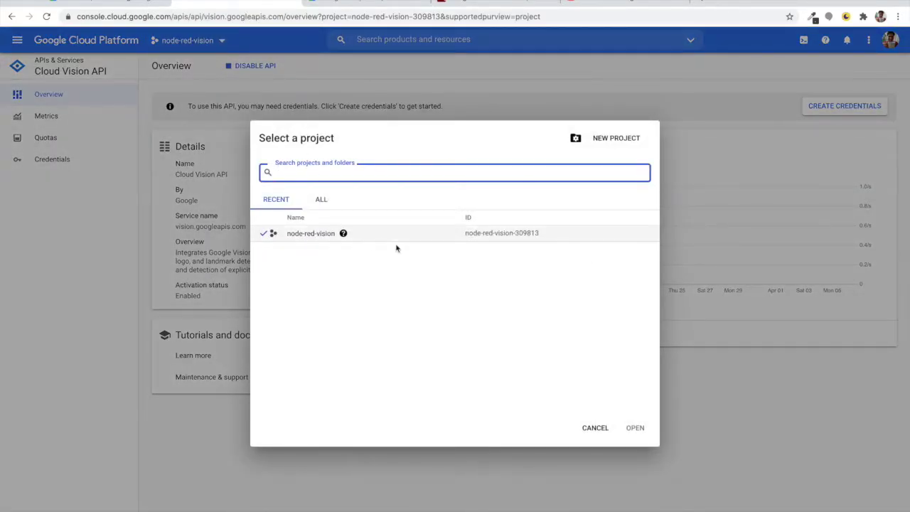
click(595, 428)
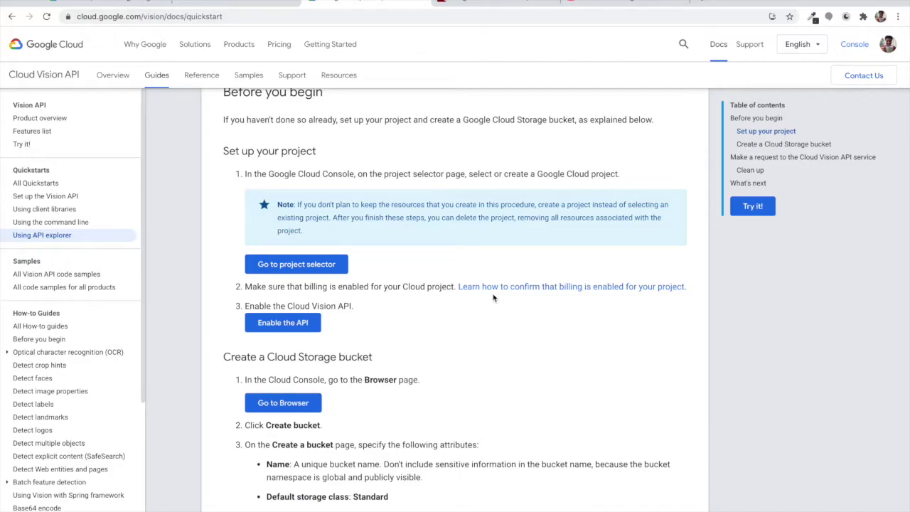
click(229, 5)
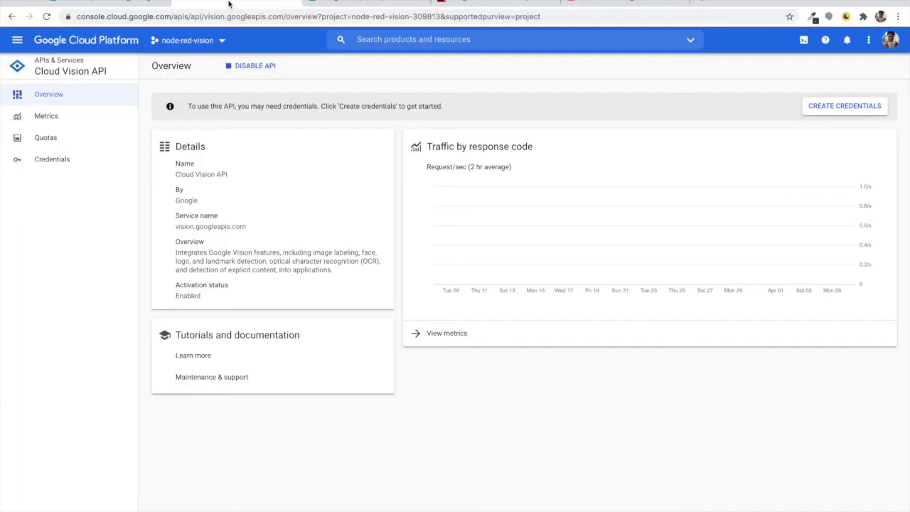
click(364, 5)
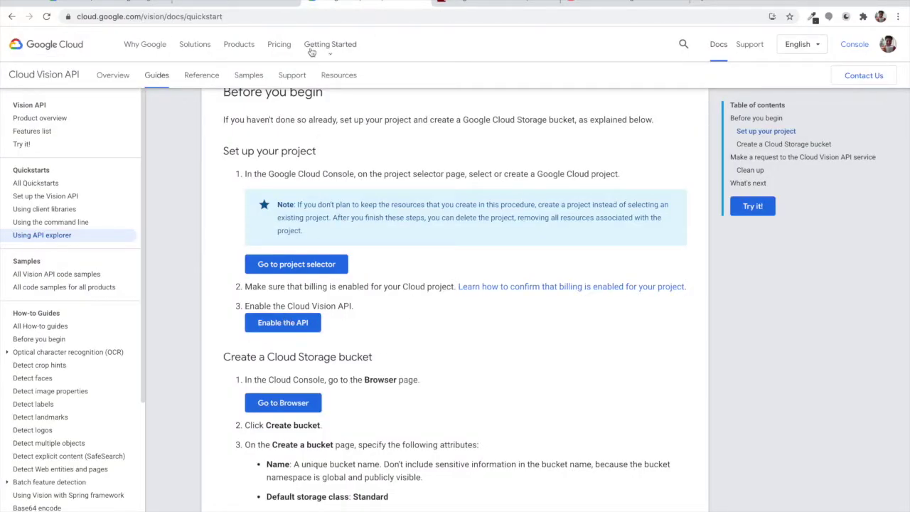
click(262, 4)
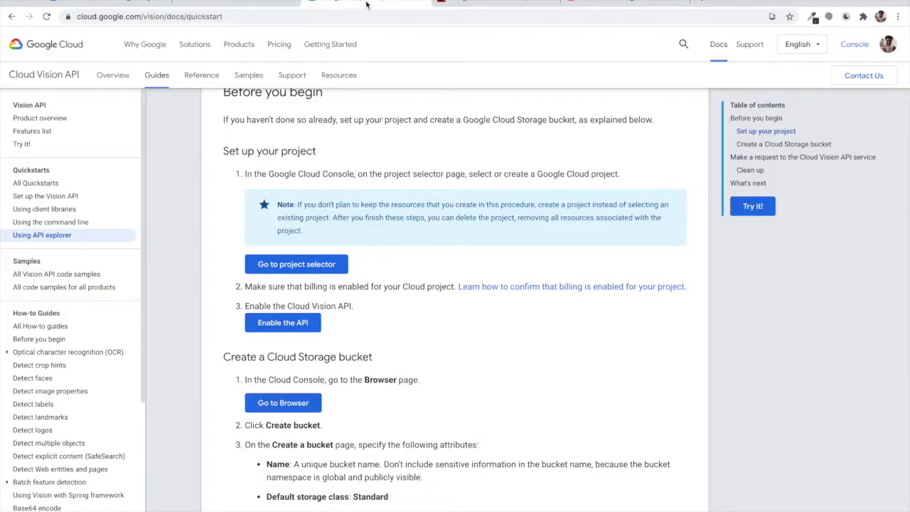
Open the Cloud Storage Browser page from the quickstart's section on creating a Cloud Storage bucket.
click(366, 6)
scroll(316, 419, down, 2)
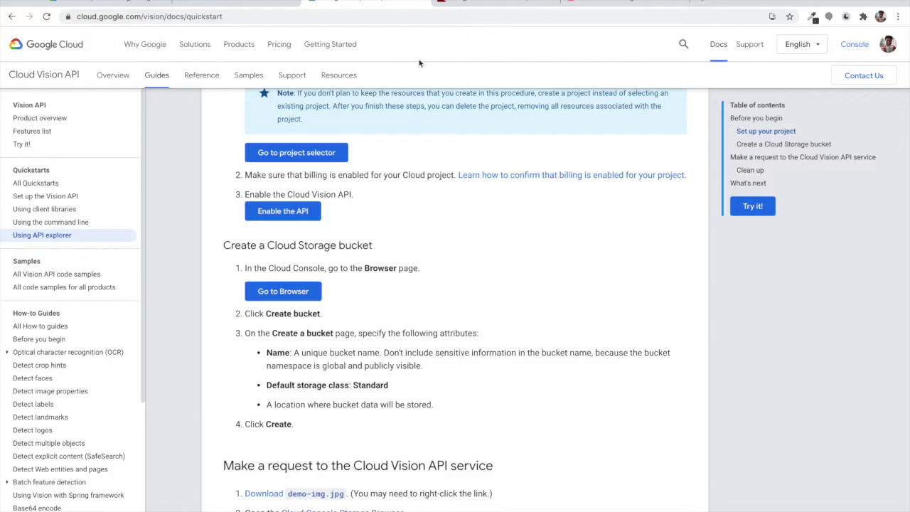
click(293, 292)
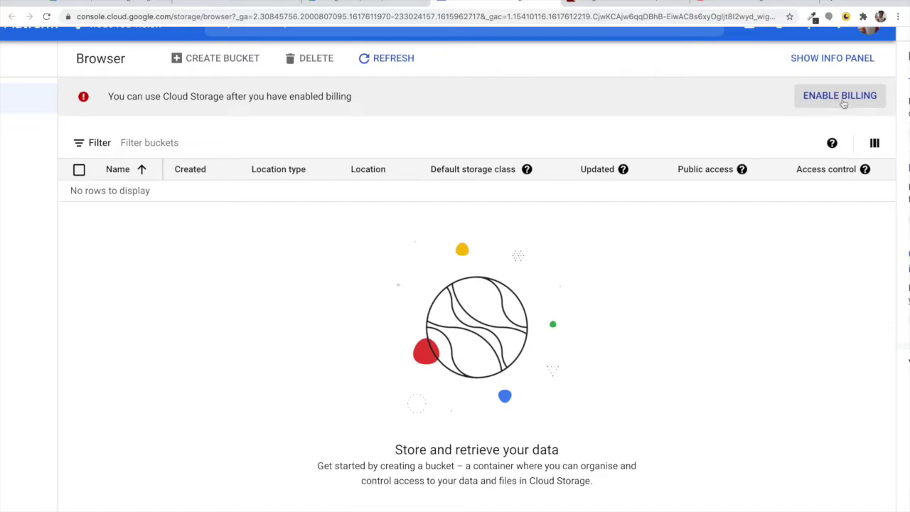
Enable billing for the node-red-vision project by creating a new billing account that pays for Google Cloud Platform.
click(856, 107)
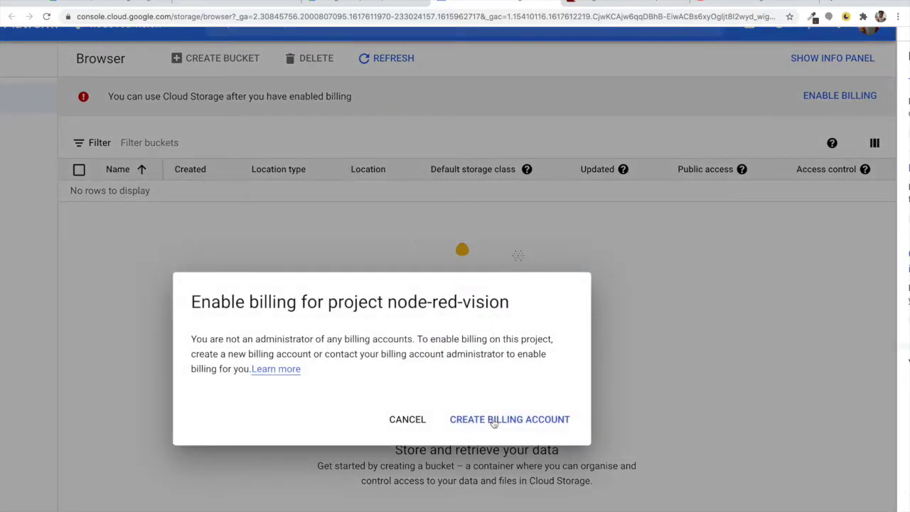
click(494, 425)
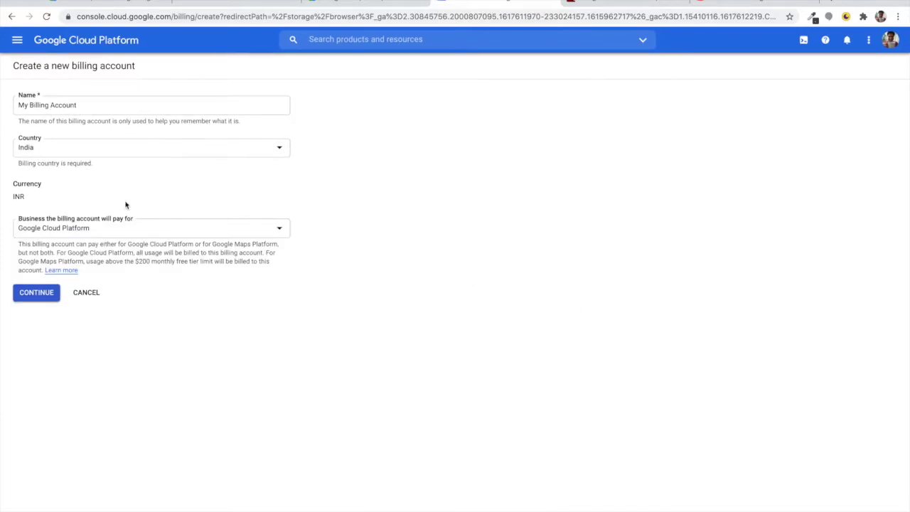
click(164, 234)
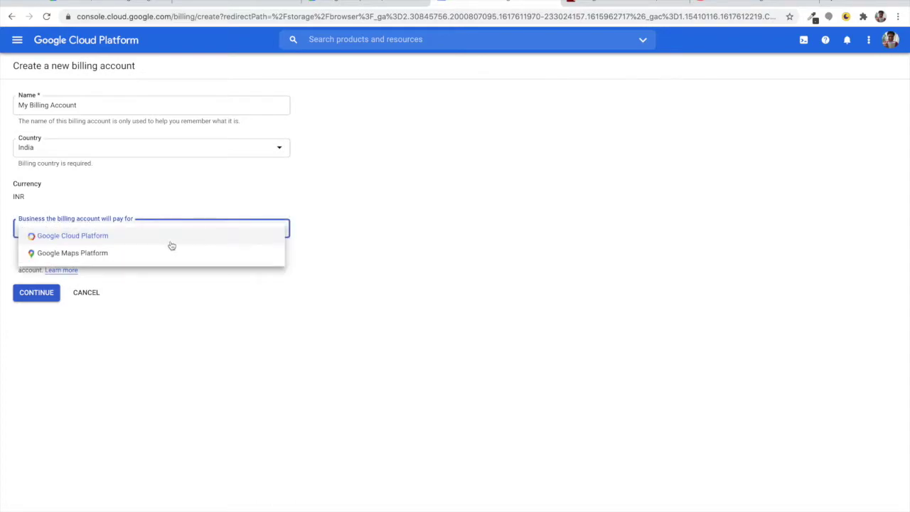
click(183, 235)
click(52, 295)
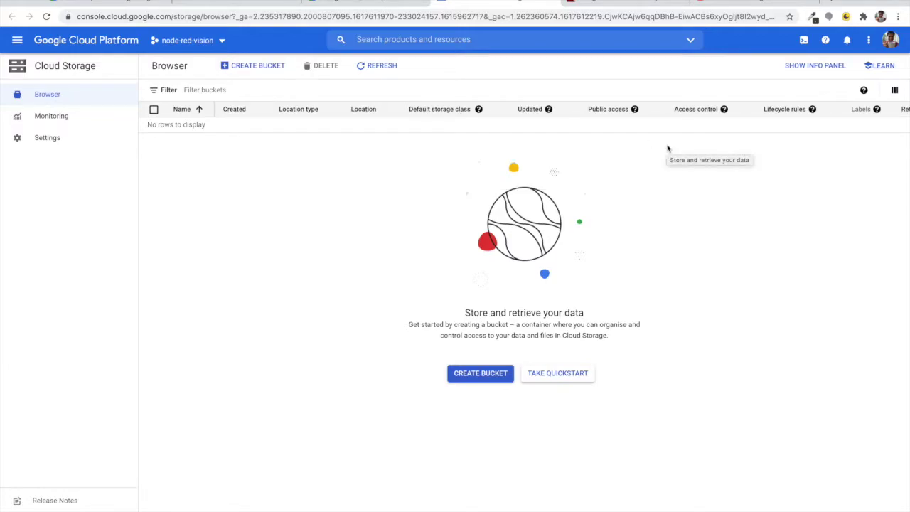
Configure a new bucket named fullstack-dev-bucket with the US multi-region location, Standard storage class and Uniform access control.
click(256, 66)
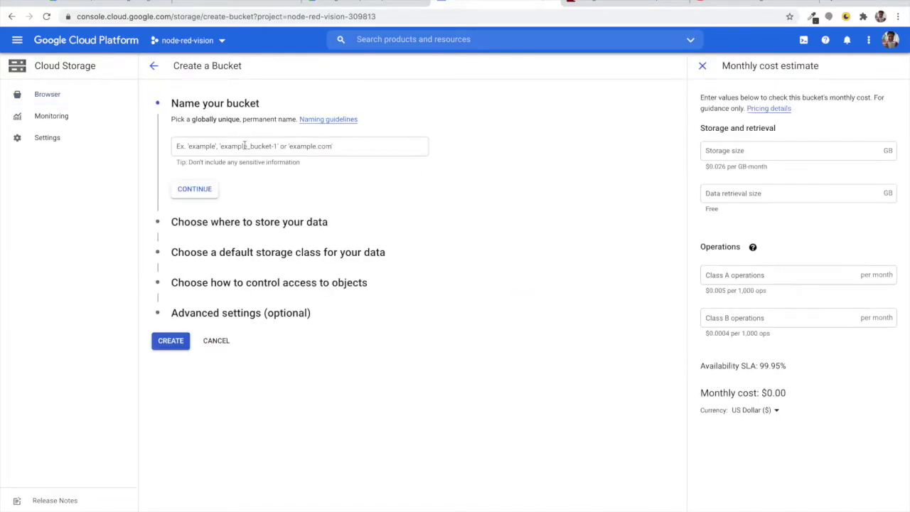
click(230, 144)
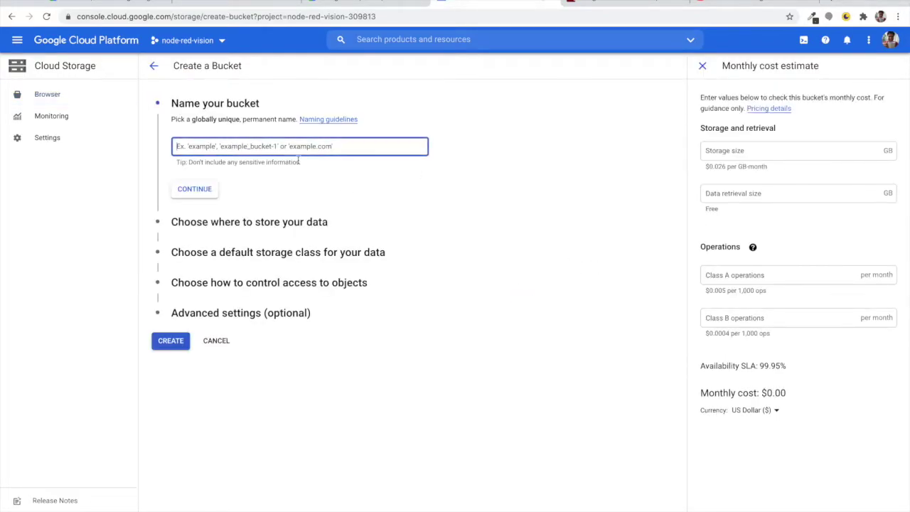
text(fullstack-dev-bucket)
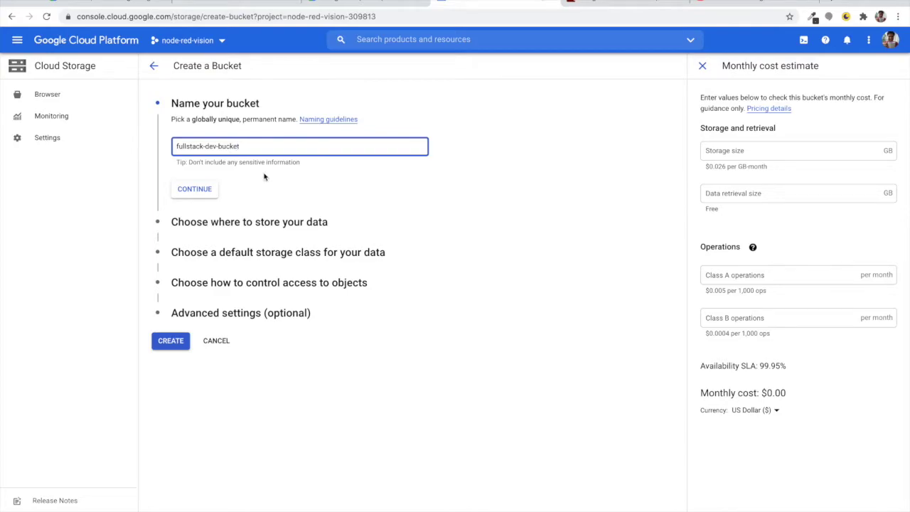
click(199, 189)
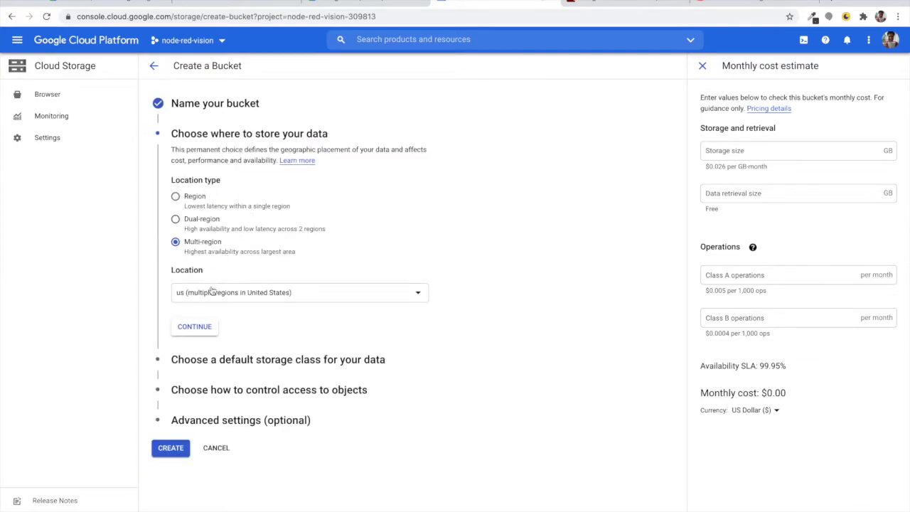
click(206, 329)
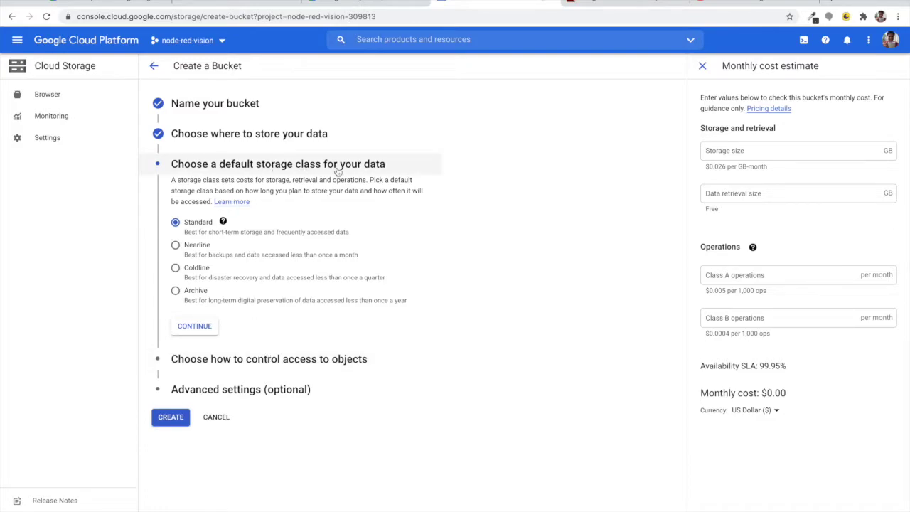
click(195, 327)
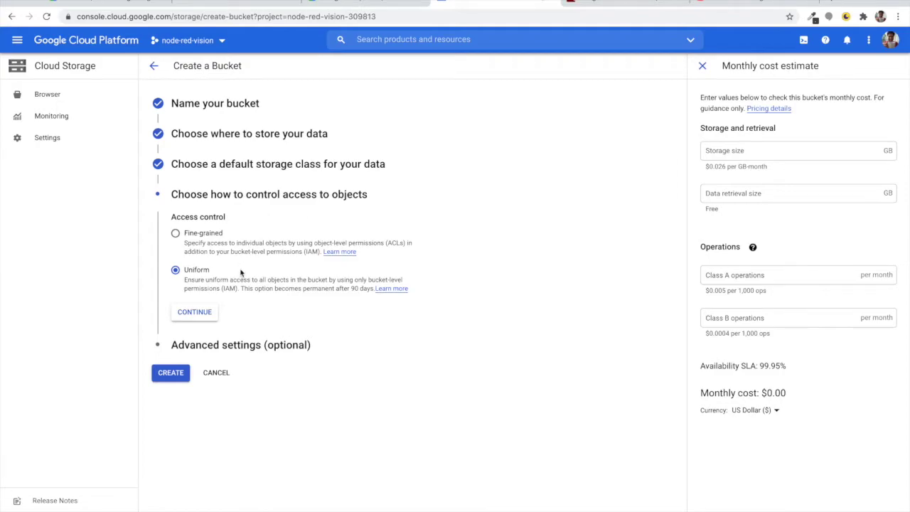
click(202, 313)
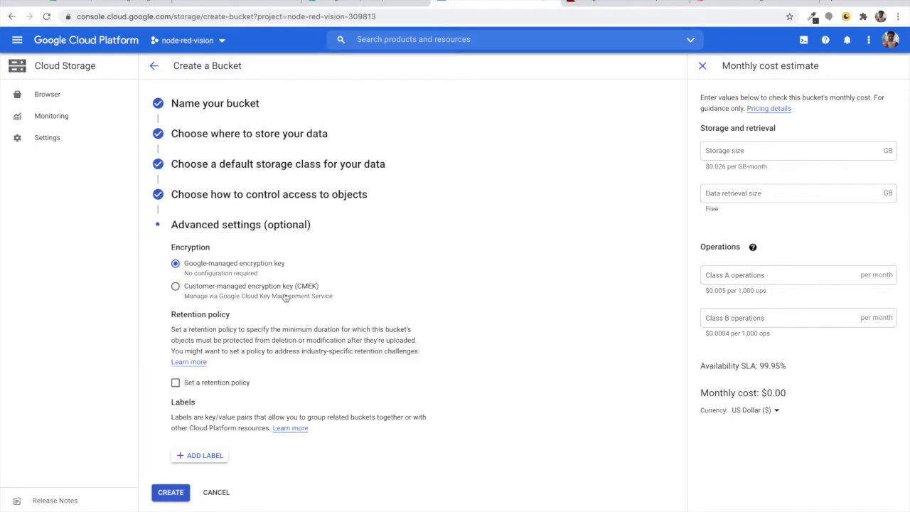
Set a retention policy of 120 seconds in the bucket's advanced settings and create the bucket.
click(175, 383)
click(236, 416)
text(120)
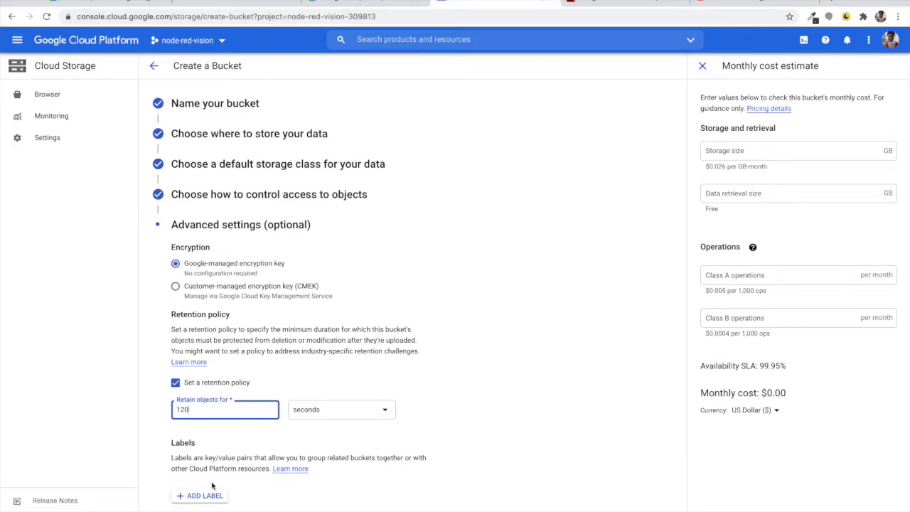
click(564, 419)
scroll(564, 418, down, 1)
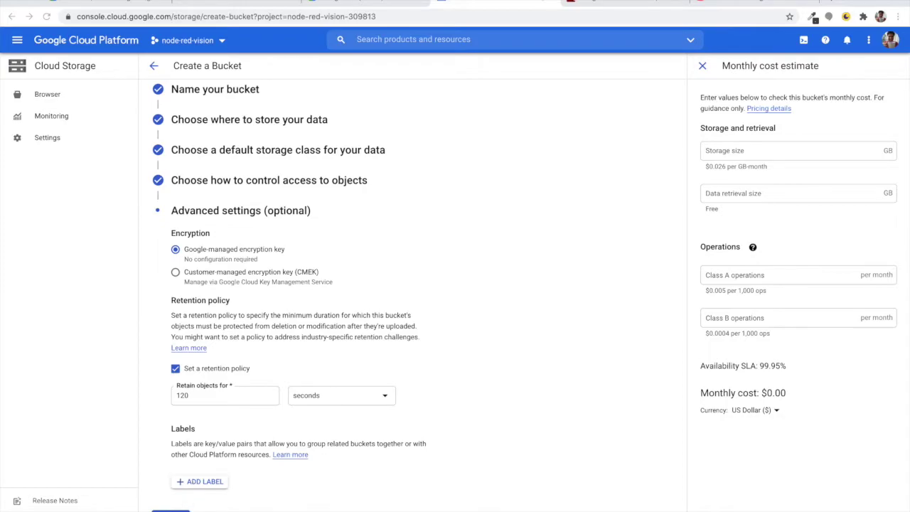
click(225, 396)
key(Return)
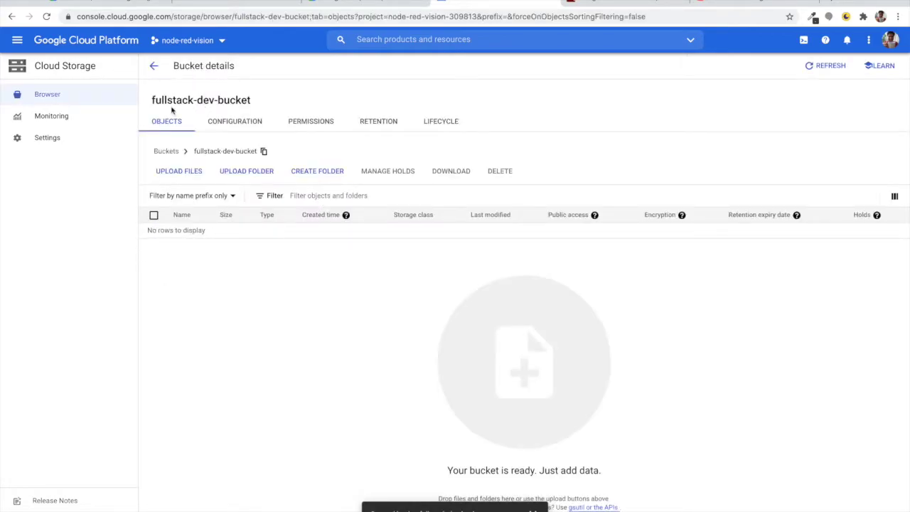
Review the quickstart's instructions for making a Cloud Vision API request and check the local demo-img.jpg file in Finder.
click(354, 9)
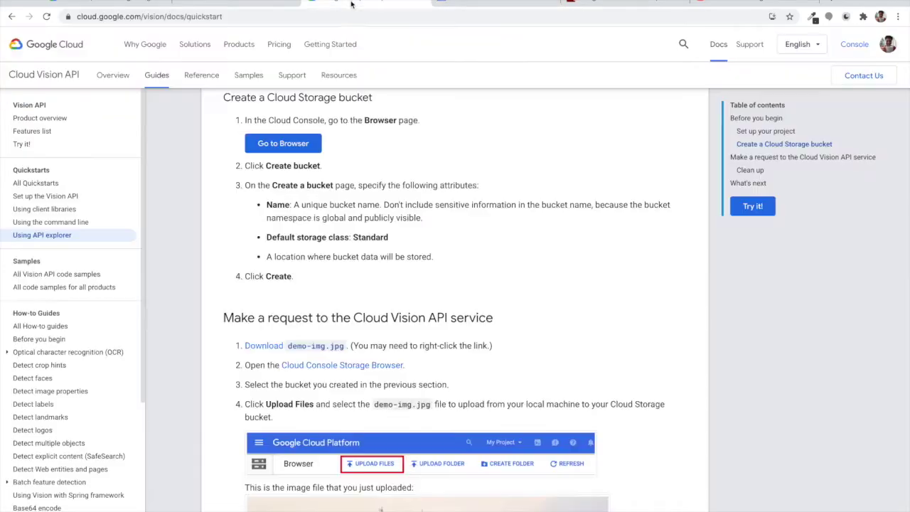
scroll(347, 290, down, 1)
scroll(347, 289, down, 1)
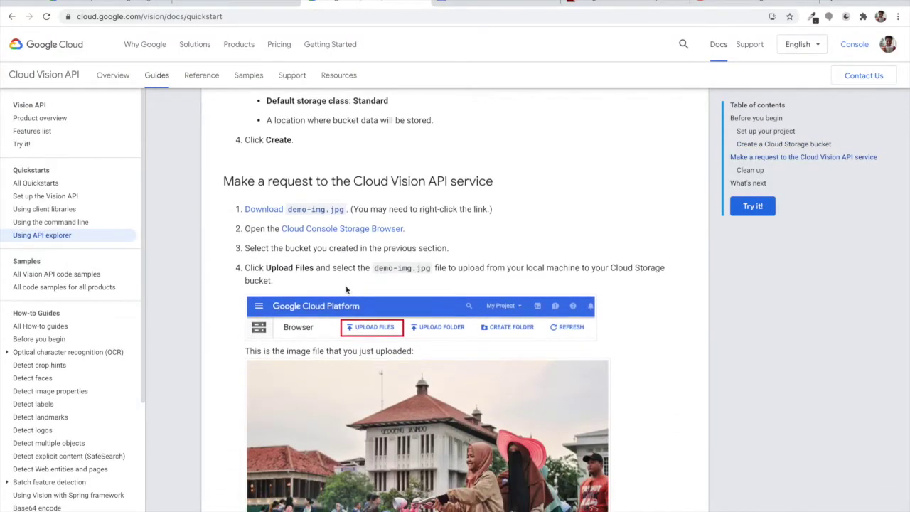
scroll(658, 437, down, 1)
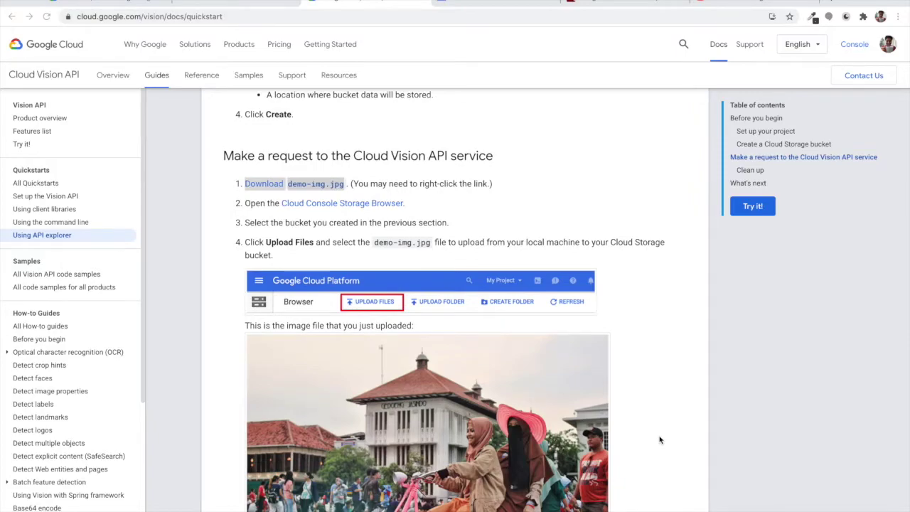
key(super+Tab)
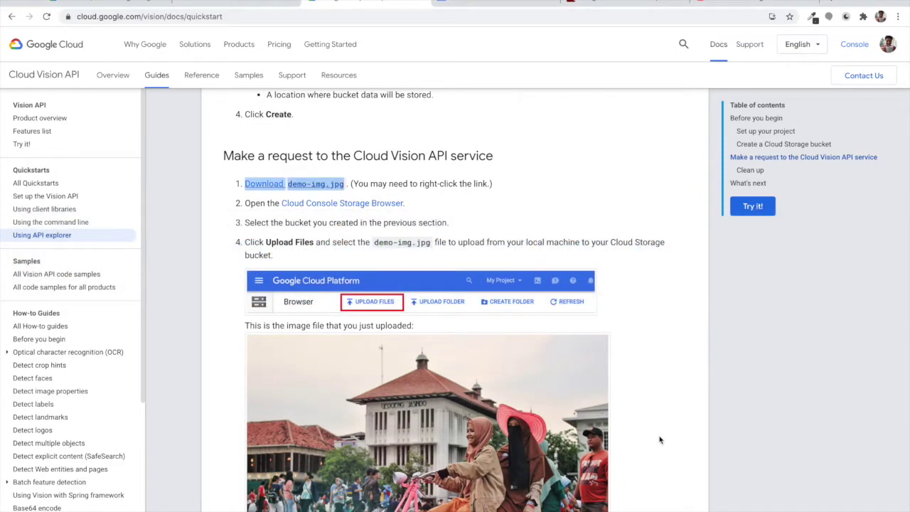
key(super+Tab)
key(super+Tab)
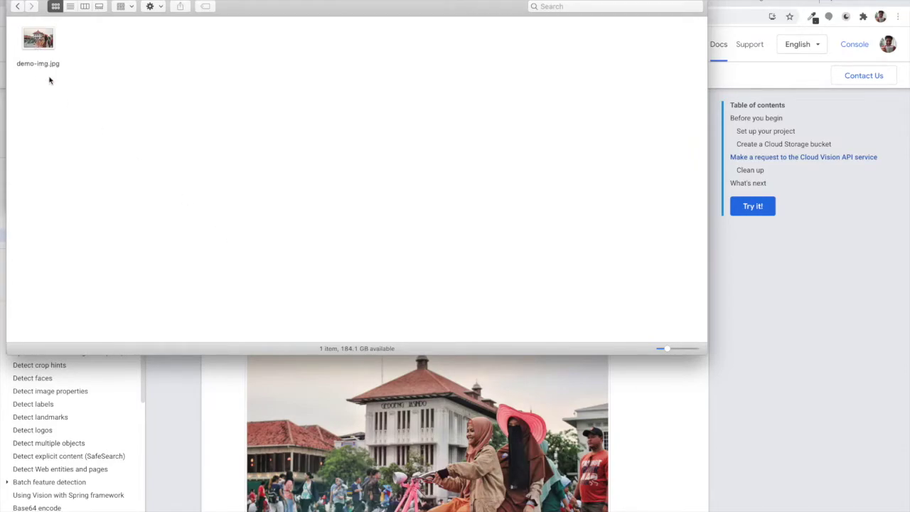
key(super+Tab)
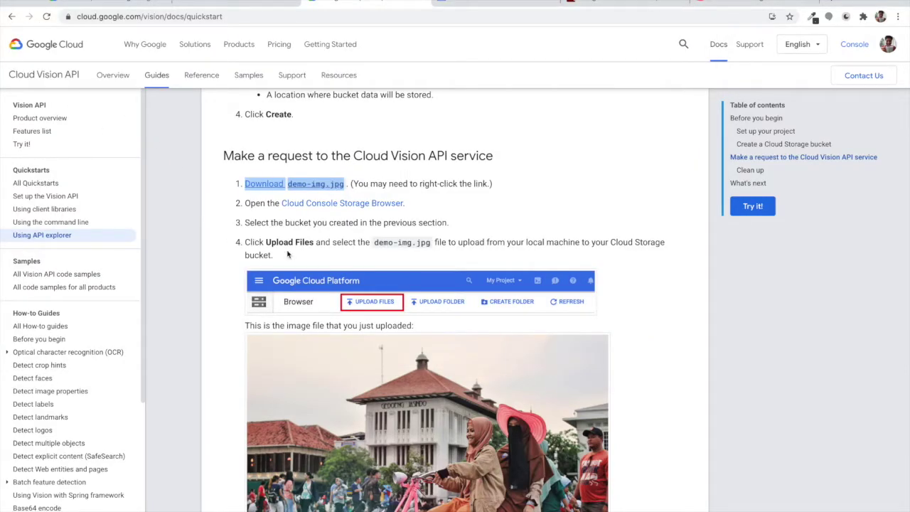
Open fullstack-dev-bucket from the Cloud Storage Browser and upload demo-img.jpg to it.
click(361, 210)
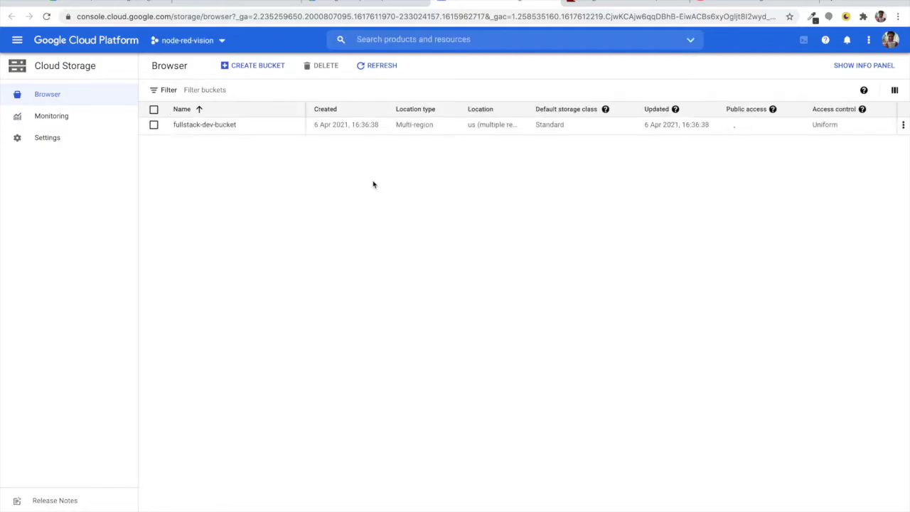
click(405, 6)
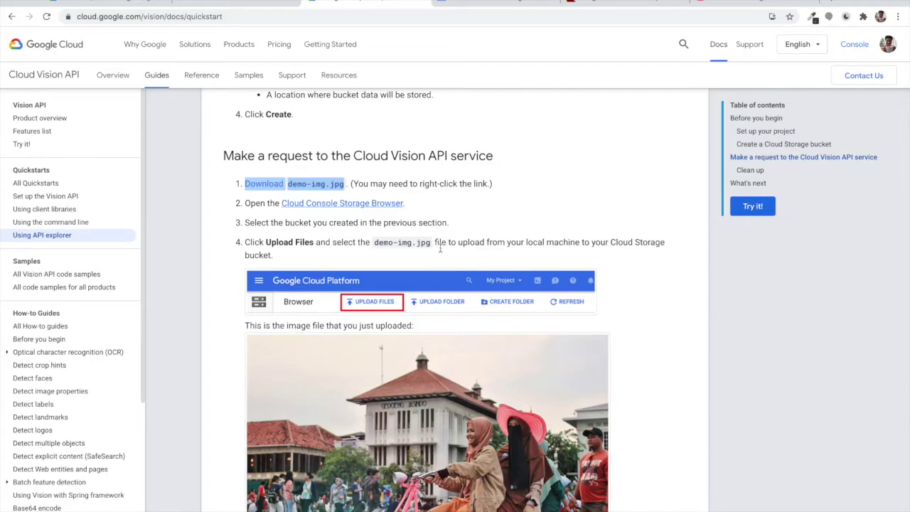
click(475, 6)
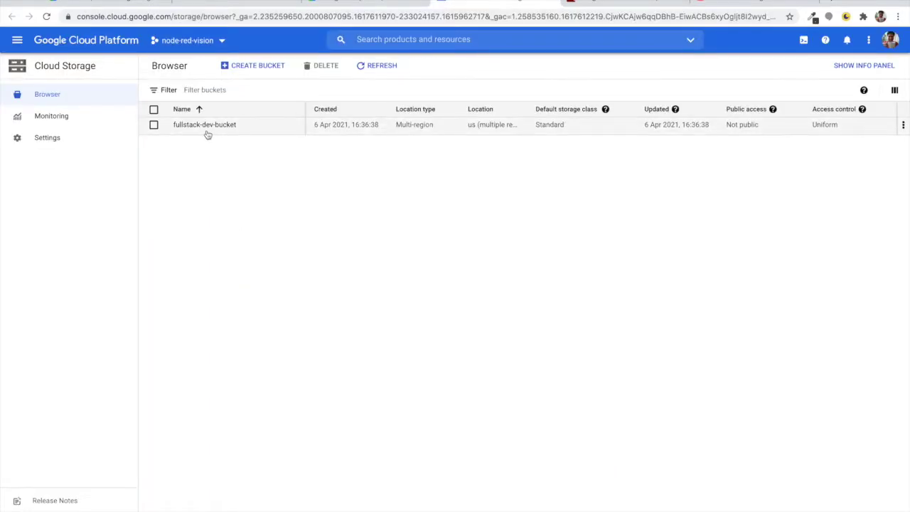
click(153, 125)
click(210, 126)
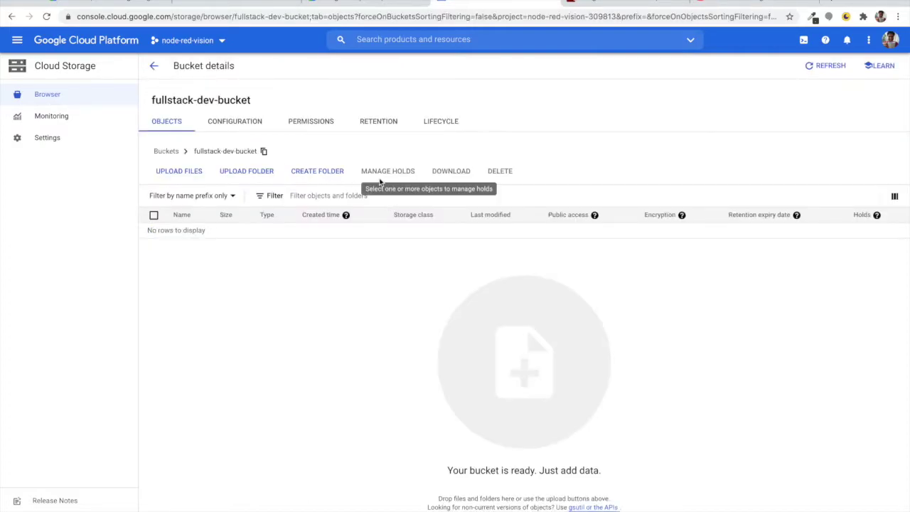
click(180, 171)
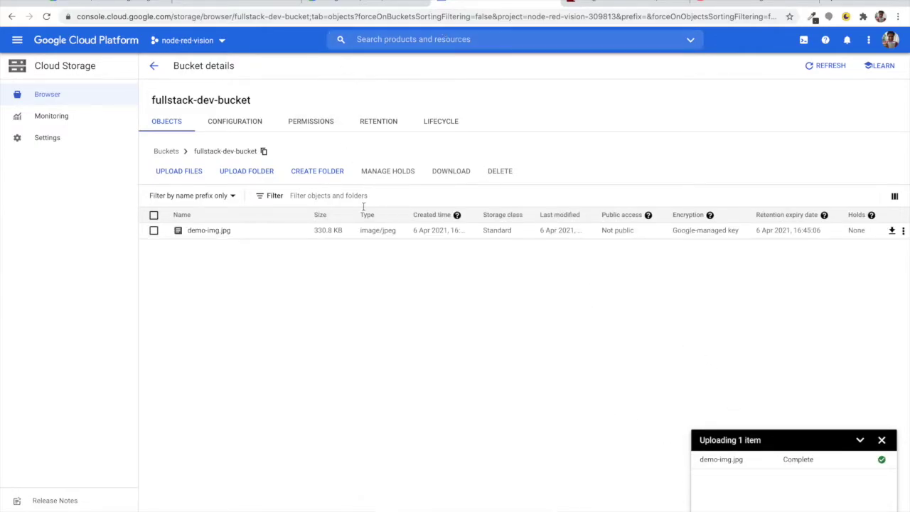
Compare the quickstart's instructions on sharing the image publicly and the request body with the uploaded file's listing in the bucket.
key(ctrl+shift+Tab)
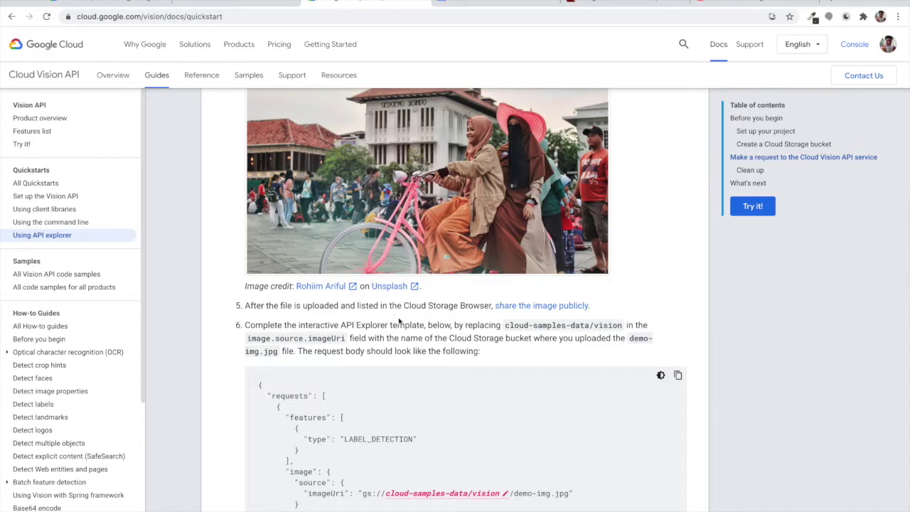
click(455, 5)
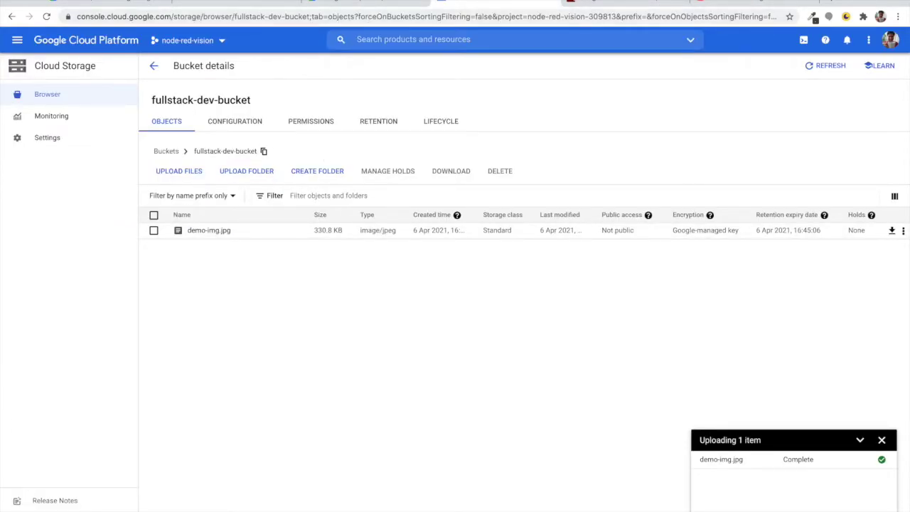
click(396, 2)
scroll(449, 374, down, 3)
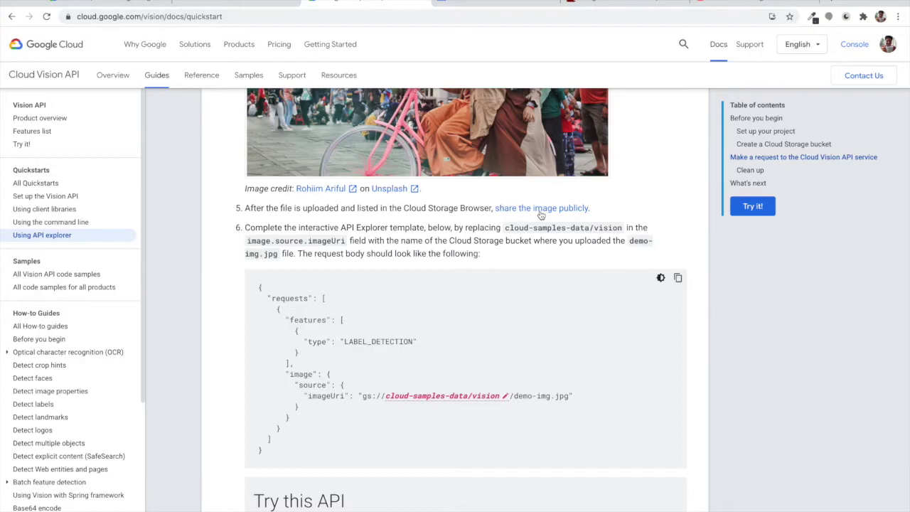
key(ctrl+Tab)
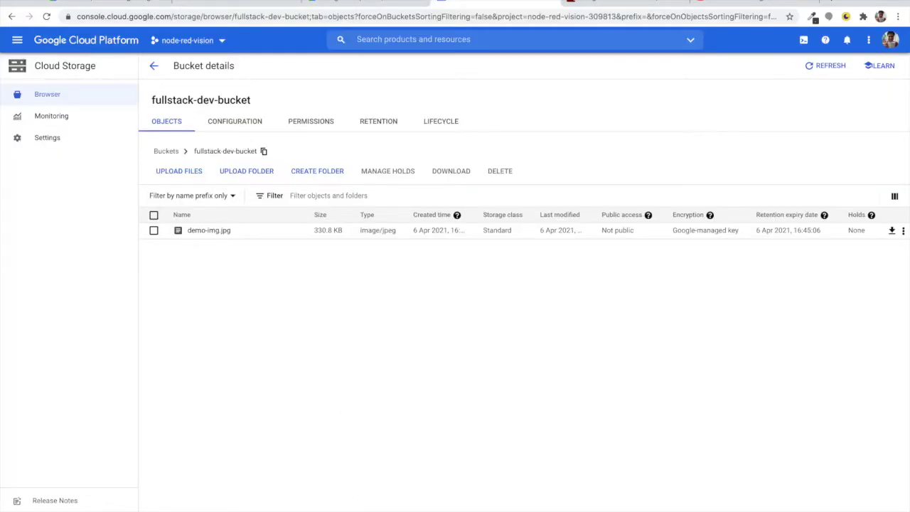
click(364, 2)
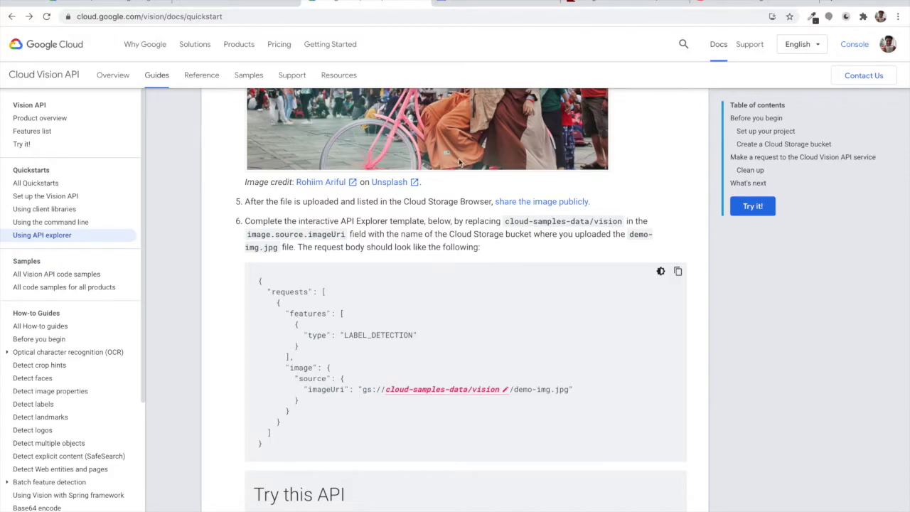
click(494, 5)
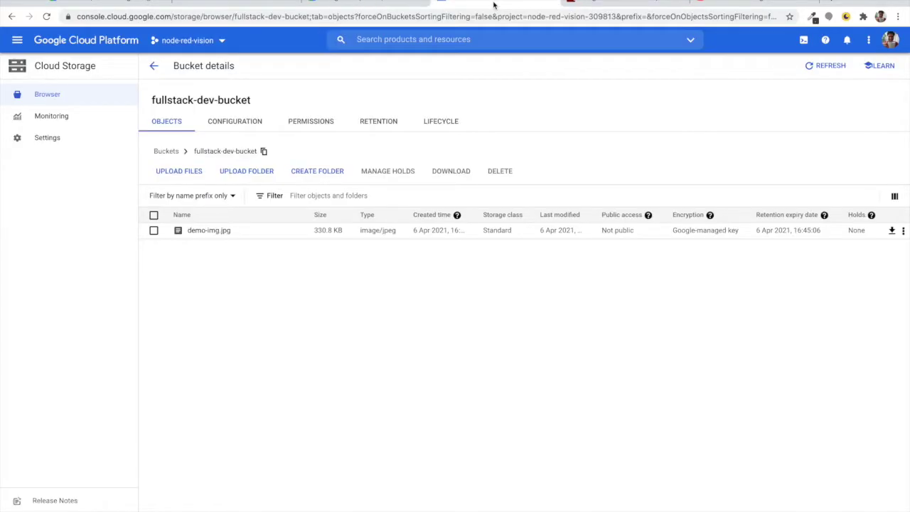
Grant allUsers the Storage Object Viewer role in fullstack-dev-bucket's permissions and allow public access.
click(165, 151)
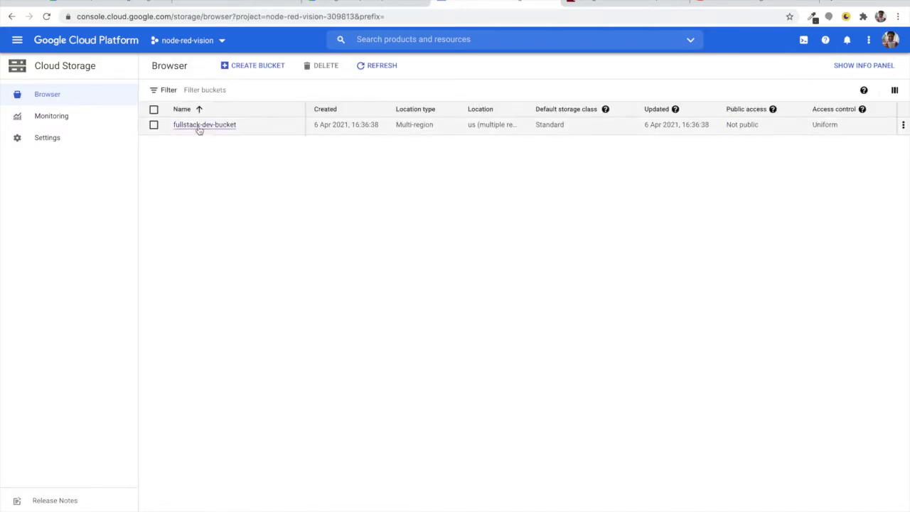
click(201, 125)
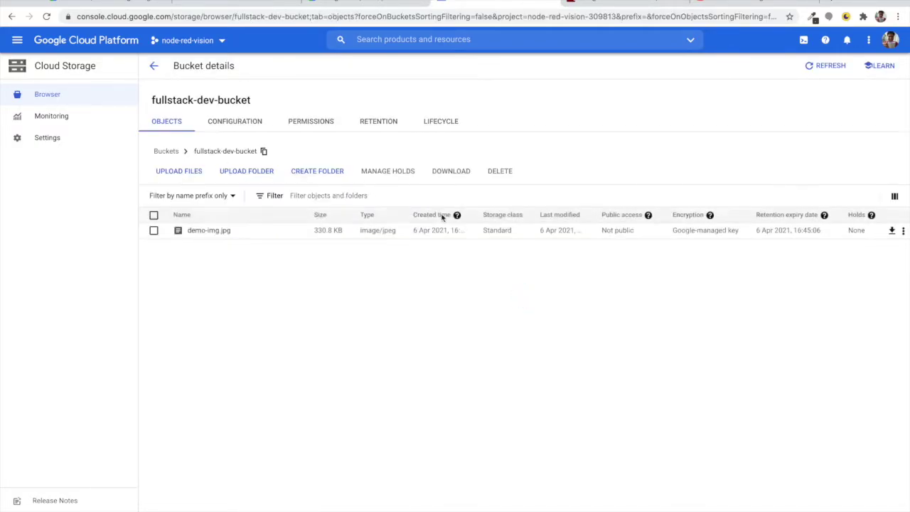
click(318, 124)
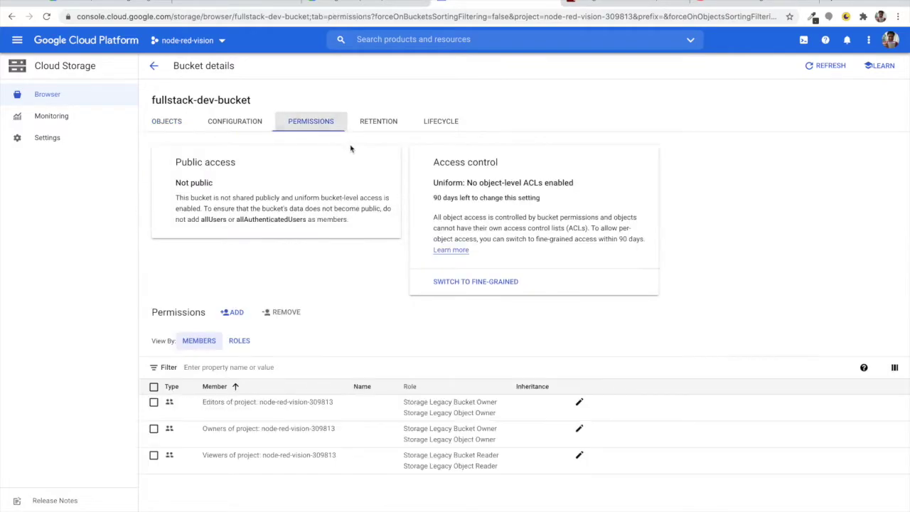
click(233, 313)
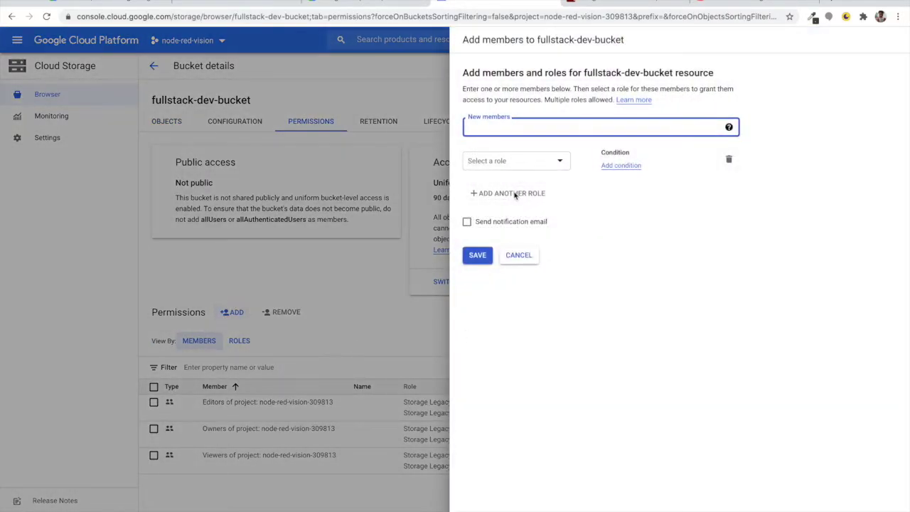
text(l)
text(all)
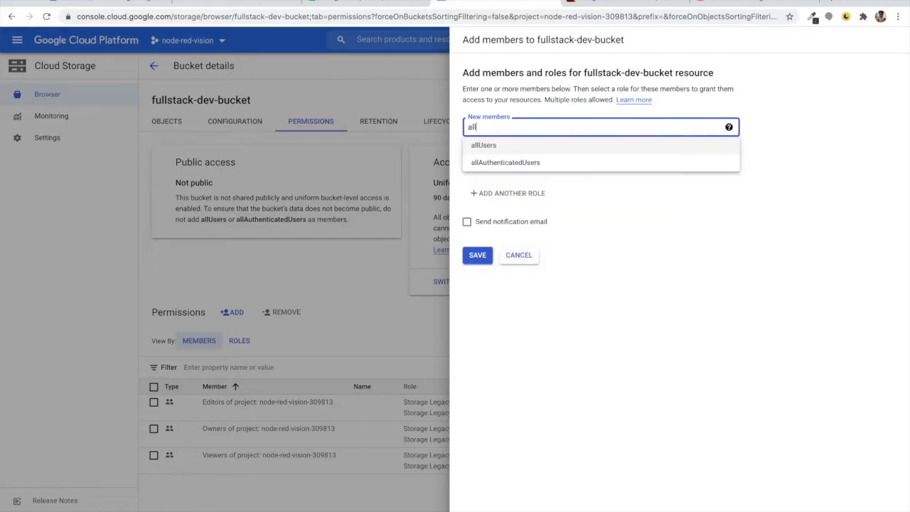
click(525, 147)
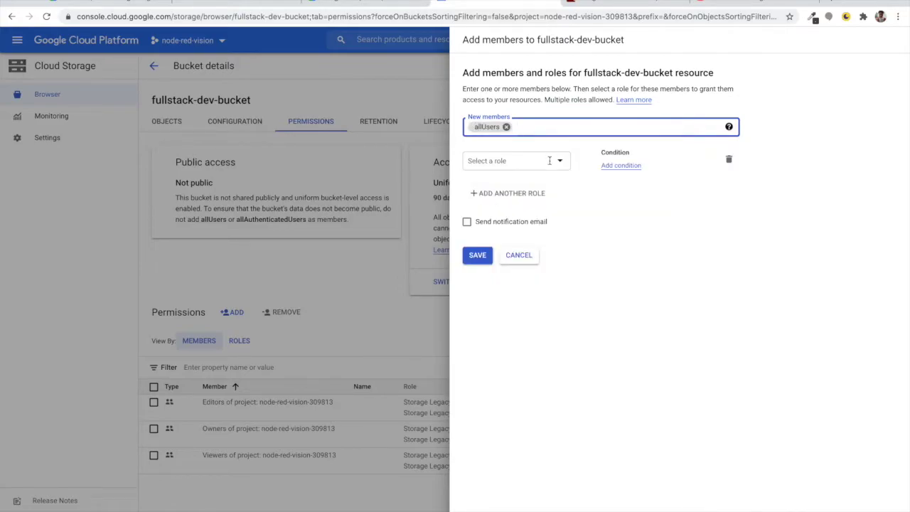
click(550, 161)
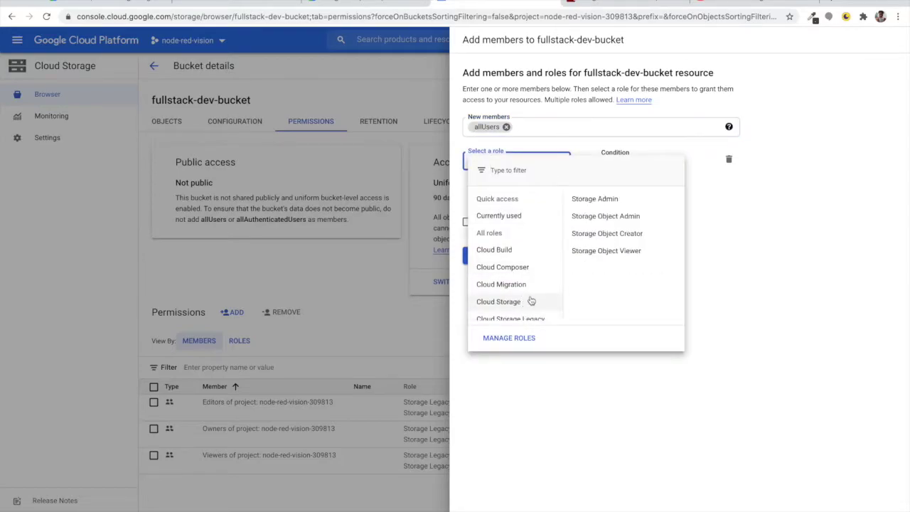
click(623, 253)
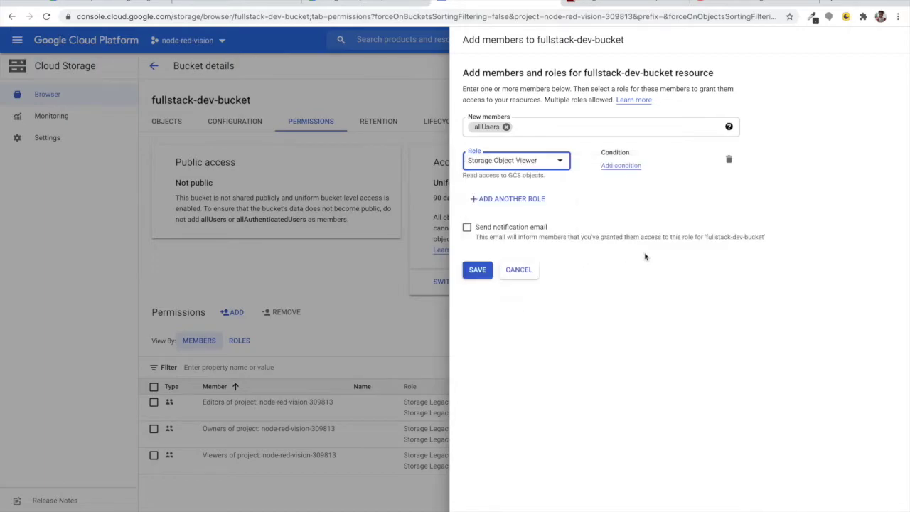
click(480, 270)
click(552, 341)
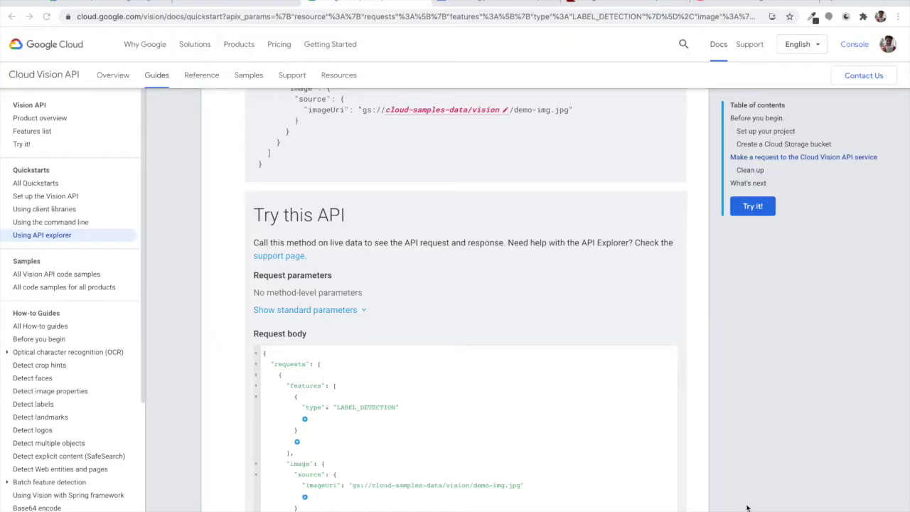
Replace cloud-samples-data/vision with fullstack-dev-bucket in the imageUri of the API Explorer request body in the Vision quickstart.
scroll(671, 382, up, 5)
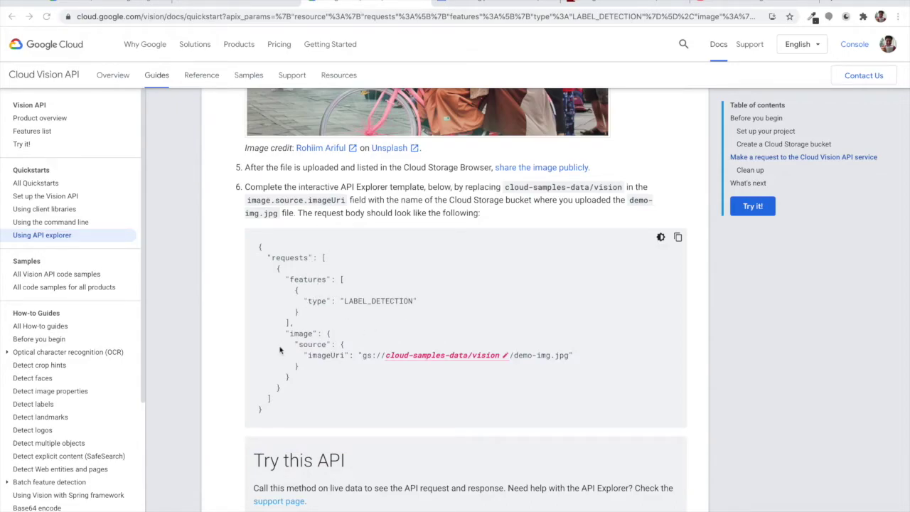
click(507, 356)
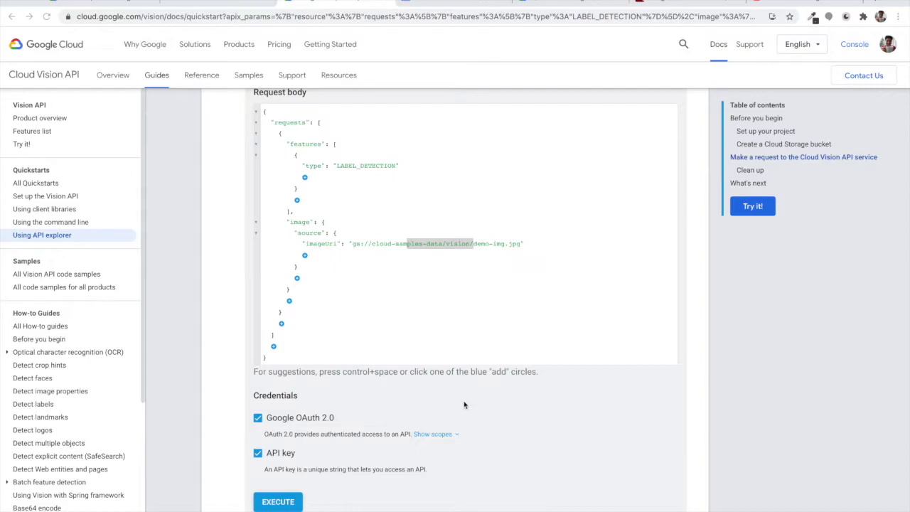
scroll(528, 348, up, 2)
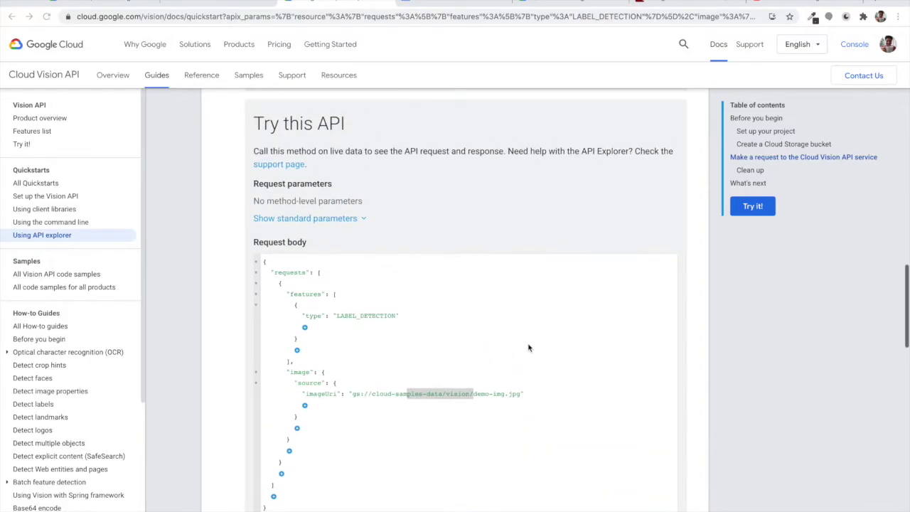
scroll(471, 336, up, 2)
scroll(471, 336, down, 1)
scroll(472, 336, down, 1)
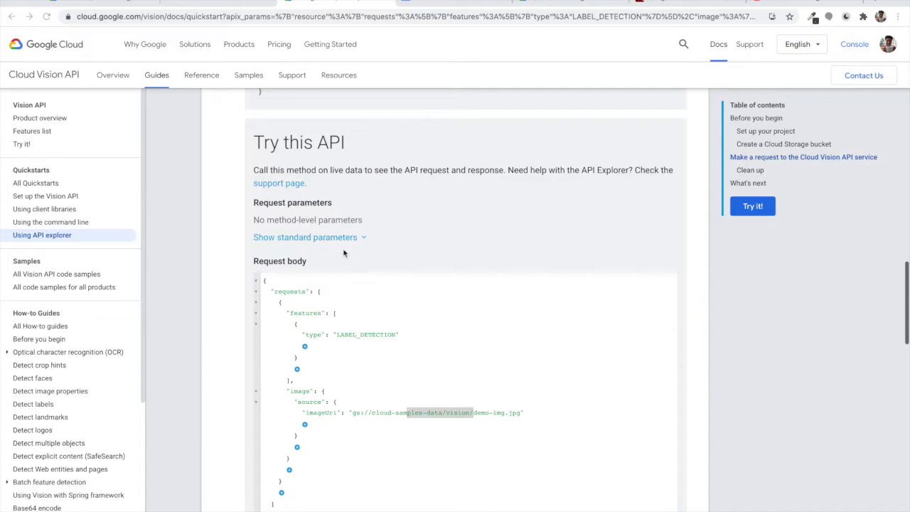
click(471, 413)
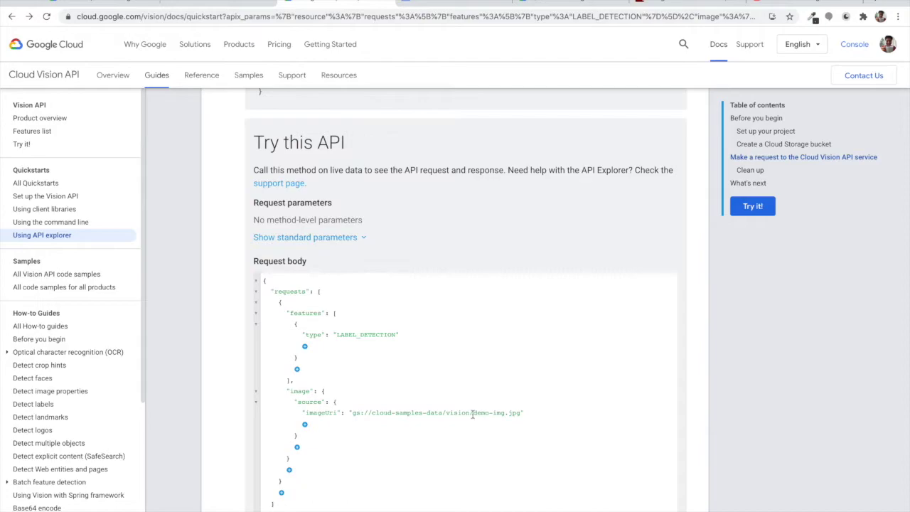
drag(470, 412, 420, 413)
key(BackSpace)
key(BackSpace)
key(BackSpace)
key(BackSpace)
key(BackSpace)
key(BackSpace)
key(BackSpace)
key(BackSpace)
key(BackSpace)
key(BackSpace)
key(BackSpace)
key(BackSpace)
text(fullstack-dev-bucket)
Execute the label detection request for demo-img.jpg with Google OAuth 2.0 and API key credentials enabled.
scroll(467, 425, down, 3)
scroll(427, 400, up, 1)
scroll(427, 402, down, 3)
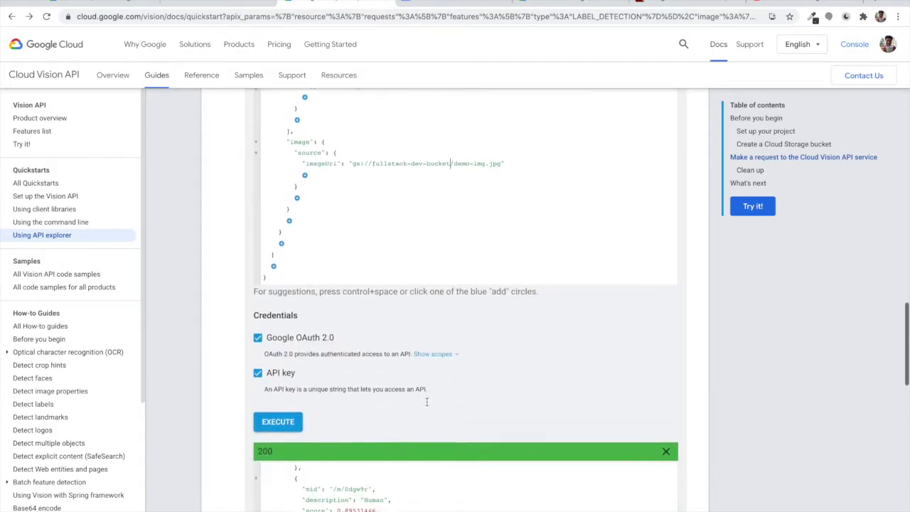
click(290, 407)
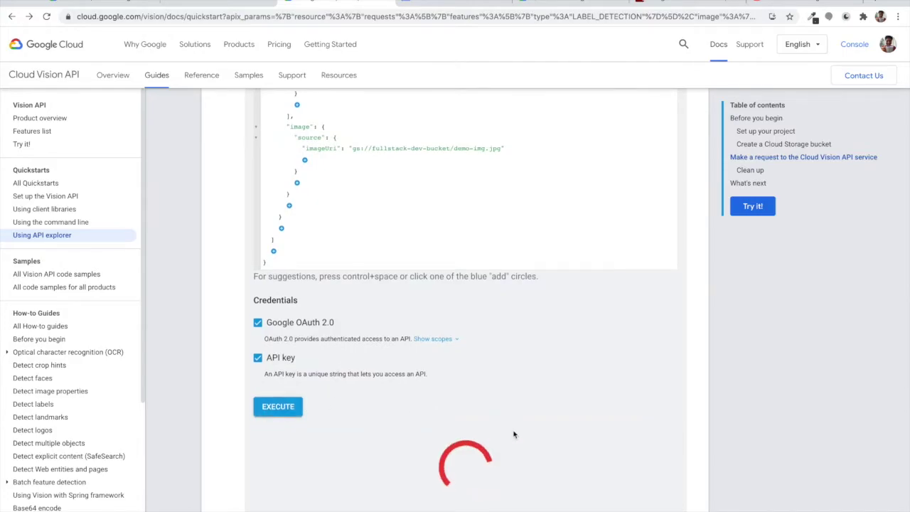
Examine the label descriptions and scores in the API response for demo-img.jpg.
scroll(514, 432, down, 2)
scroll(513, 430, down, 1)
scroll(514, 431, up, 2)
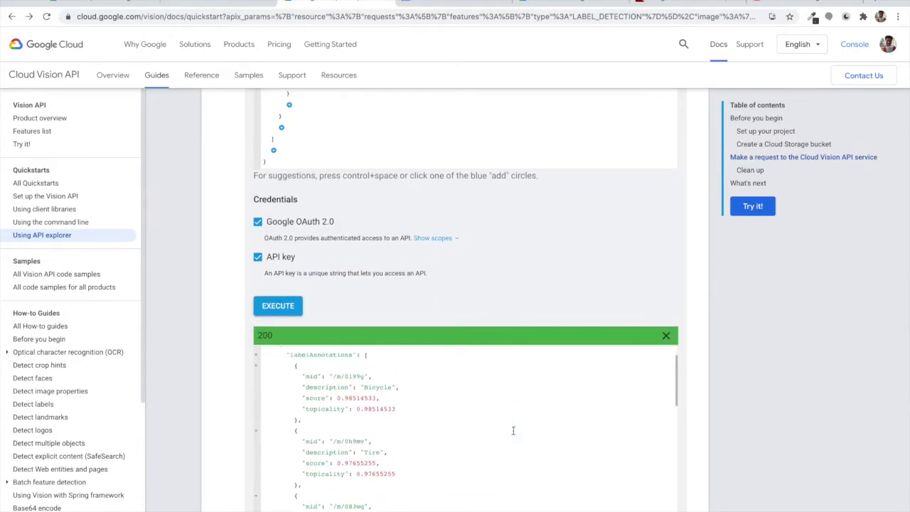
scroll(398, 420, down, 3)
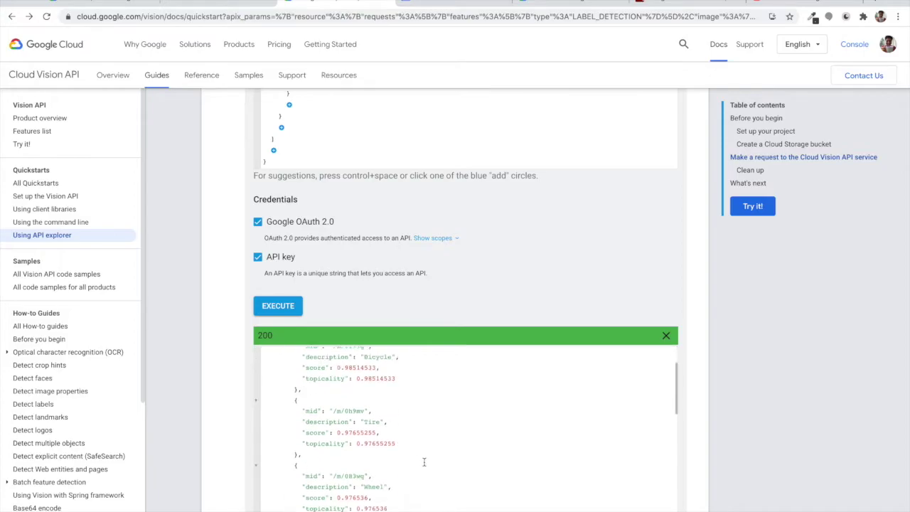
scroll(384, 404, up, 5)
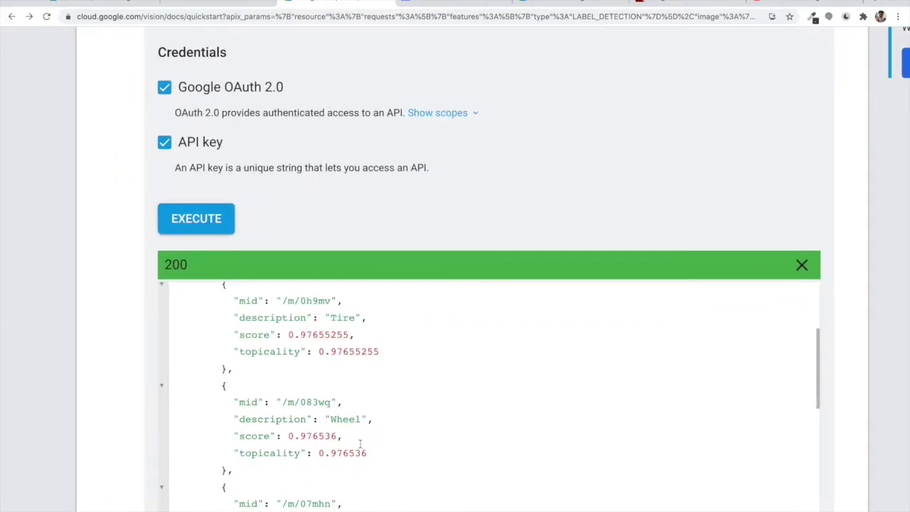
scroll(360, 443, down, 3)
scroll(360, 444, up, 2)
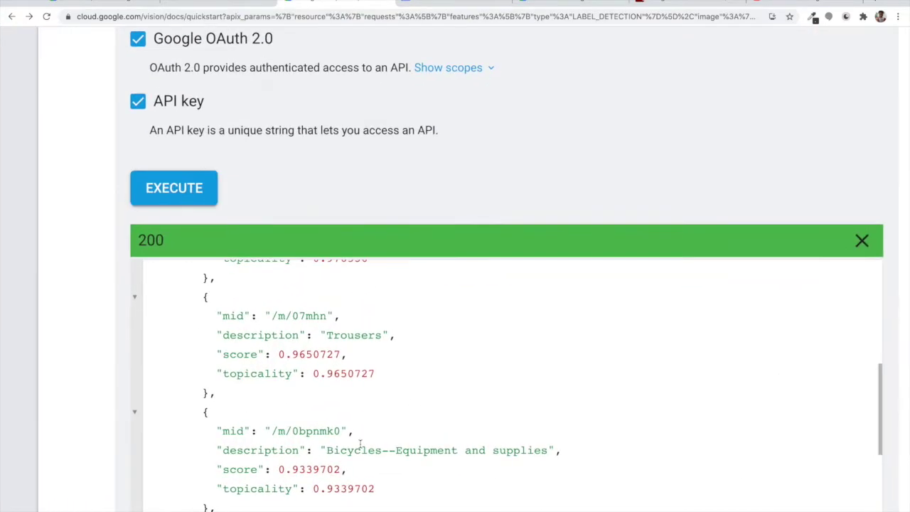
scroll(367, 483, down, 6)
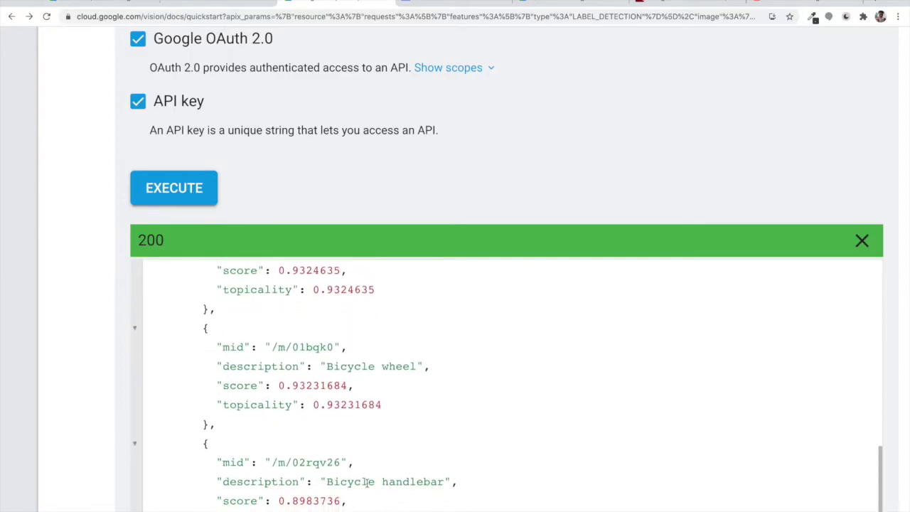
scroll(367, 484, down, 4)
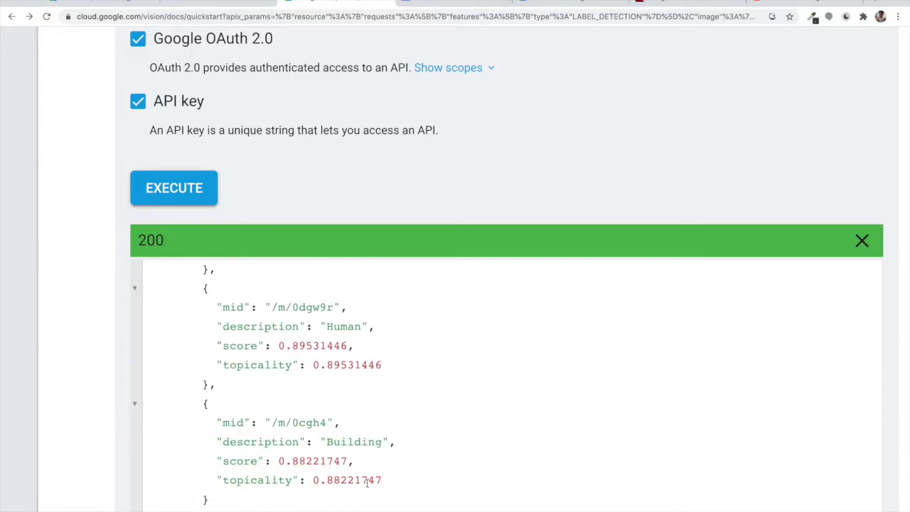
scroll(401, 449, up, 15)
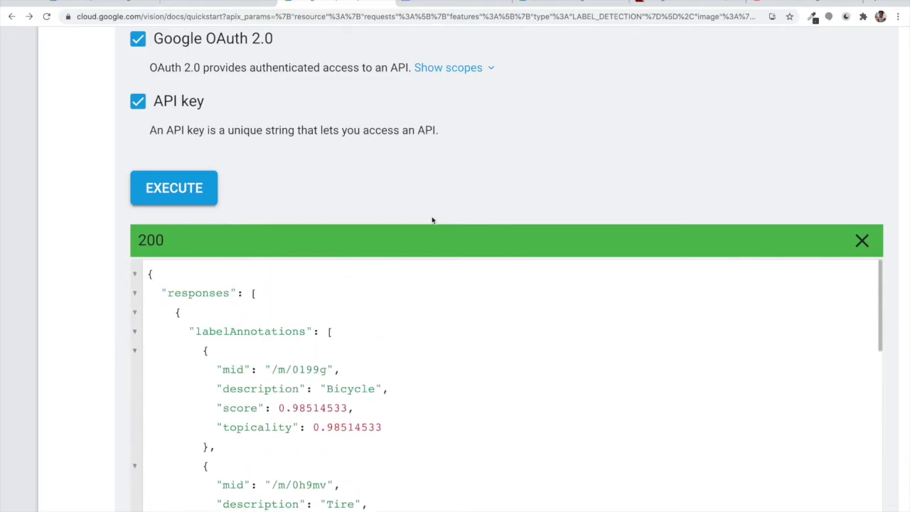
Copy the file name IMG_20181001_154002.jpg from the object list of fullstack-dev-bucket.
scroll(432, 220, up, 3)
scroll(432, 221, up, 3)
key(ctrl+Tab)
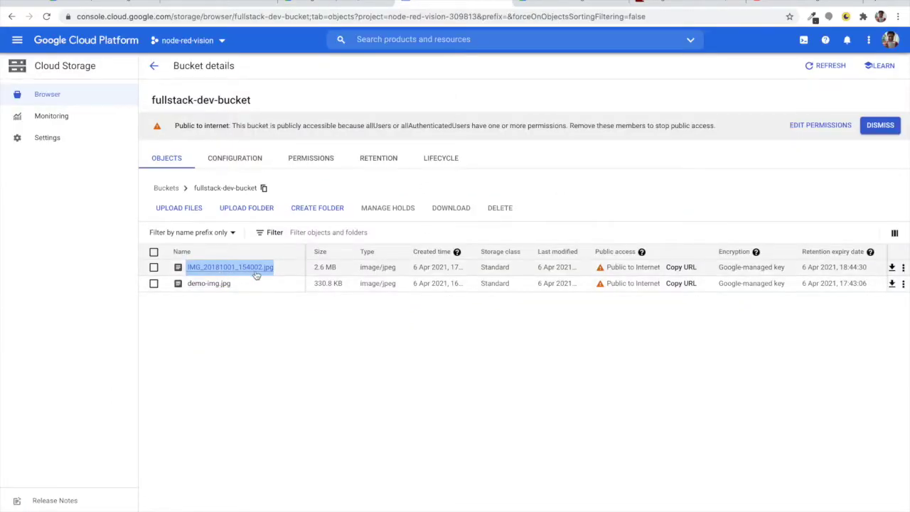
key(ctrl+shift+Tab)
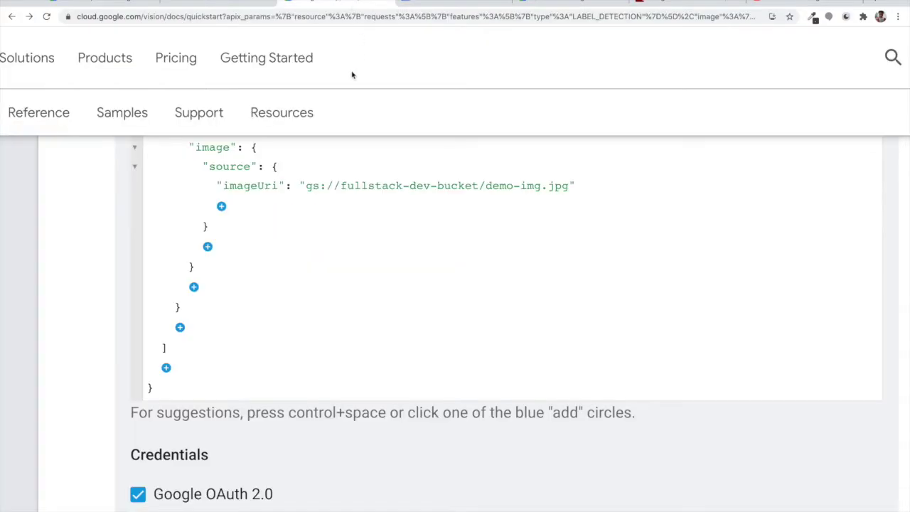
scroll(345, 193, up, 1)
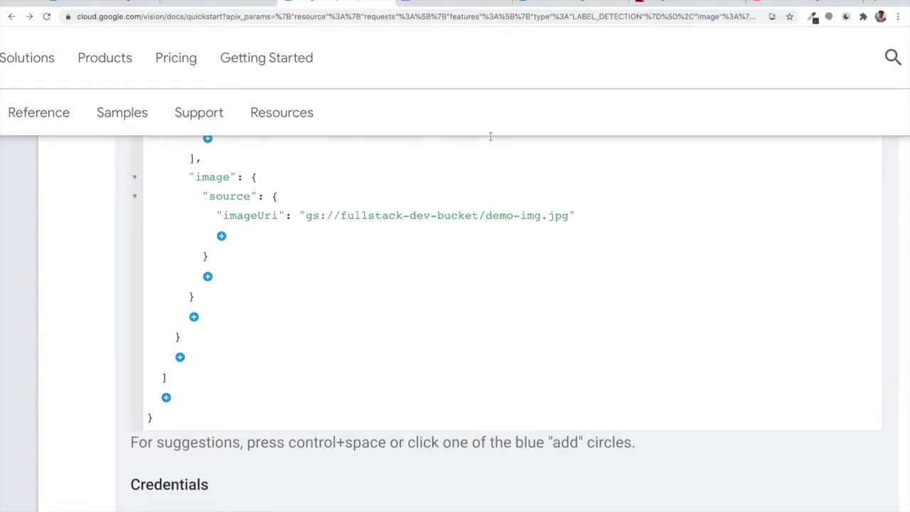
click(441, 2)
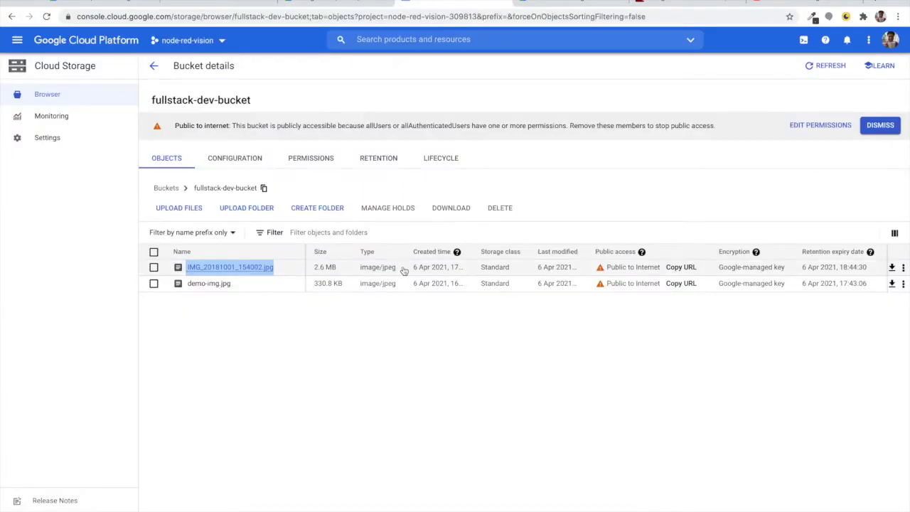
right_click(236, 272)
click(262, 356)
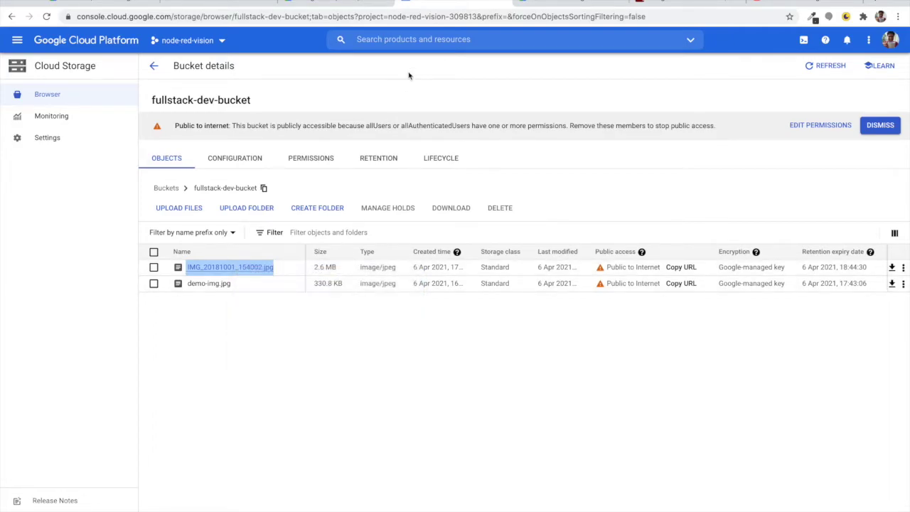
Replace demo-img.jpg in the request's imageUri with IMG_20181001_154002.jpg, leaving no space after the bucket name.
click(348, 5)
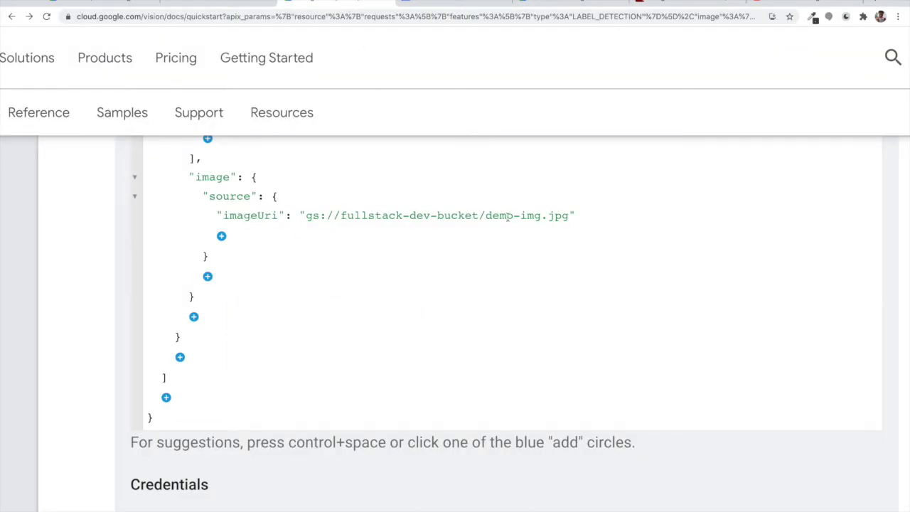
drag(568, 214, 487, 215)
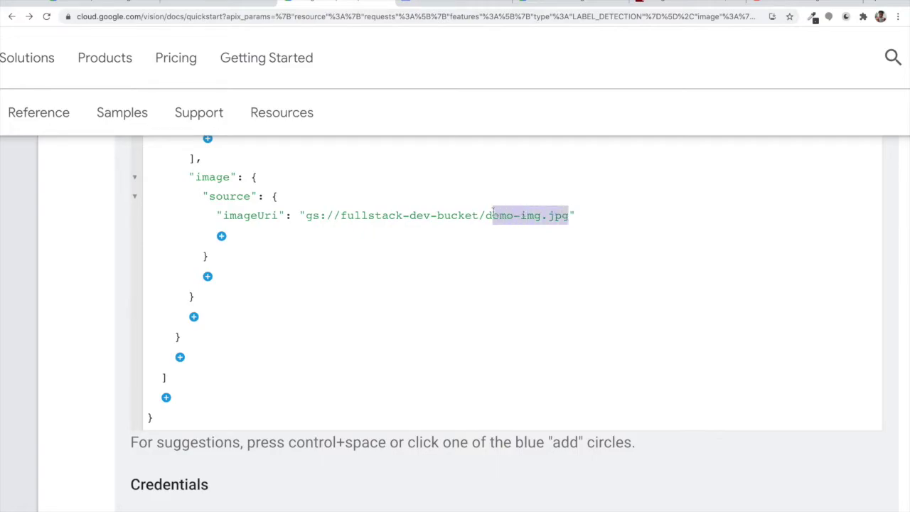
key(BackSpace)
text(IMG_20181001_154002.jpg)
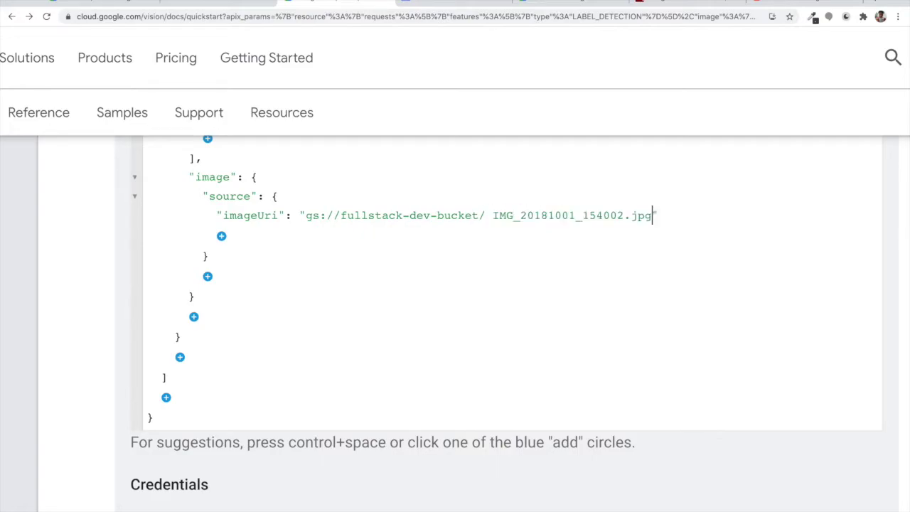
click(493, 215)
key(BackSpace)
Execute the label detection request for IMG_20181001_154002.jpg and examine the label descriptions in the response.
scroll(338, 387, down, 5)
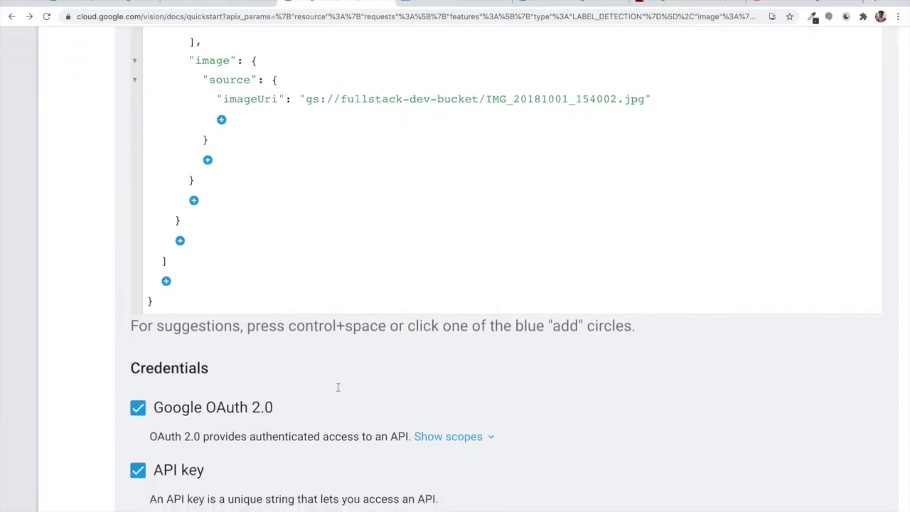
click(182, 498)
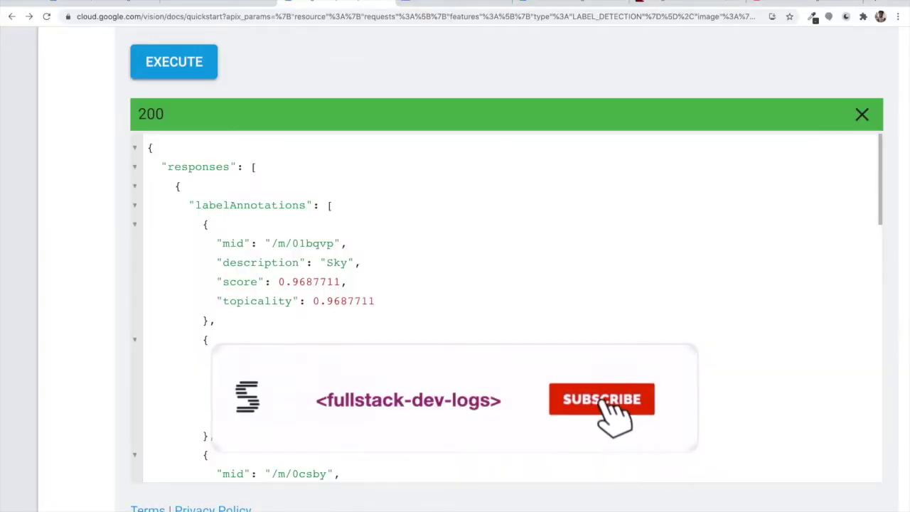
double_click(354, 379)
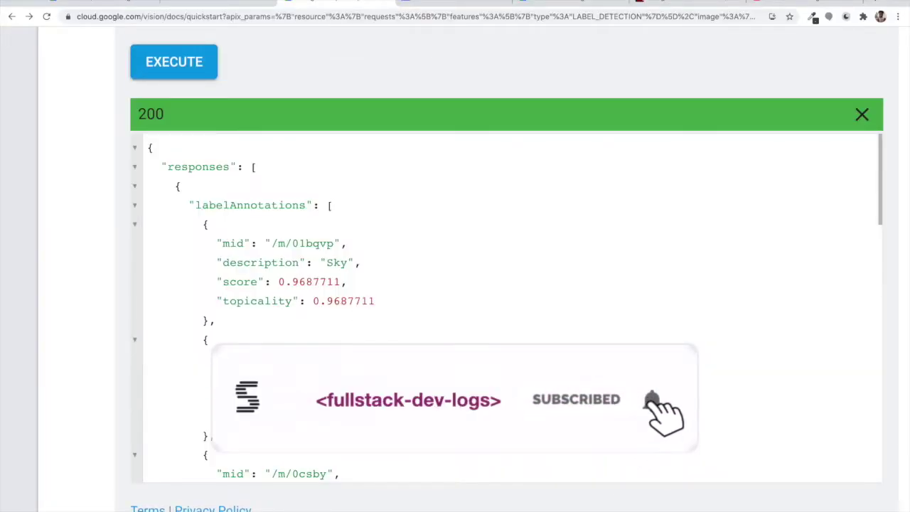
scroll(403, 400, down, 1)
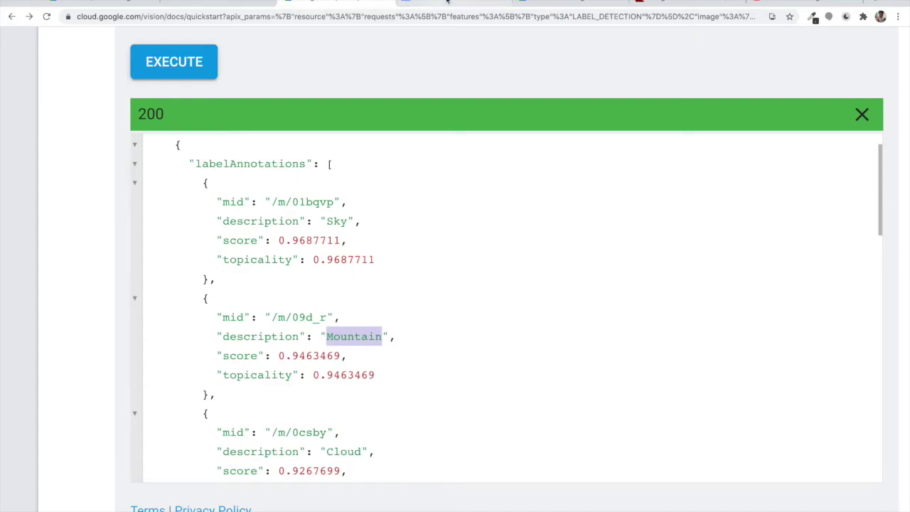
Preview IMG_20181001_154002.jpg from its object details in the fullstack-dev-bucket and enlarge the page to examine the picture.
click(449, 2)
click(242, 266)
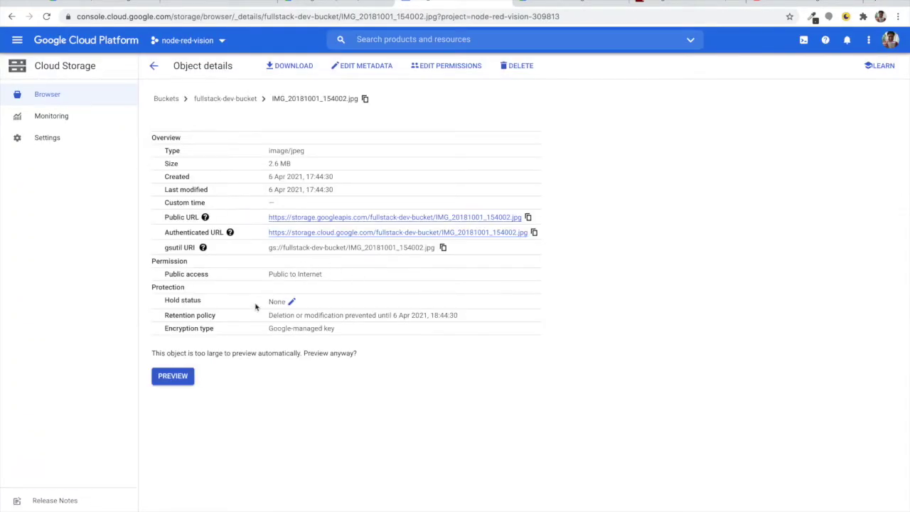
click(179, 377)
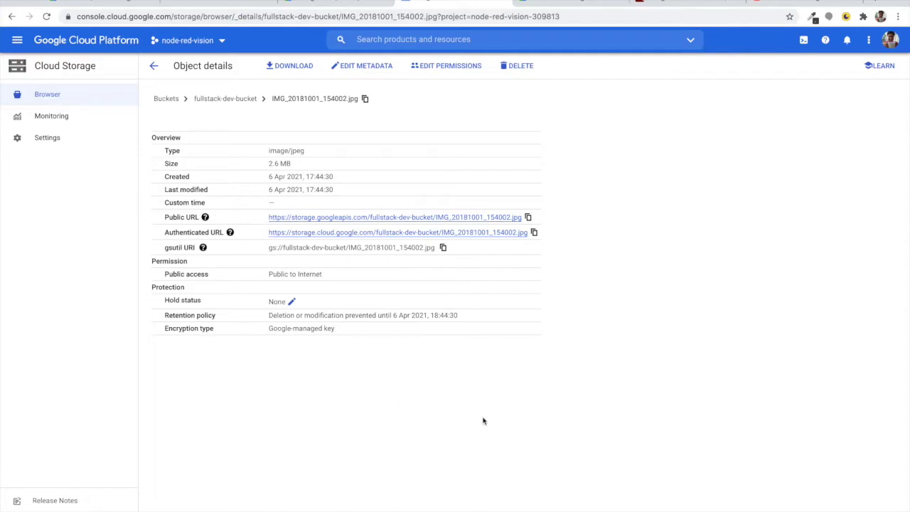
scroll(382, 403, down, 2)
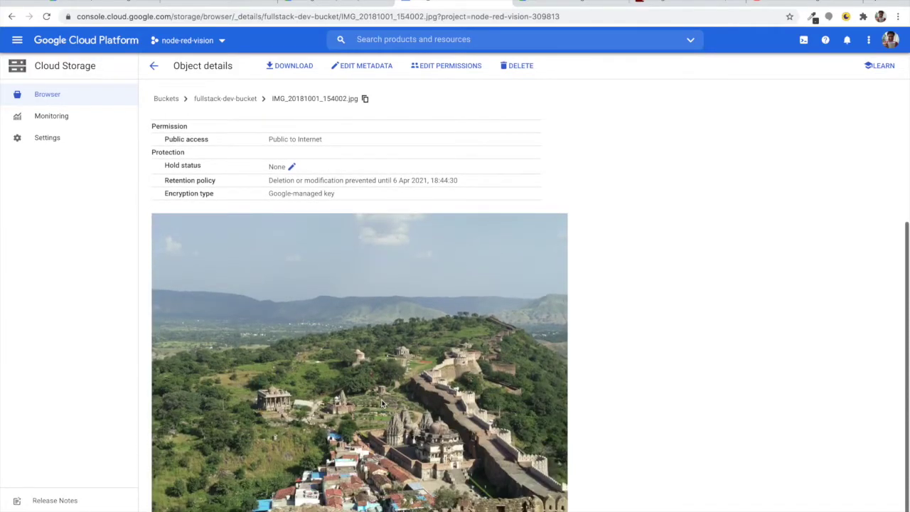
ctrl+scroll(382, 403, up, 5)
scroll(460, 430, down, 2)
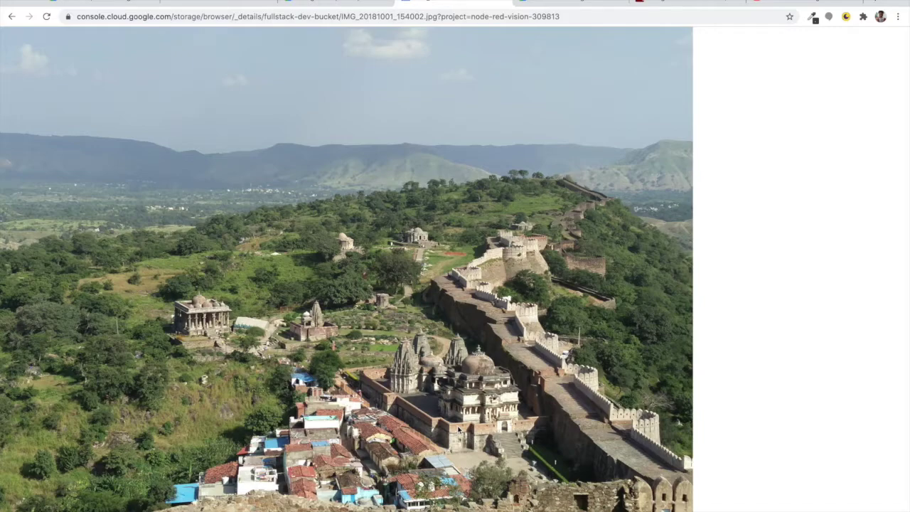
Examine the remaining label descriptions through the end of the API response for IMG_20181001_154002.jpg.
click(330, 6)
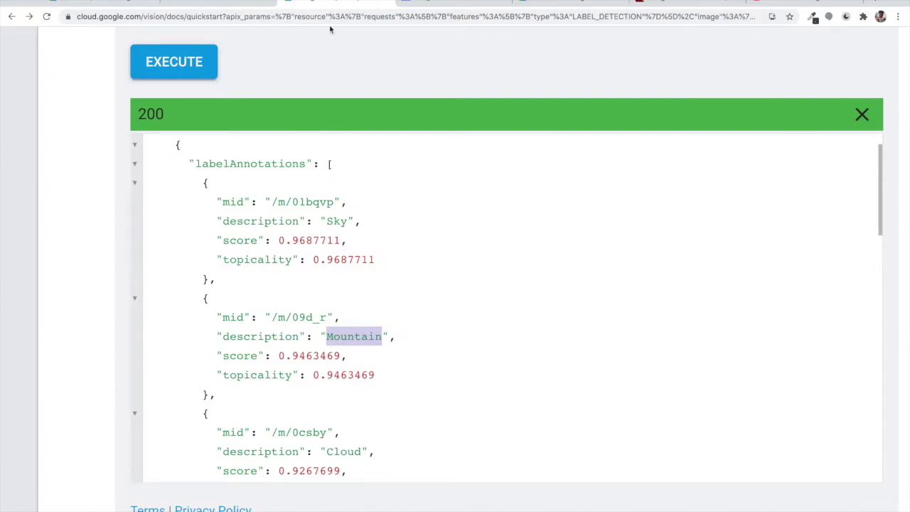
scroll(368, 372, down, 5)
double_click(355, 330)
scroll(360, 346, down, 3)
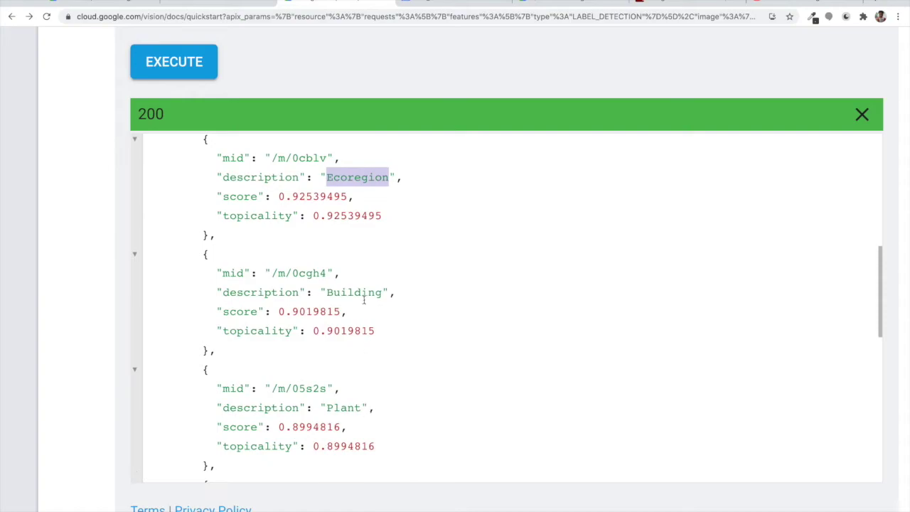
double_click(344, 408)
double_click(354, 181)
scroll(400, 317, down, 3)
double_click(349, 359)
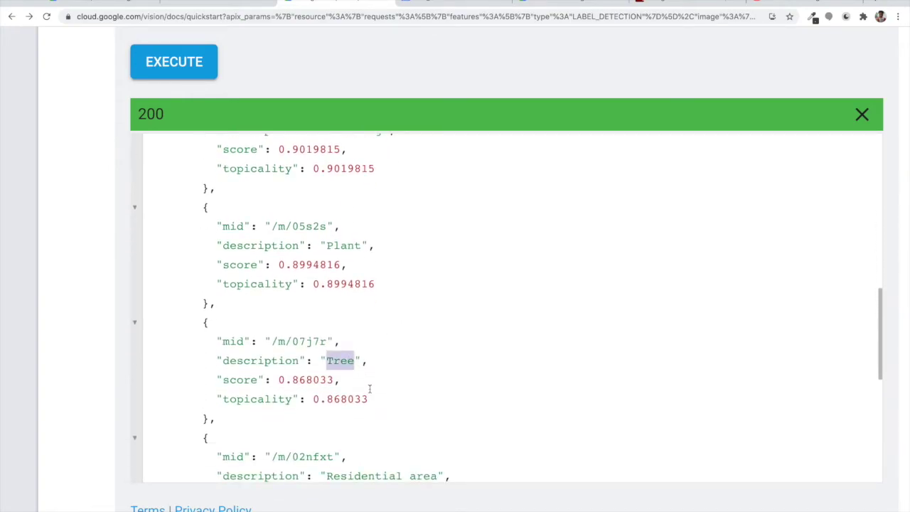
scroll(370, 384, down, 4)
double_click(360, 266)
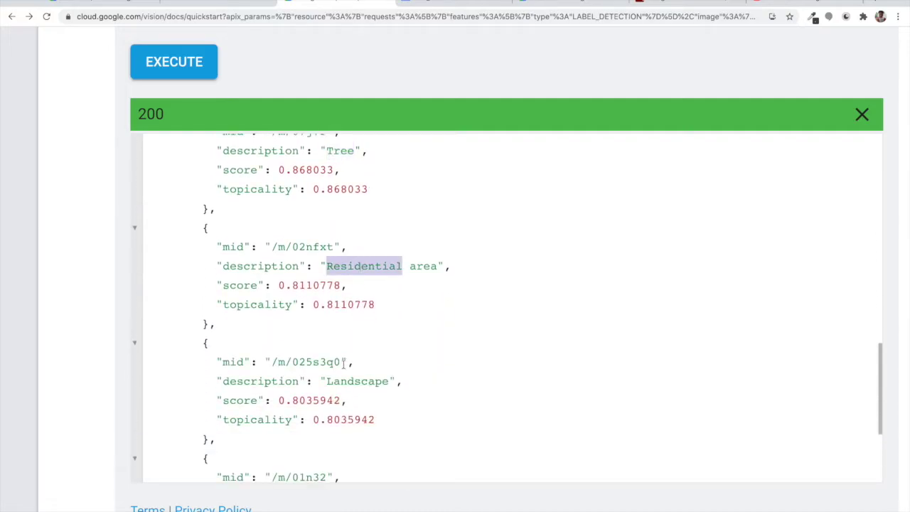
double_click(337, 381)
scroll(337, 382, down, 3)
double_click(339, 315)
Compare the previewed picture with the returned labels, and reduce the API Explorer page's zoom to show the request controls again.
click(441, 6)
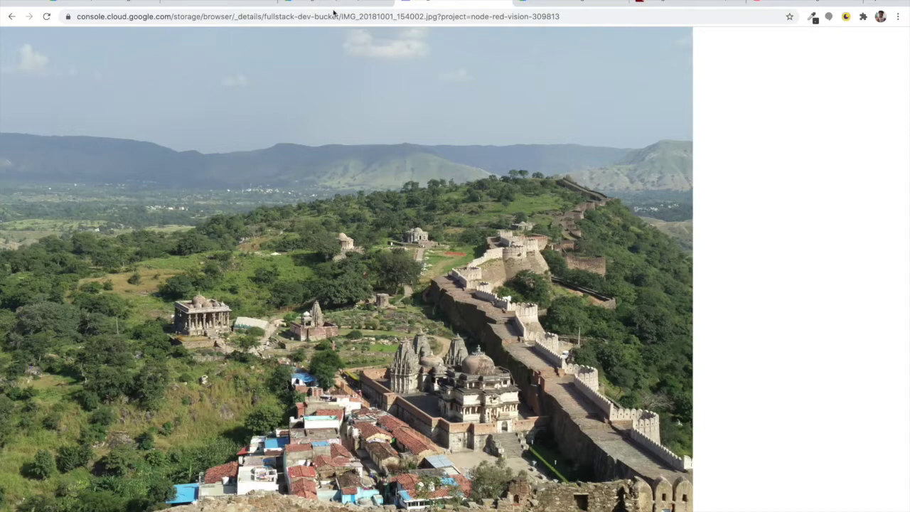
click(335, 13)
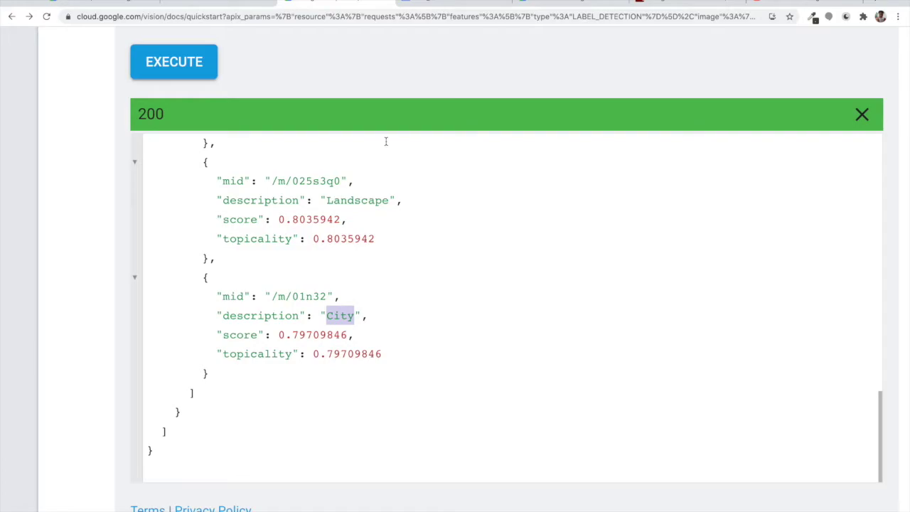
scroll(386, 142, up, 3)
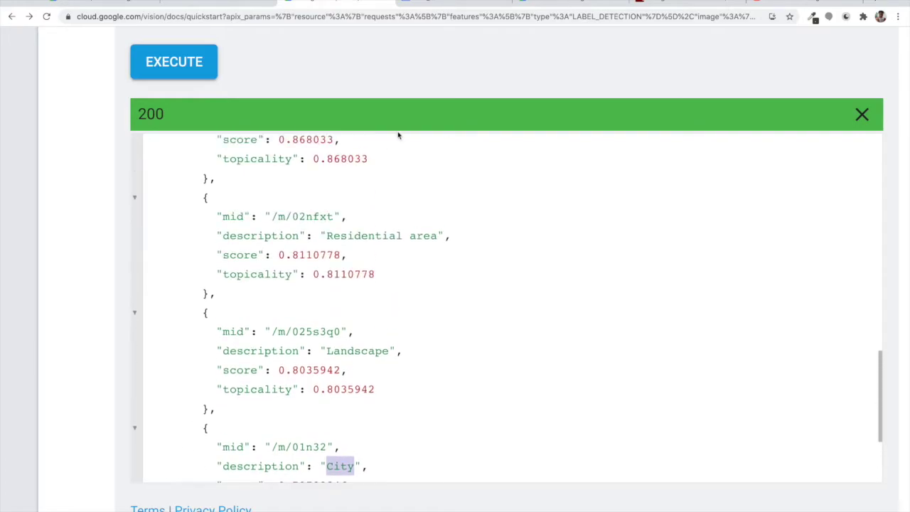
key(ctrl+minus)
key(ctrl+minus)
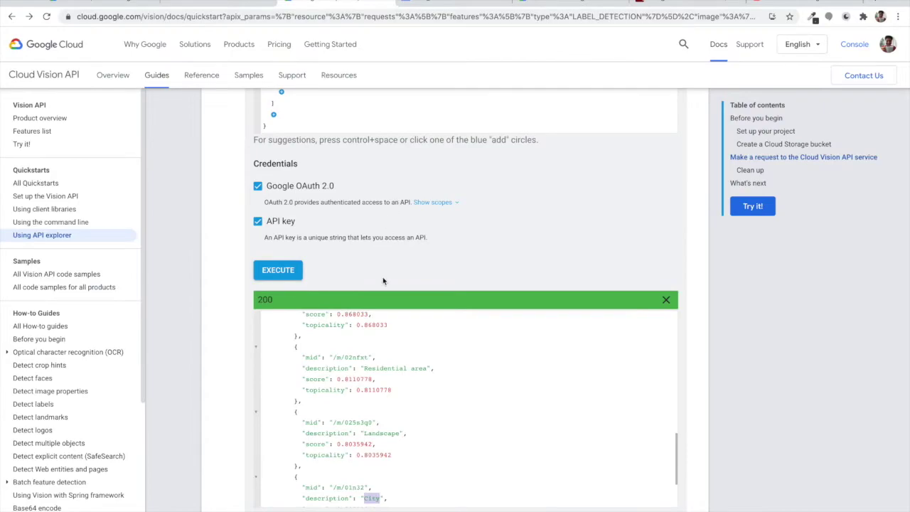
scroll(384, 281, down, 1)
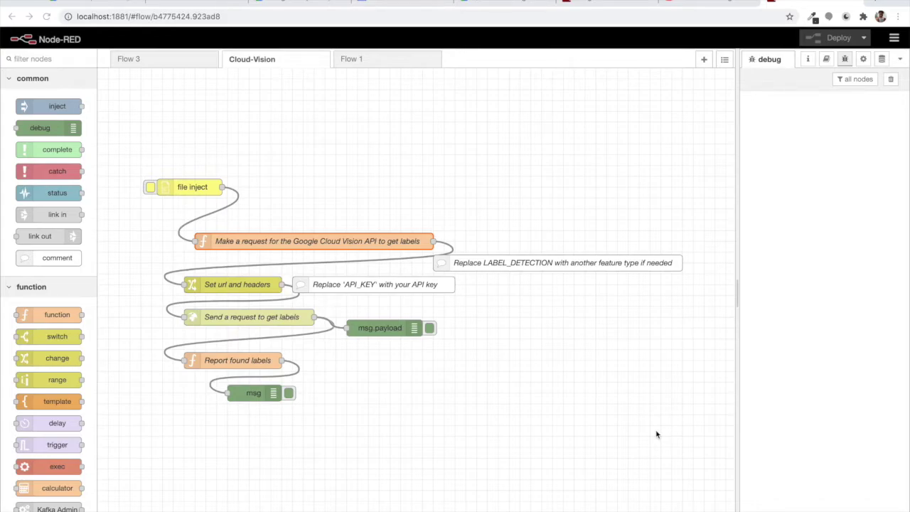
Review the public access permissions of fullstack-dev-bucket and its list of uploaded images.
click(498, 3)
click(393, 5)
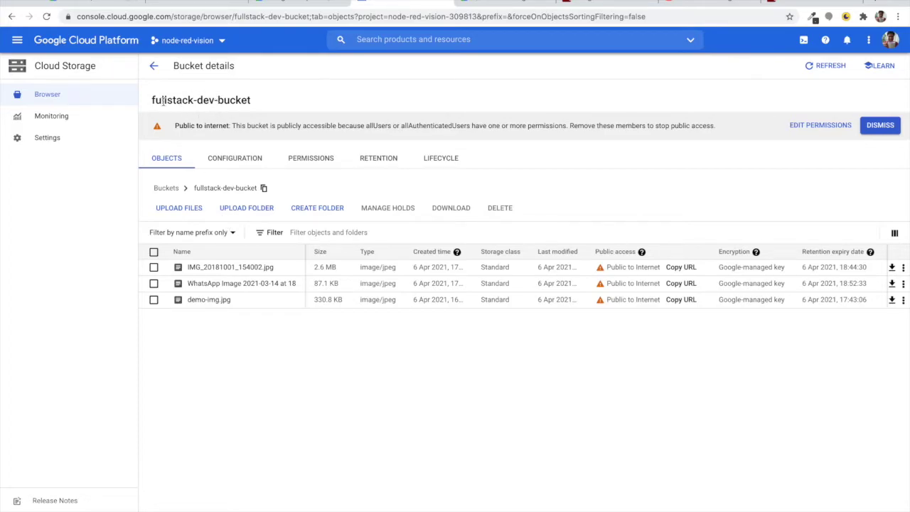
click(318, 166)
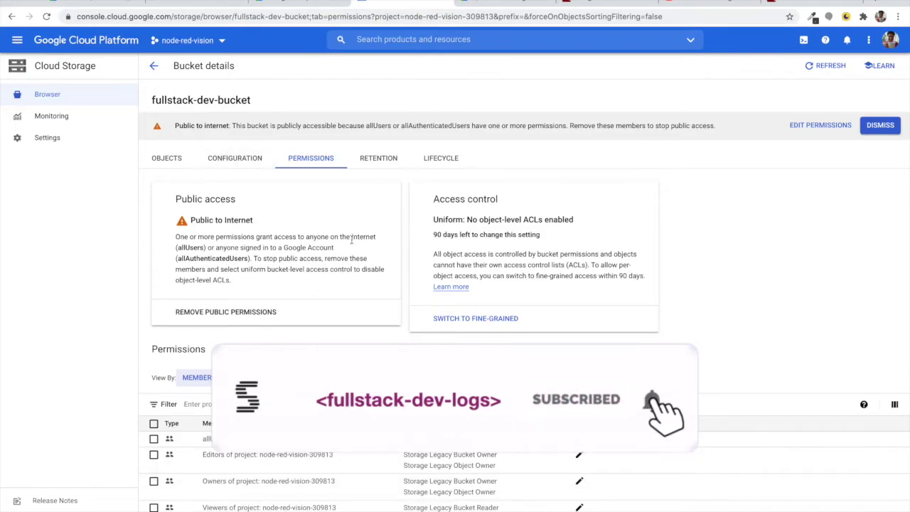
click(154, 66)
click(226, 125)
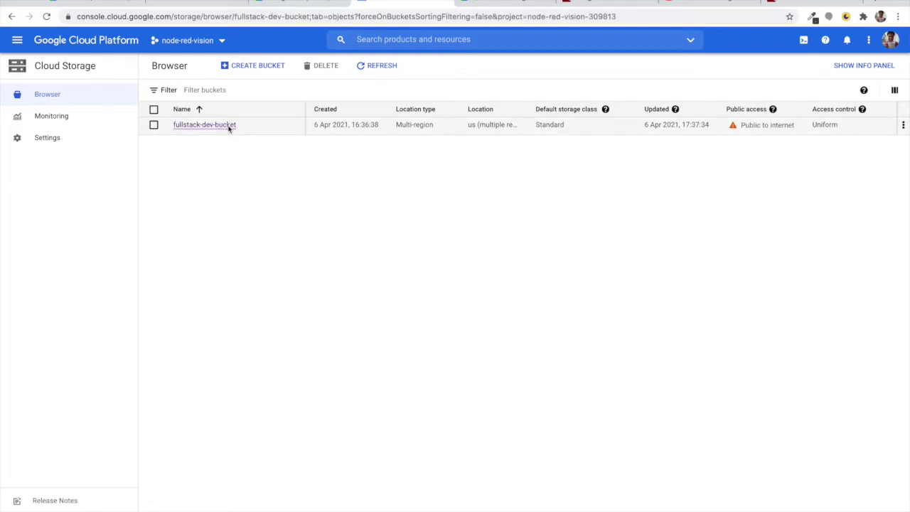
drag(199, 264, 209, 309)
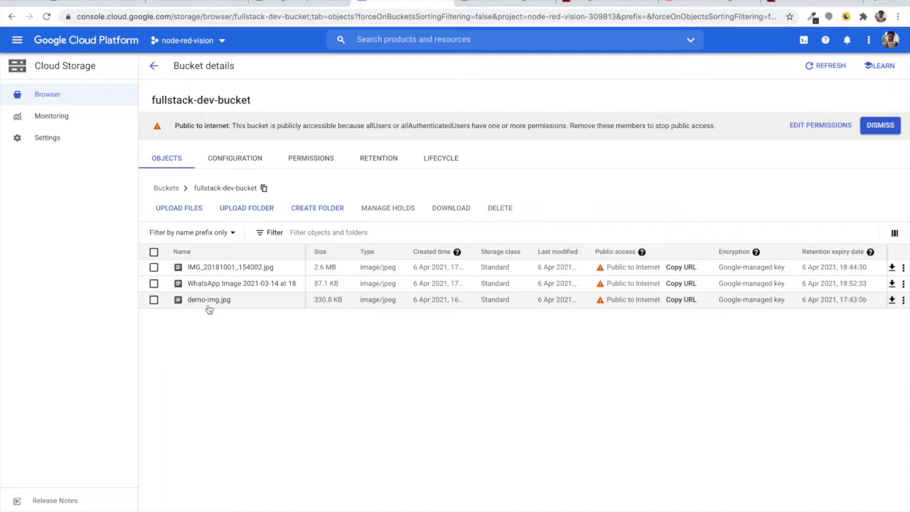
Review the Node.js client library instructions and the label detection request with its imageUri in the API Explorer.
click(499, 8)
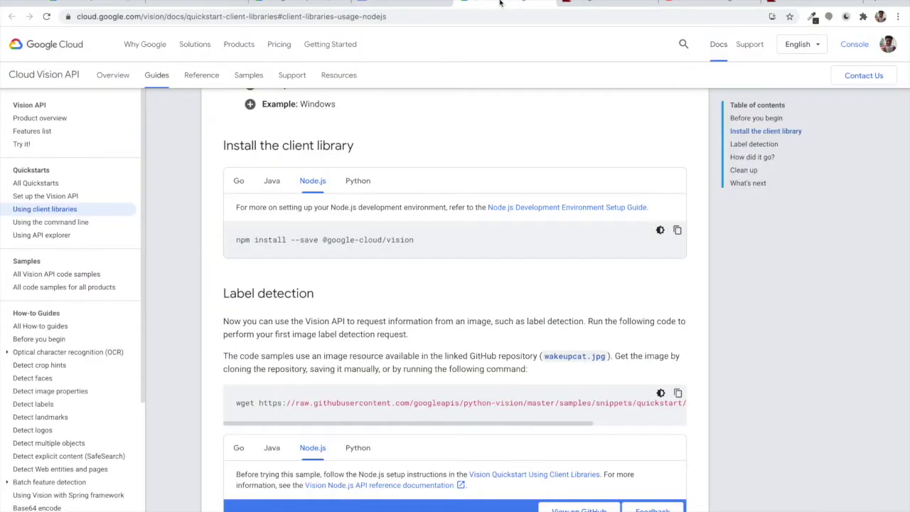
click(418, 5)
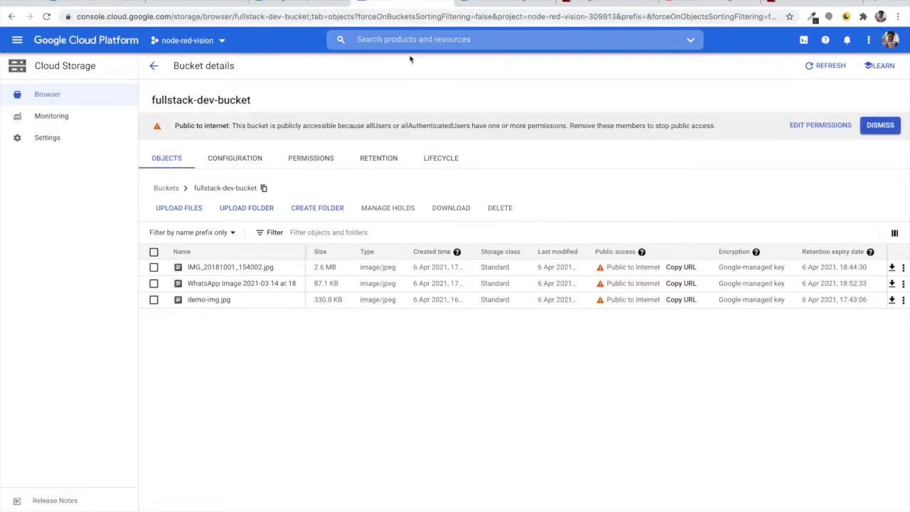
click(304, 6)
scroll(359, 306, up, 5)
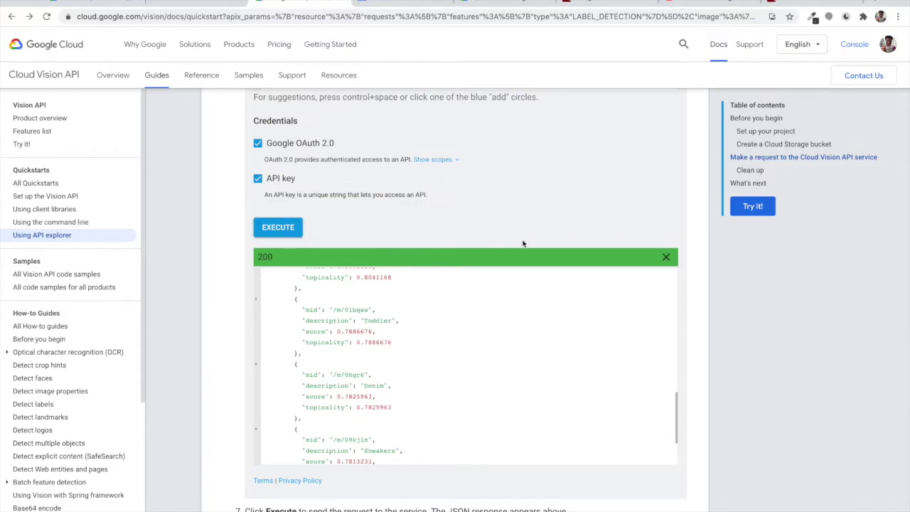
scroll(522, 214, up, 3)
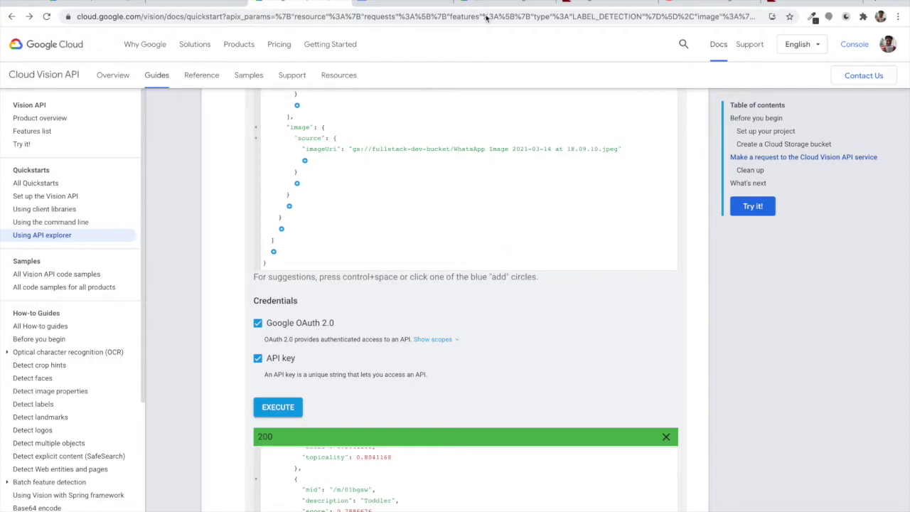
Examine the Google Cloud Vision API LABEL_DETECTION flow in the Node-RED library, including its setup steps, feature types and flow JSON.
click(585, 2)
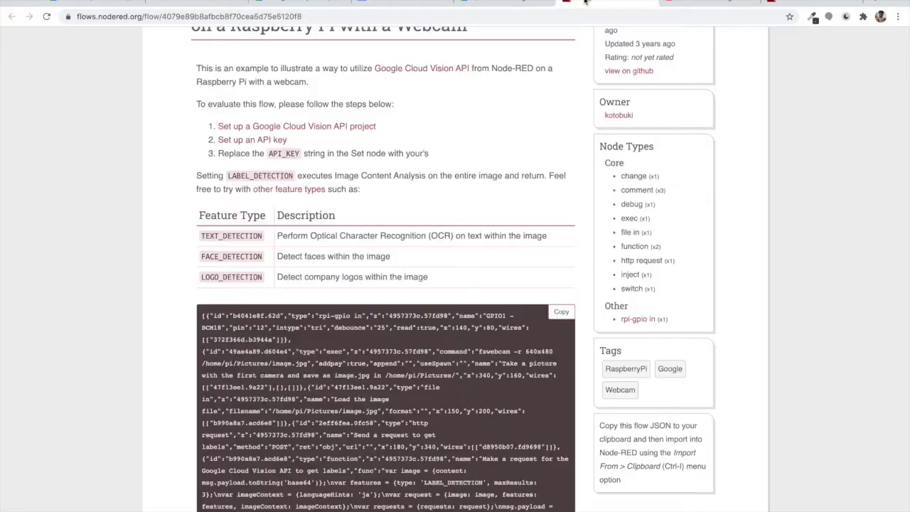
click(786, 2)
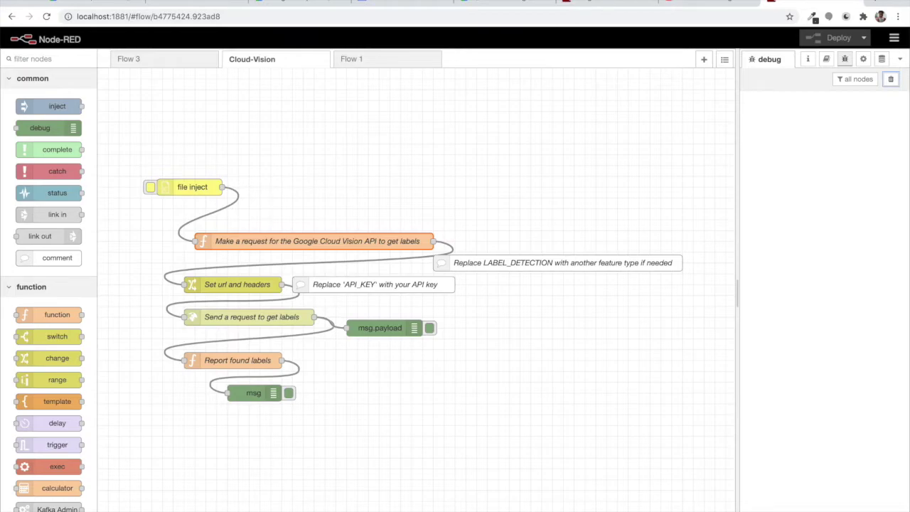
click(604, 1)
scroll(351, 136, up, 3)
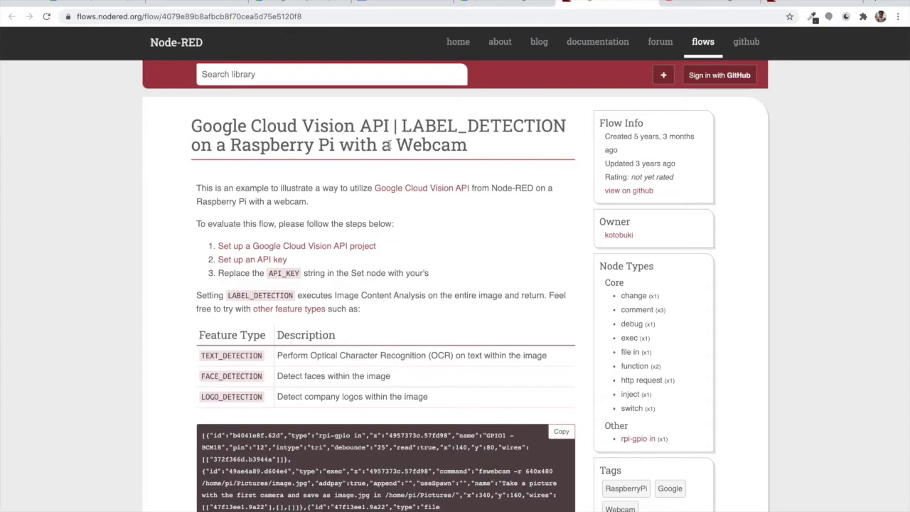
double_click(442, 130)
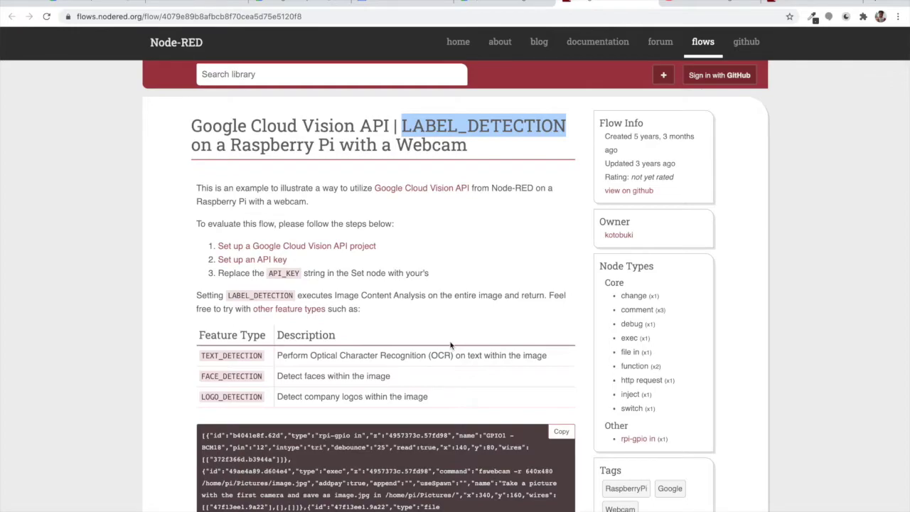
scroll(450, 345, down, 5)
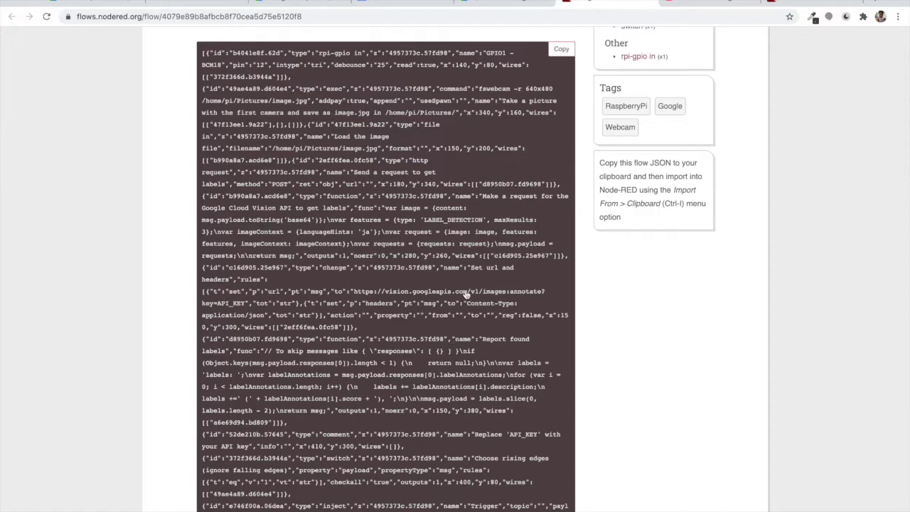
scroll(500, 247, up, 4)
scroll(500, 248, up, 2)
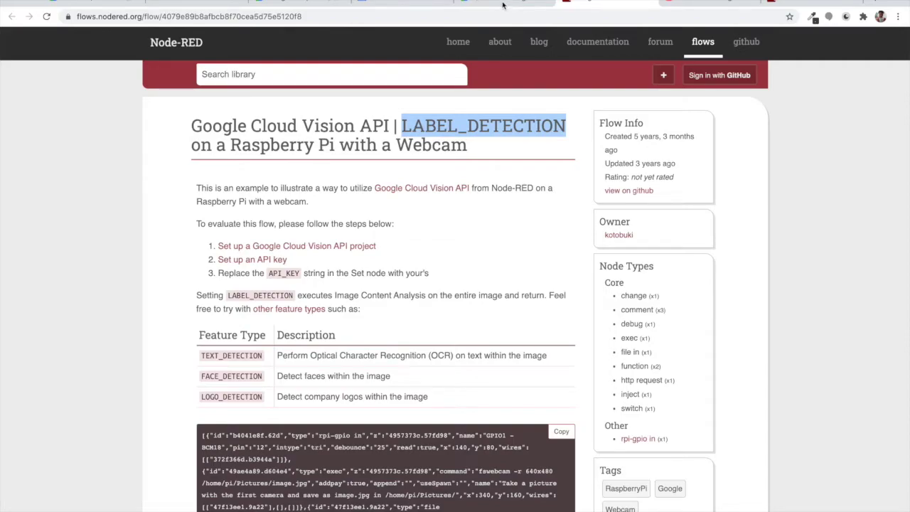
Copy the LABEL_DETECTION flow's JSON from the Node-RED library page.
scroll(541, 282, down, 3)
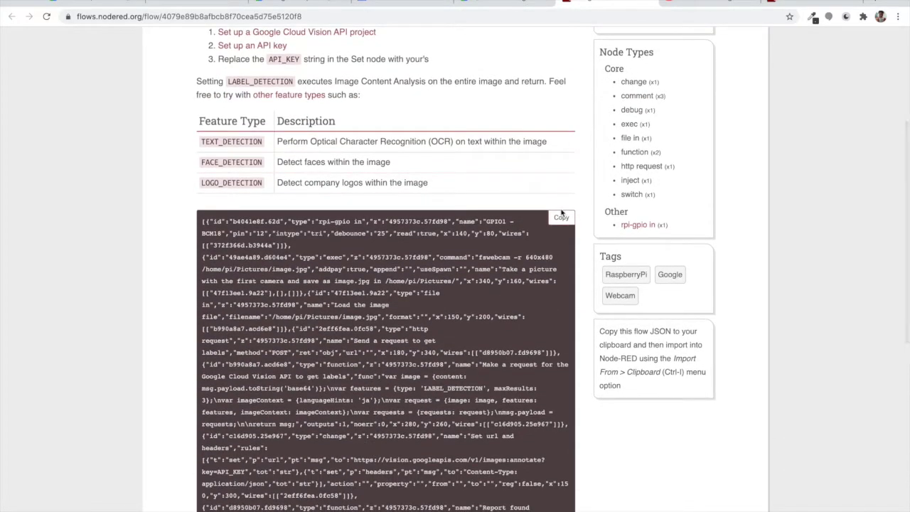
click(562, 220)
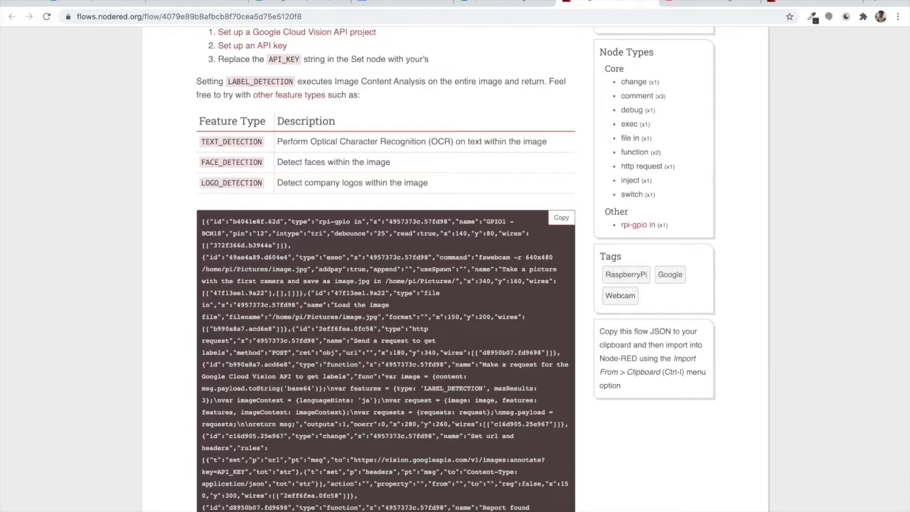
click(804, 4)
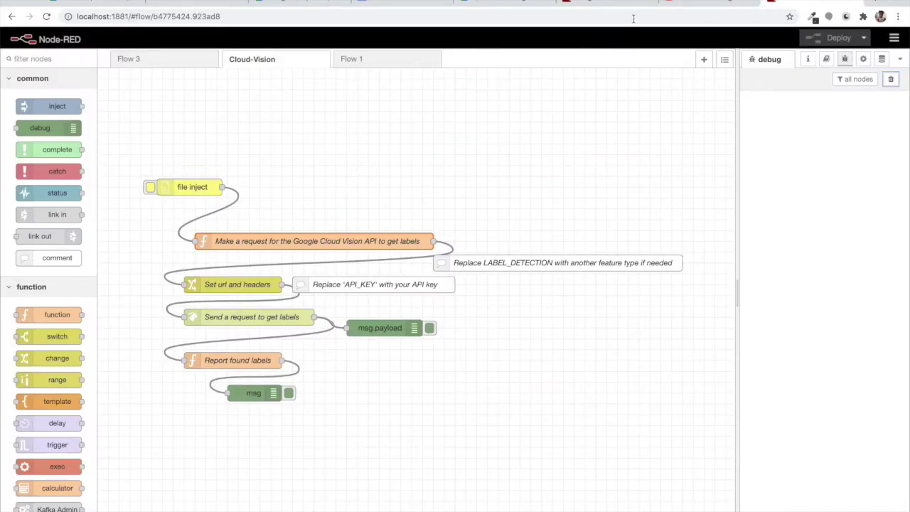
click(580, 3)
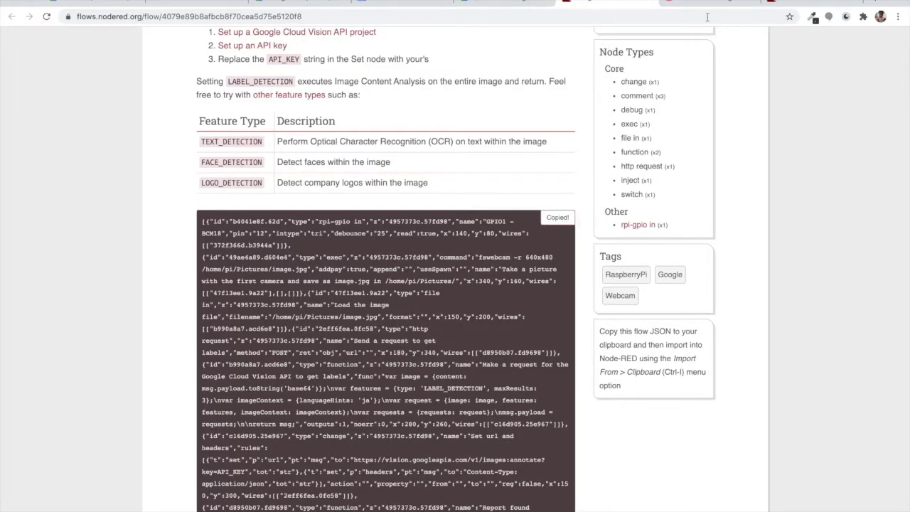
Switch to Node-RED and import the copied LABEL_DETECTION flow JSON as a copy into the empty Flow 3, placing its nodes on the canvas.
click(818, 3)
click(398, 61)
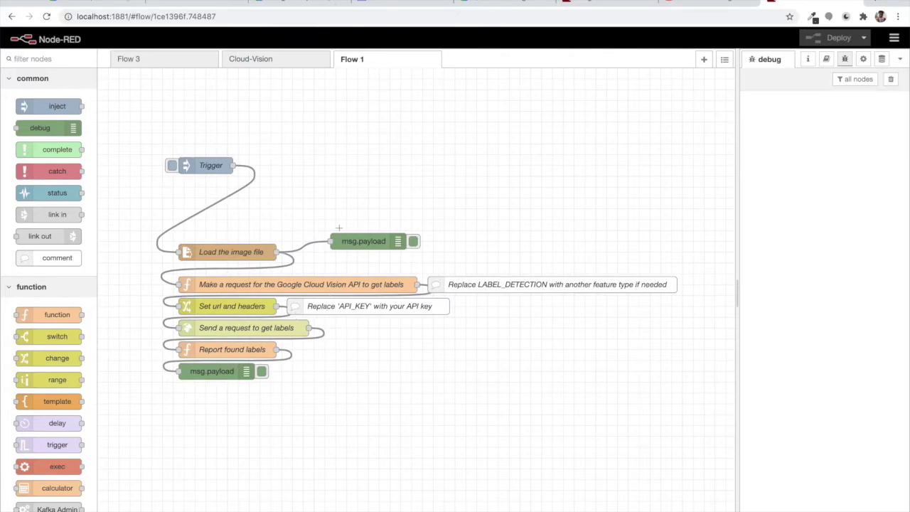
click(284, 61)
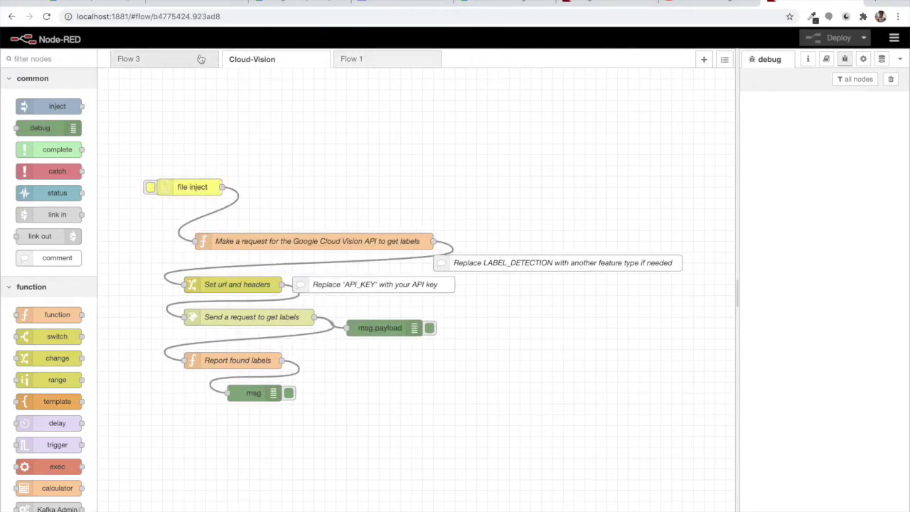
click(201, 59)
click(895, 38)
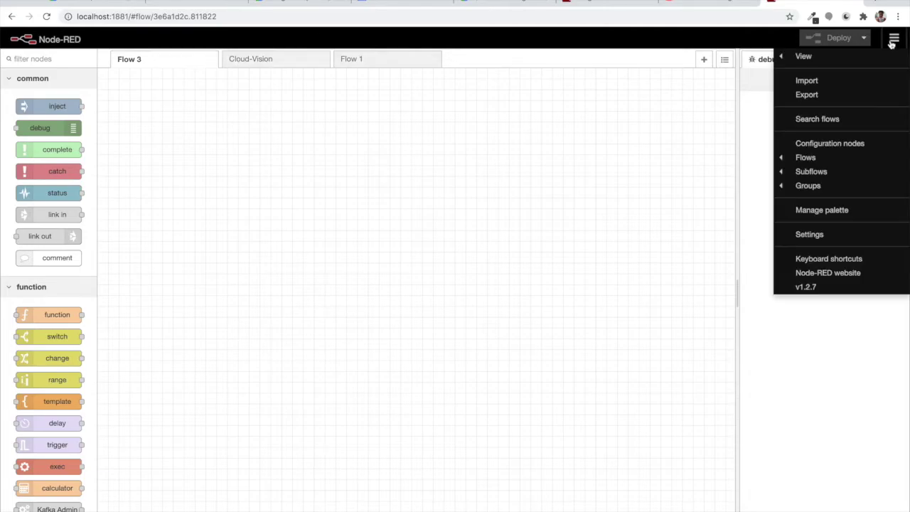
click(846, 84)
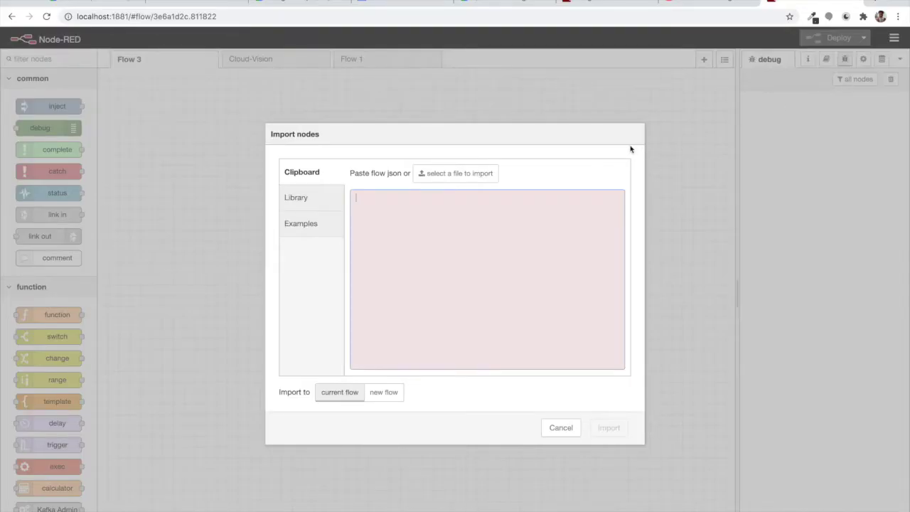
key(ctrl+v)
click(609, 427)
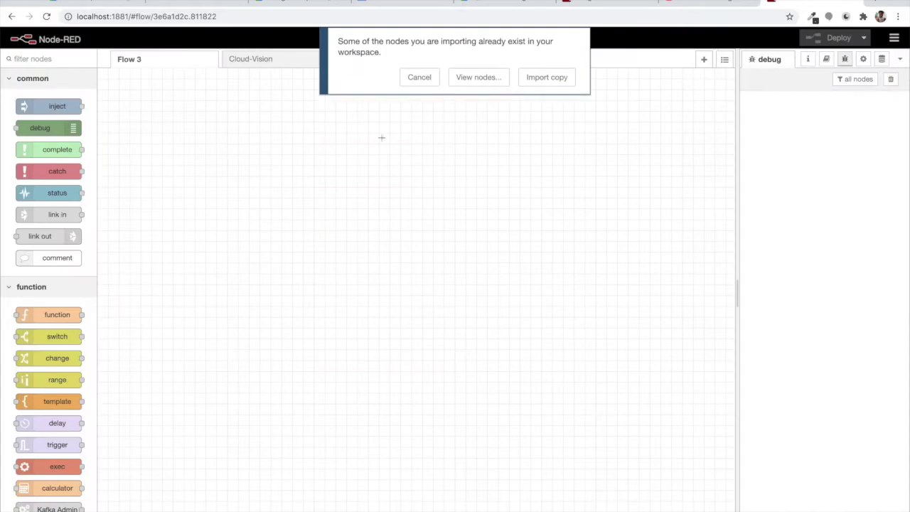
click(547, 77)
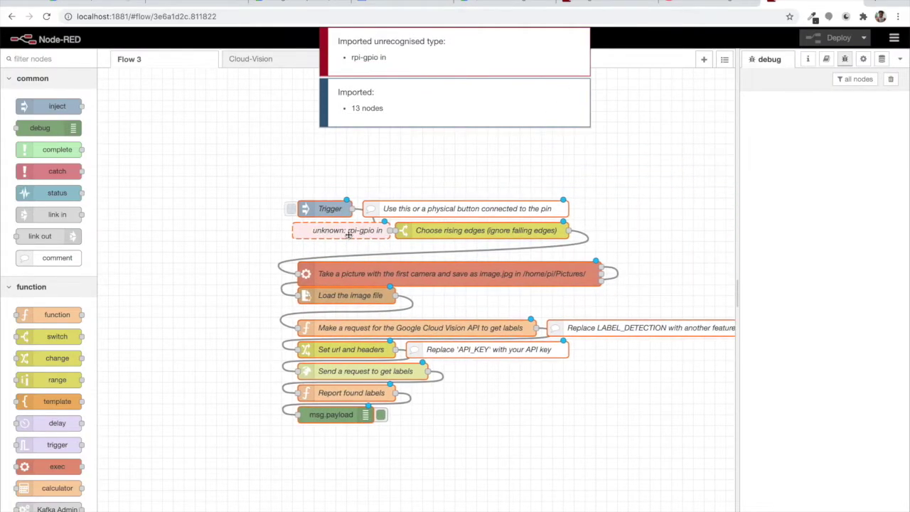
click(296, 240)
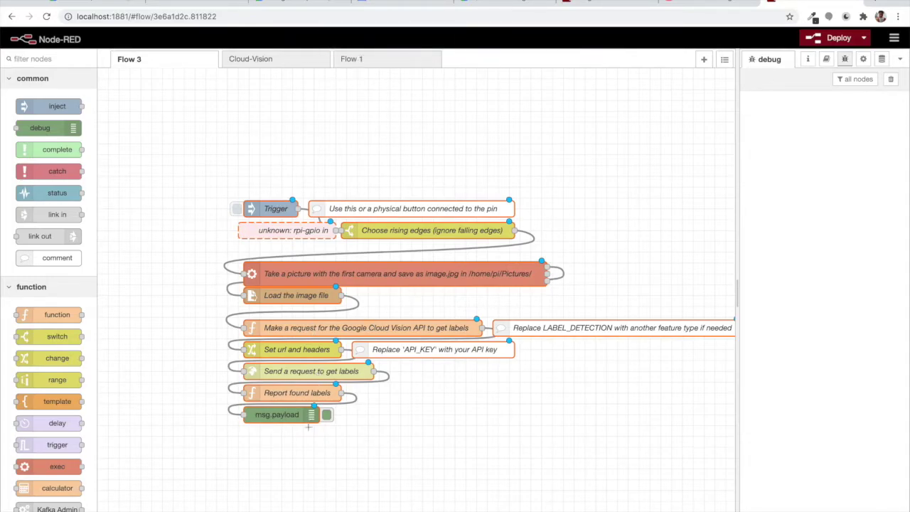
Look up which module provides the file inject node in the Cloud-Vision flow.
click(285, 64)
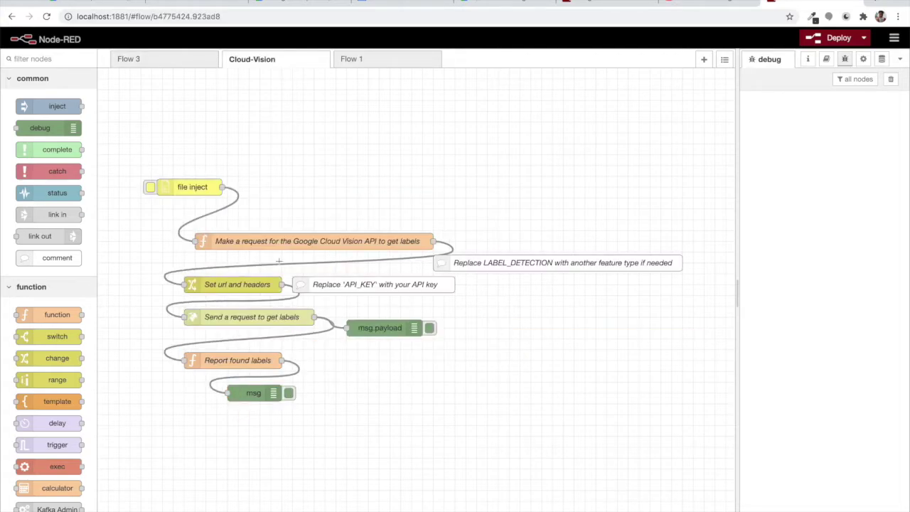
click(192, 188)
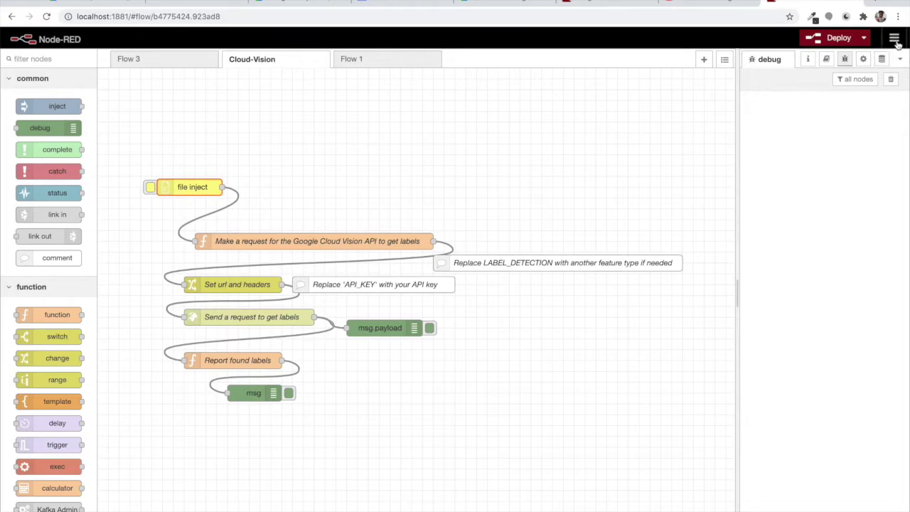
click(808, 59)
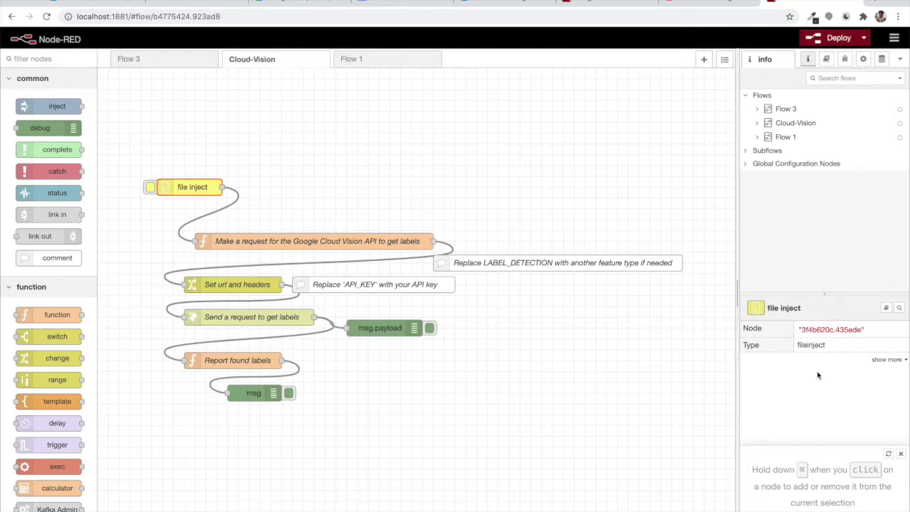
click(879, 360)
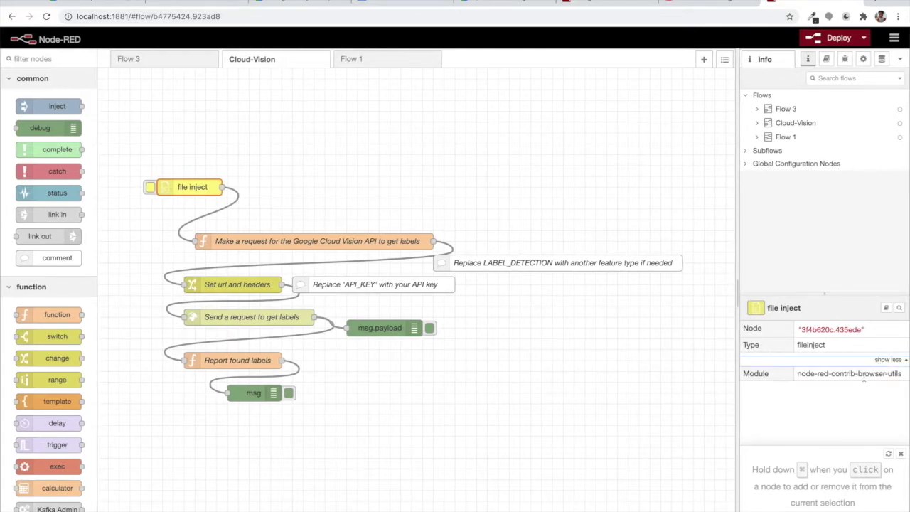
drag(802, 374, 876, 375)
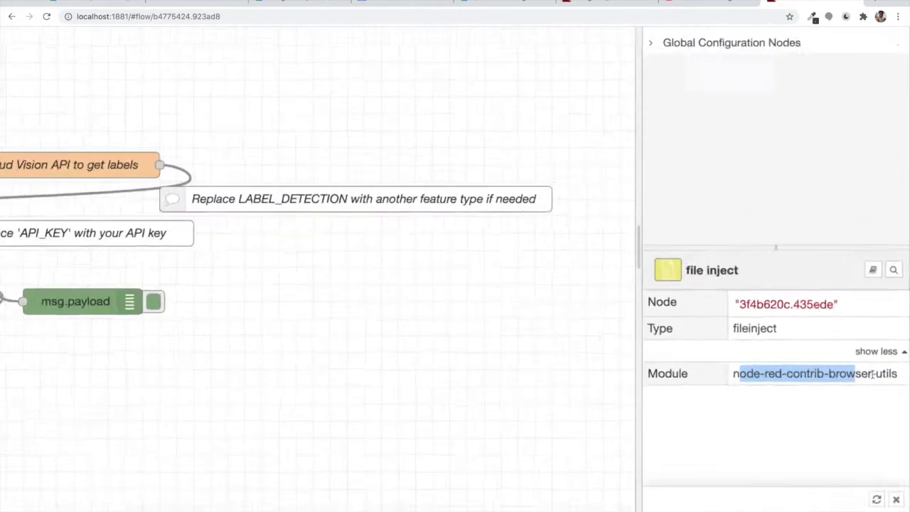
Search the installable palette modules for "browser-ut" and close the settings.
scroll(818, 275, up, 4)
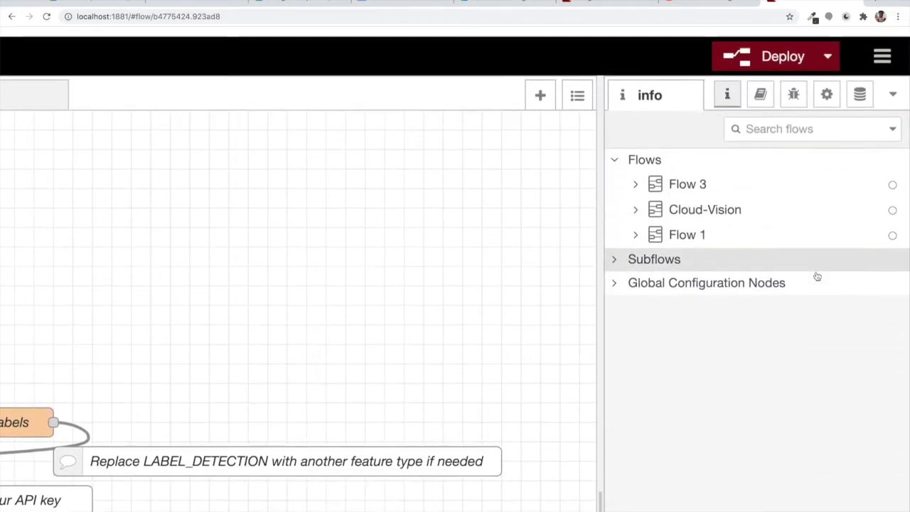
click(883, 46)
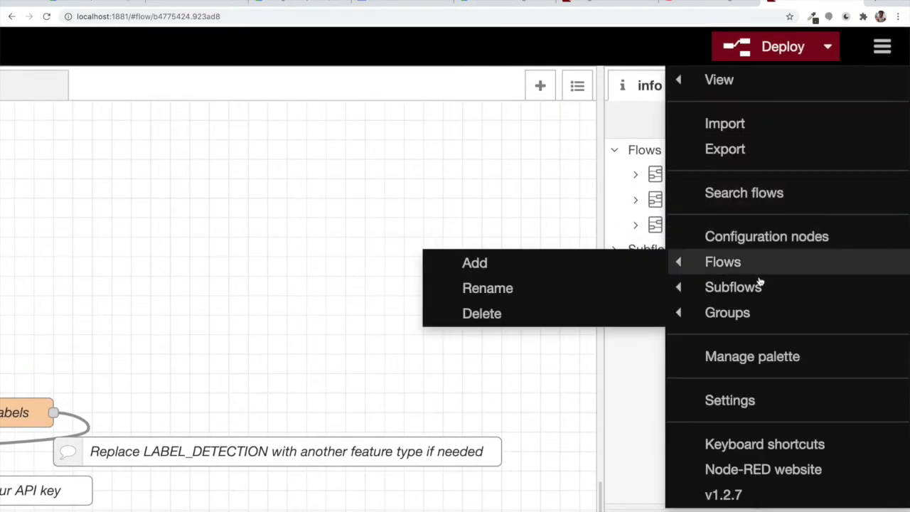
click(752, 357)
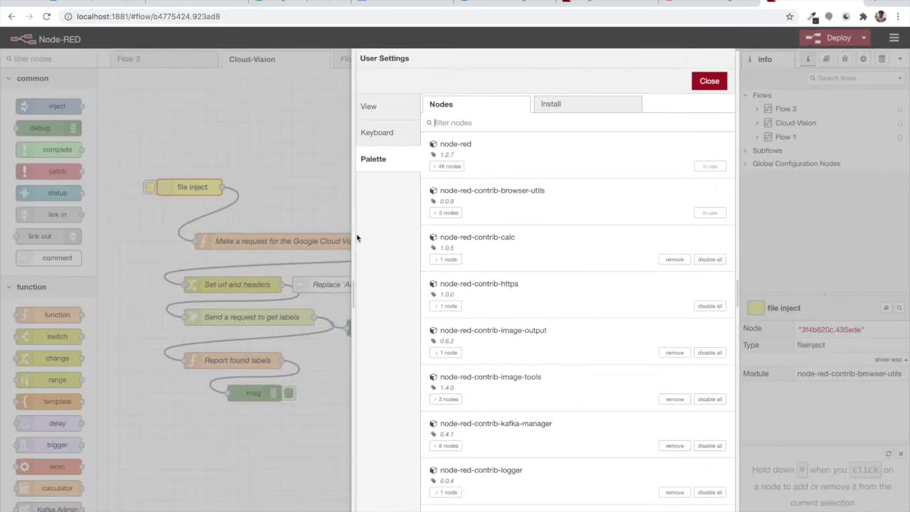
click(558, 111)
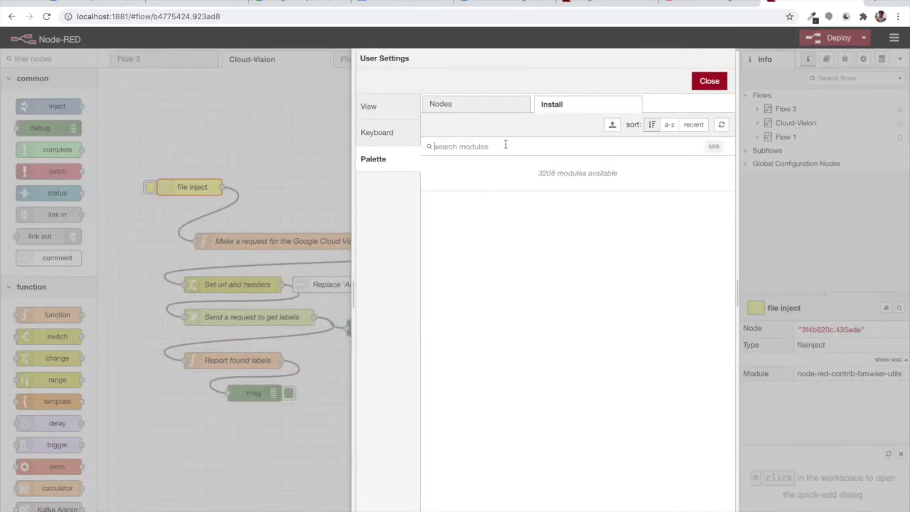
text(browser-ut)
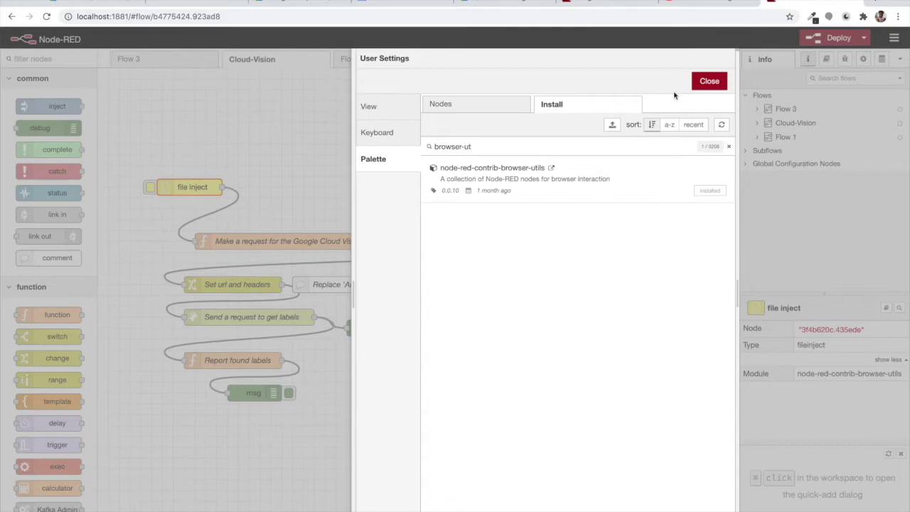
click(709, 81)
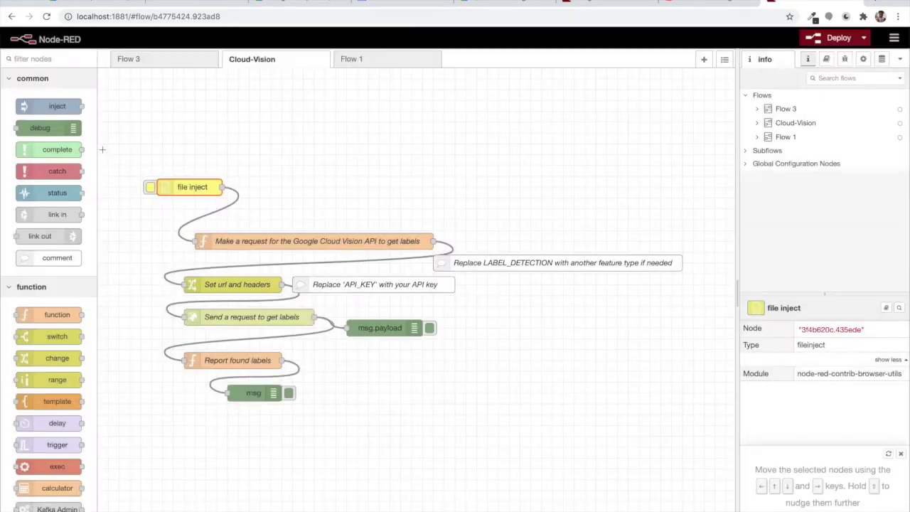
Inspect the file inject node's settings and its image file chooser without selecting a file.
double_click(194, 188)
click(664, 81)
click(150, 188)
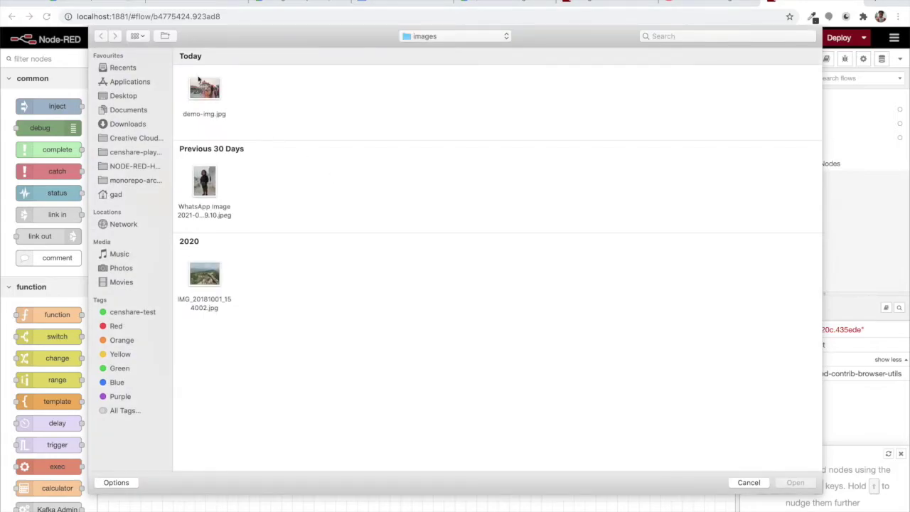
click(748, 483)
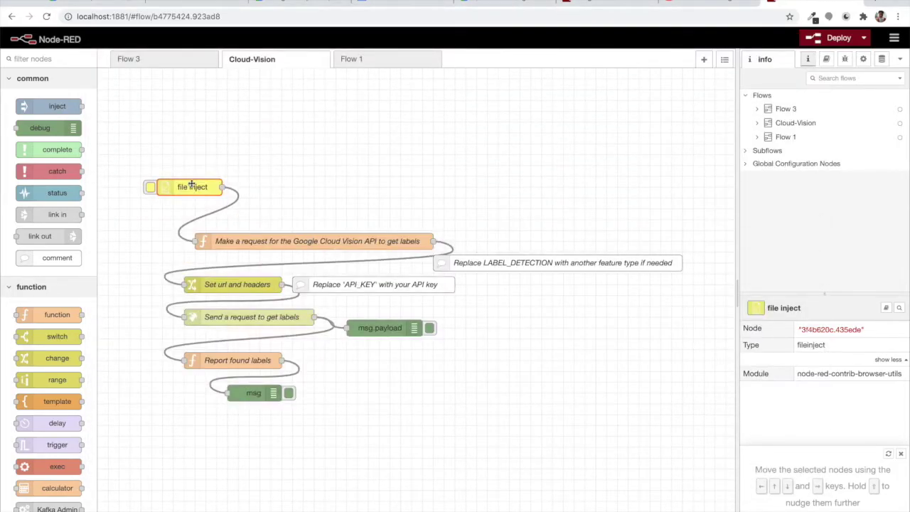
Examine the code of the "Make a request for the Google Cloud Vision API to get labels" node, including its feature type and maxResults.
double_click(291, 244)
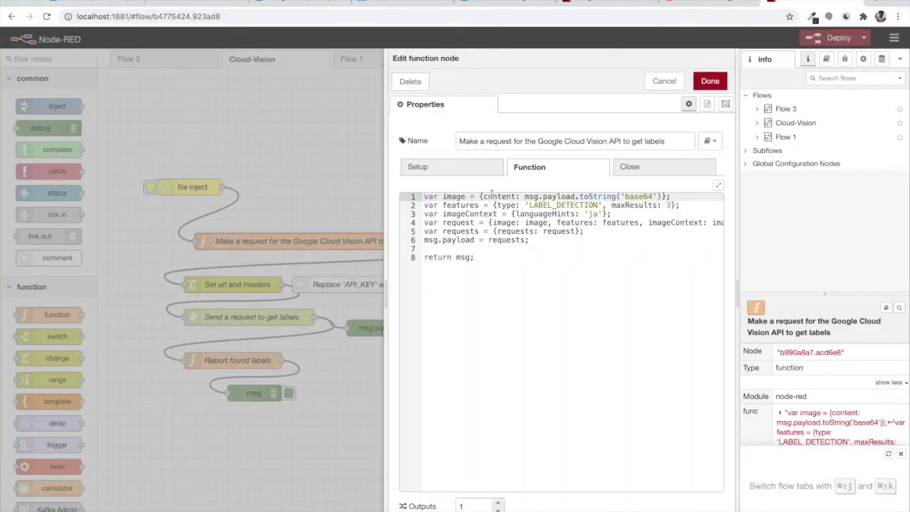
drag(425, 197, 511, 265)
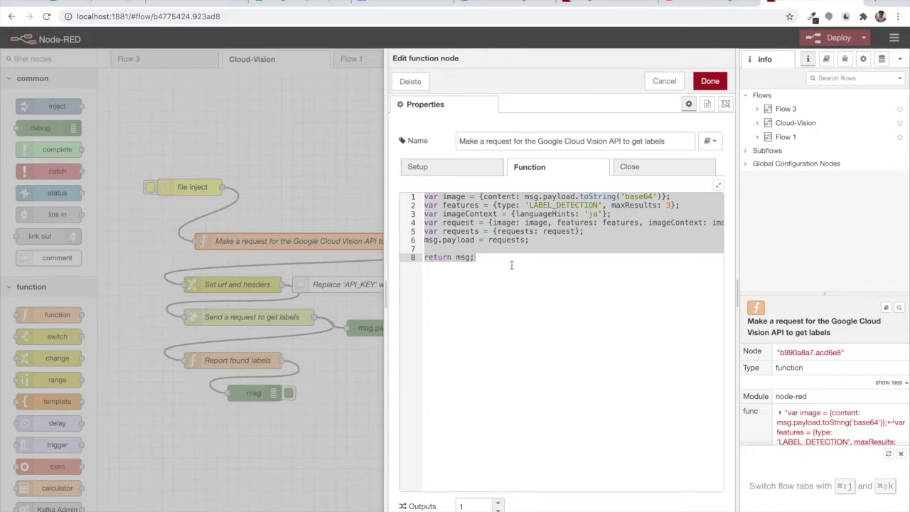
click(617, 3)
scroll(644, 185, up, 1)
scroll(643, 180, up, 3)
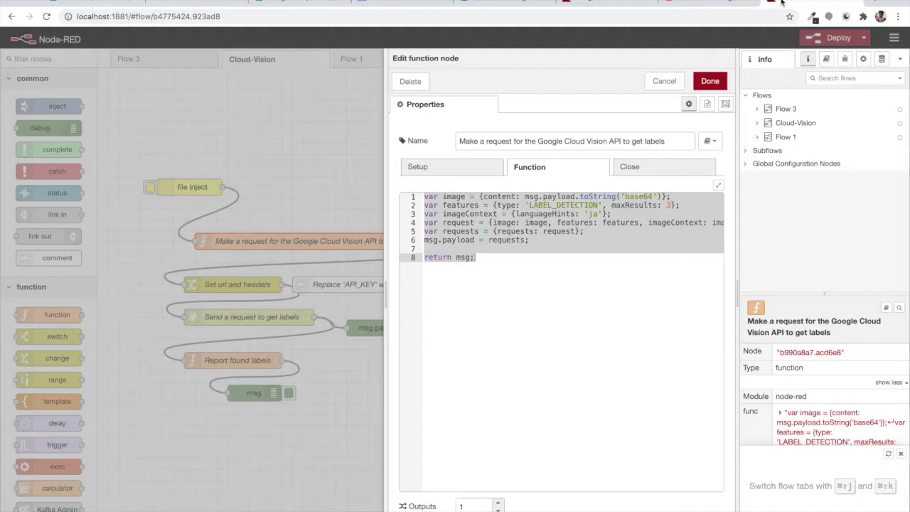
click(796, 4)
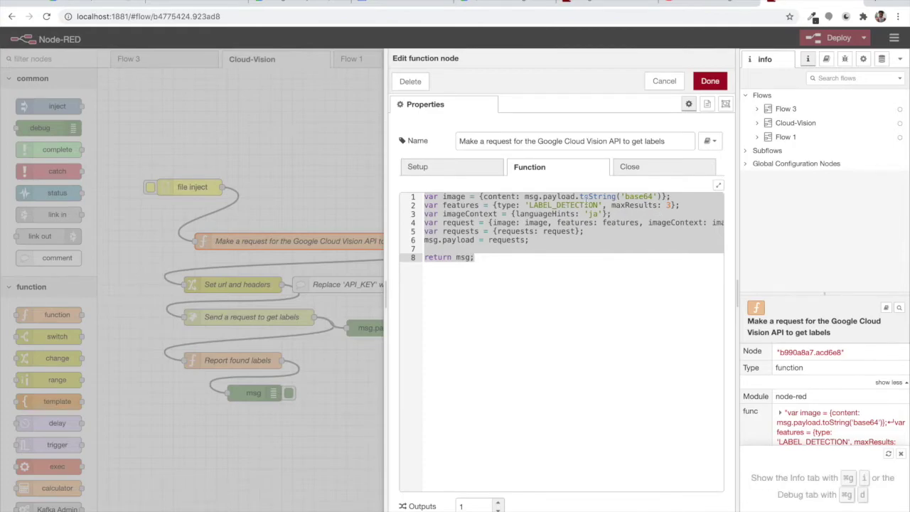
double_click(567, 206)
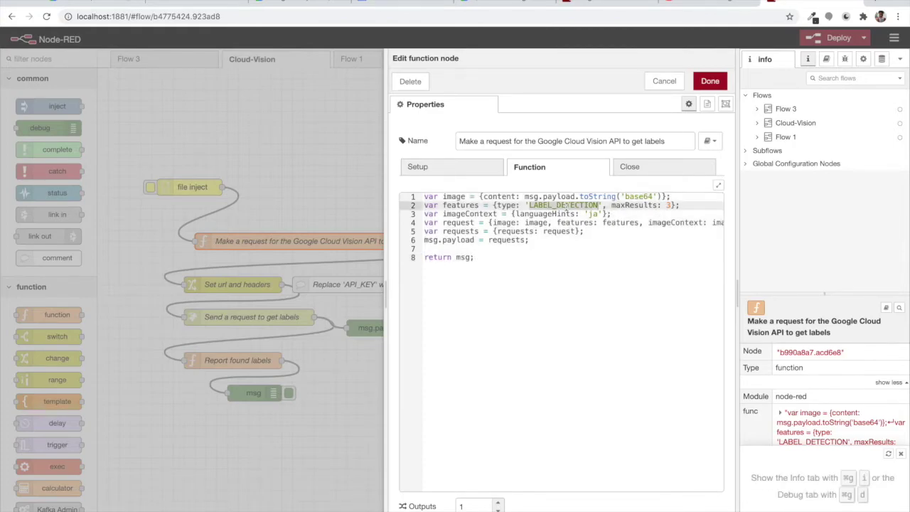
click(670, 205)
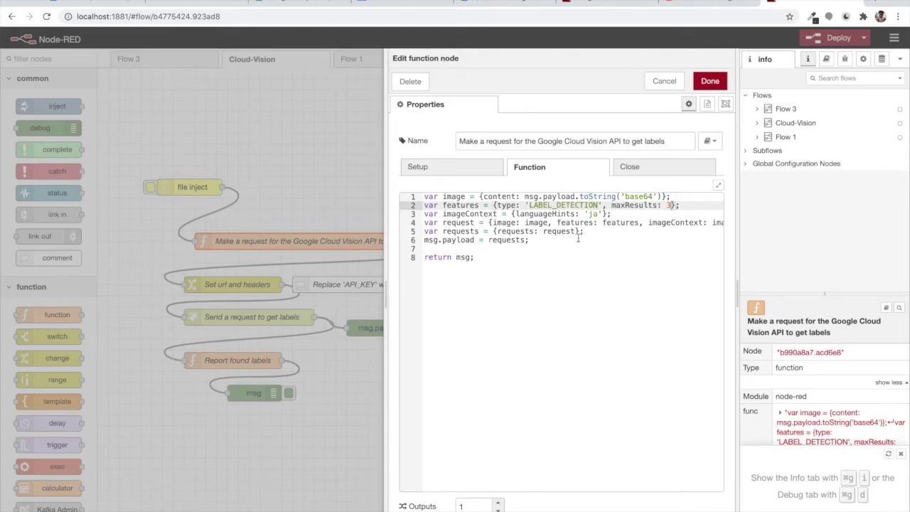
scroll(580, 238, right, 3)
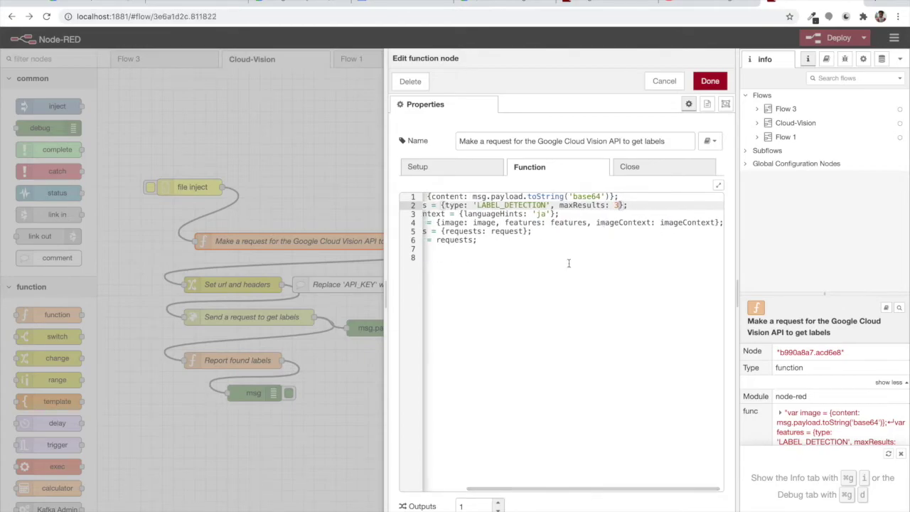
click(666, 81)
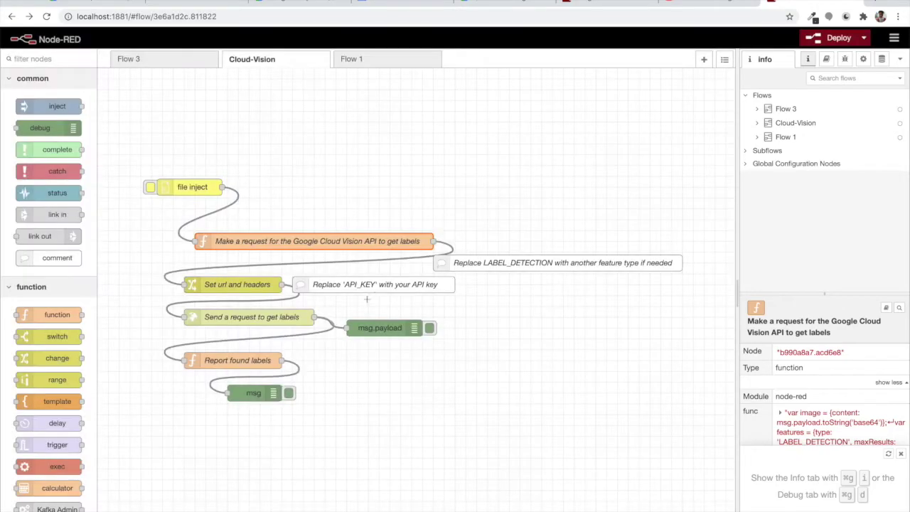
Review the rules of the "Set url and headers" node, including the API key at the end of the request URL.
double_click(250, 285)
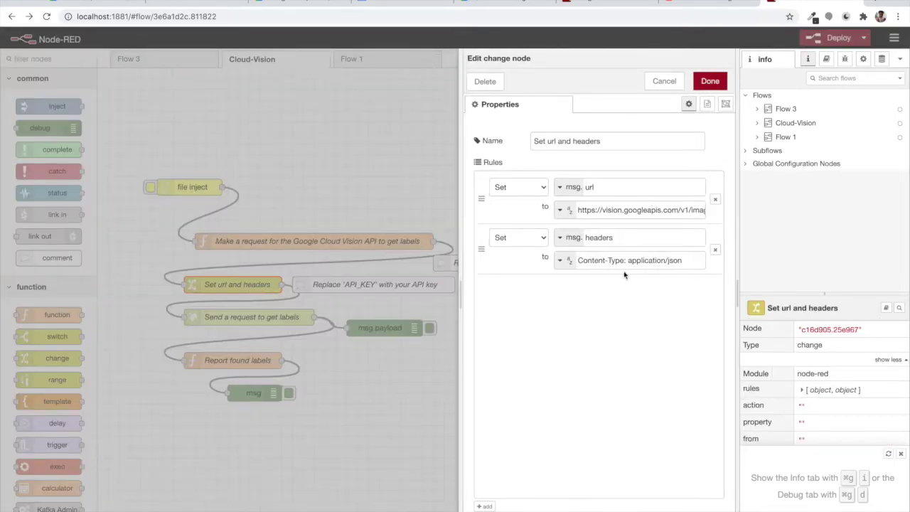
click(659, 207)
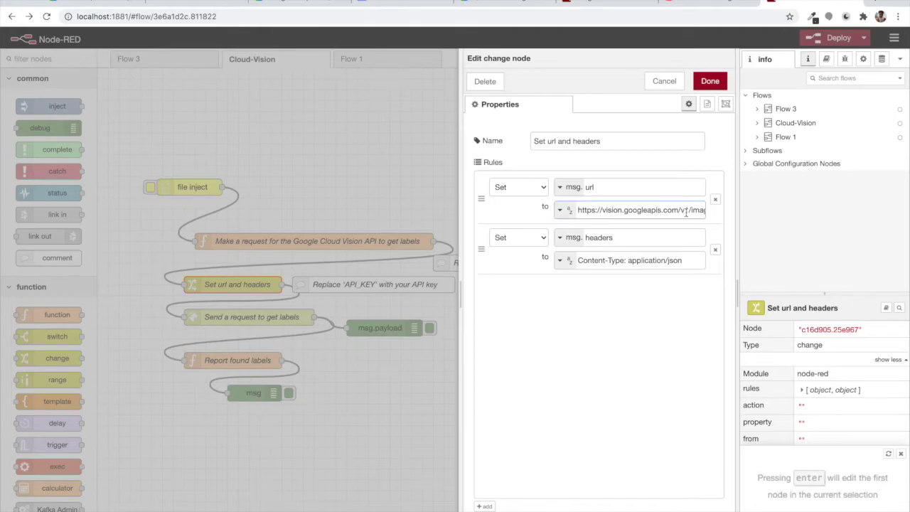
key(Right)
key(Right)
key(Right)
key(Right)
key(Right)
key(Right)
key(Right)
key(Right)
key(Right)
key(Right)
key(Right)
key(Right)
key(Right)
key(Right)
key(Right)
key(Right)
key(Right)
key(Right)
key(Right)
key(Right)
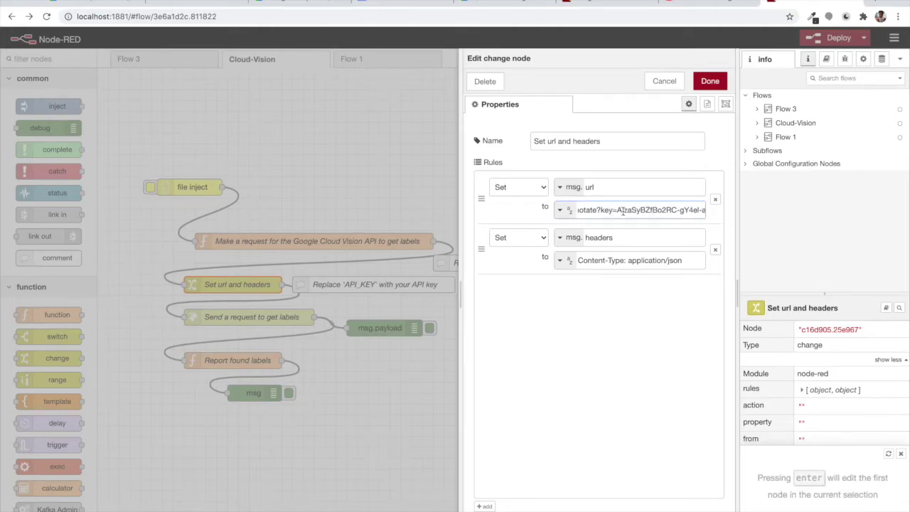
drag(618, 211, 722, 213)
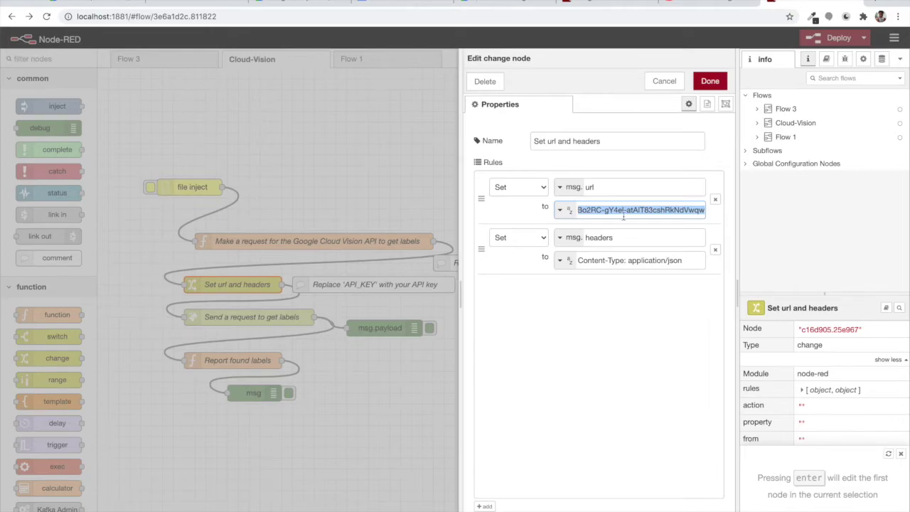
click(664, 82)
Review the "Send a request to get labels" HTTP request settings and the function code of the "Report found labels" node.
double_click(248, 317)
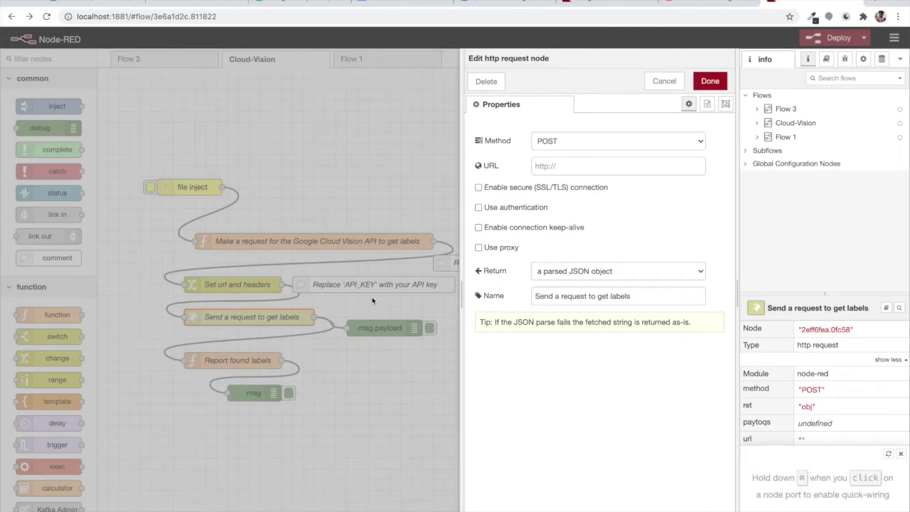
click(664, 81)
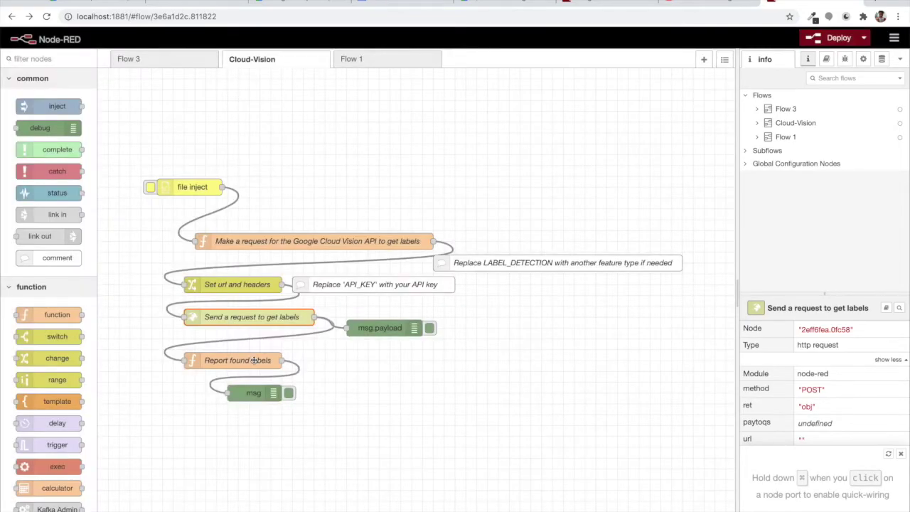
double_click(219, 359)
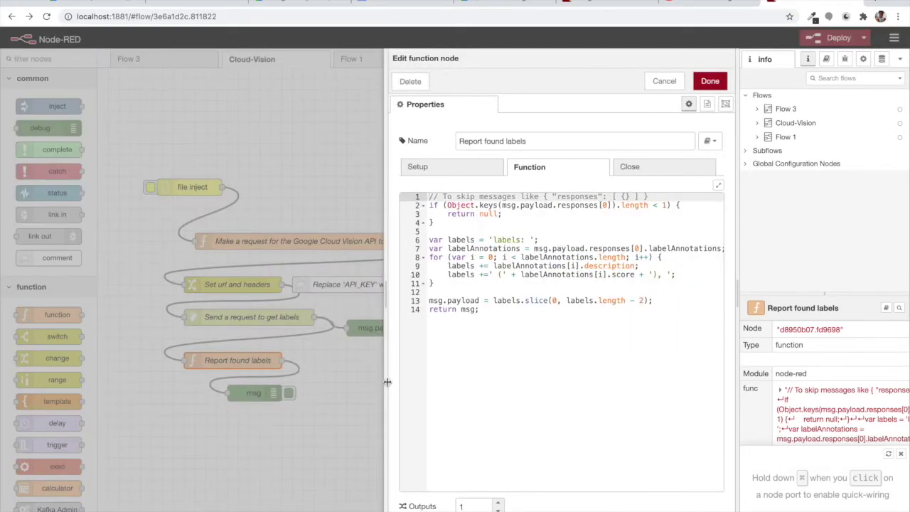
Close the "Report found labels" node without changes and deploy the flows despite the unknown rpi-gpio in node type.
drag(429, 206, 523, 326)
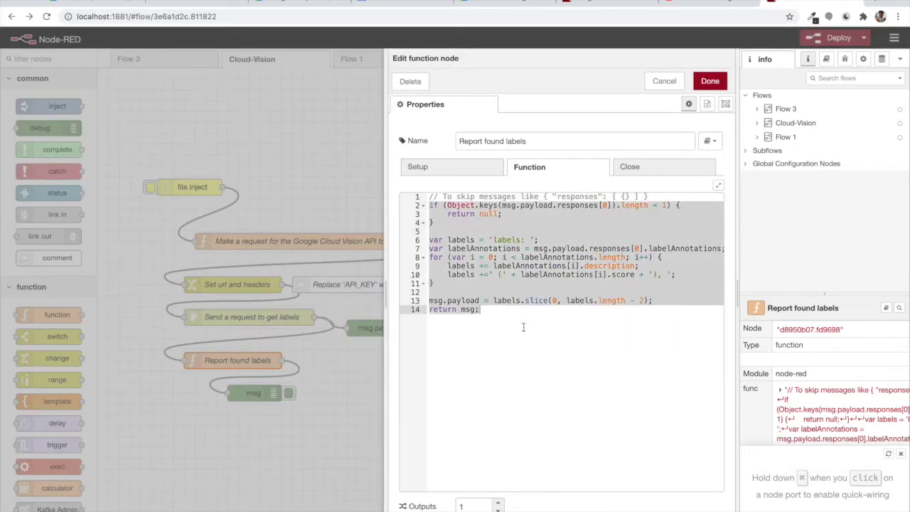
click(666, 81)
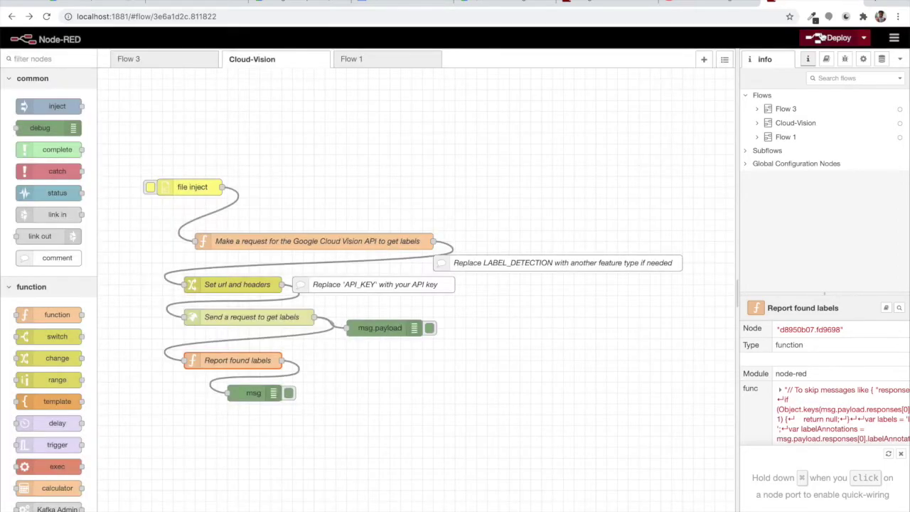
click(829, 41)
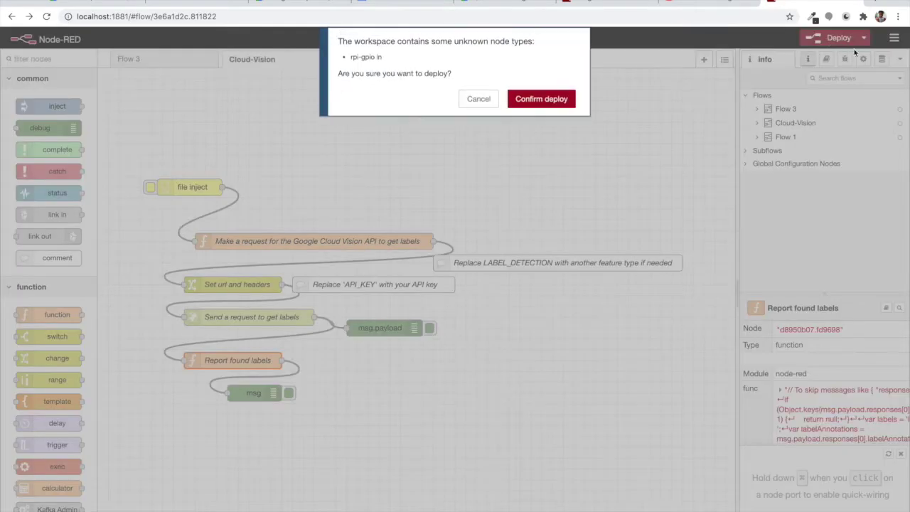
click(536, 102)
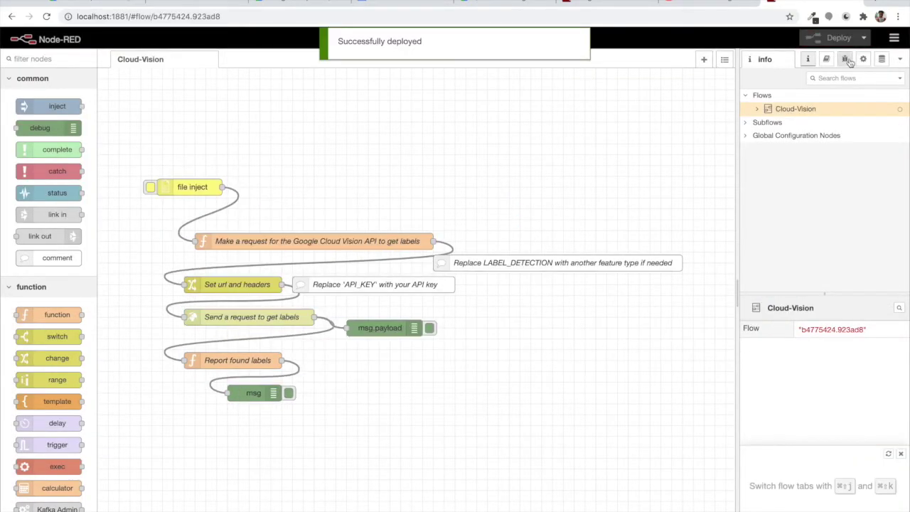
Show the debug messages and run label detection on IMG_20181001_154002.jpg through the file inject node.
click(845, 60)
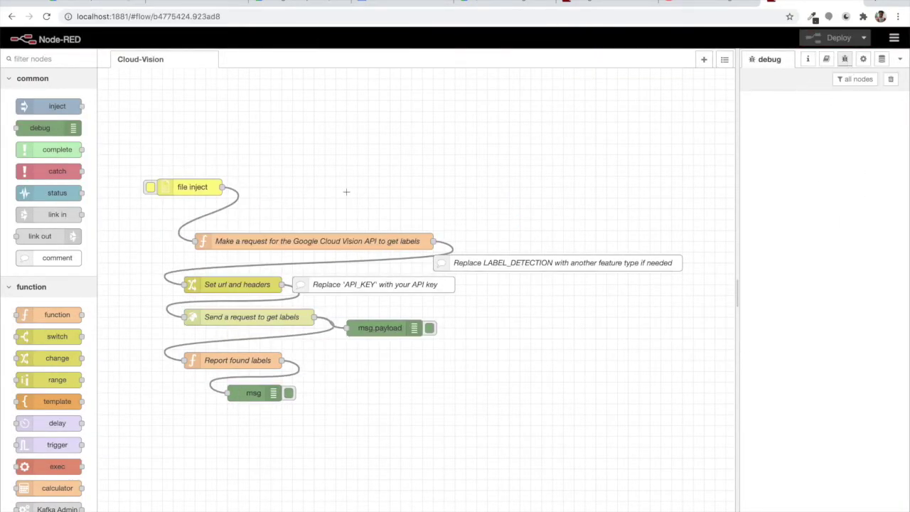
click(150, 187)
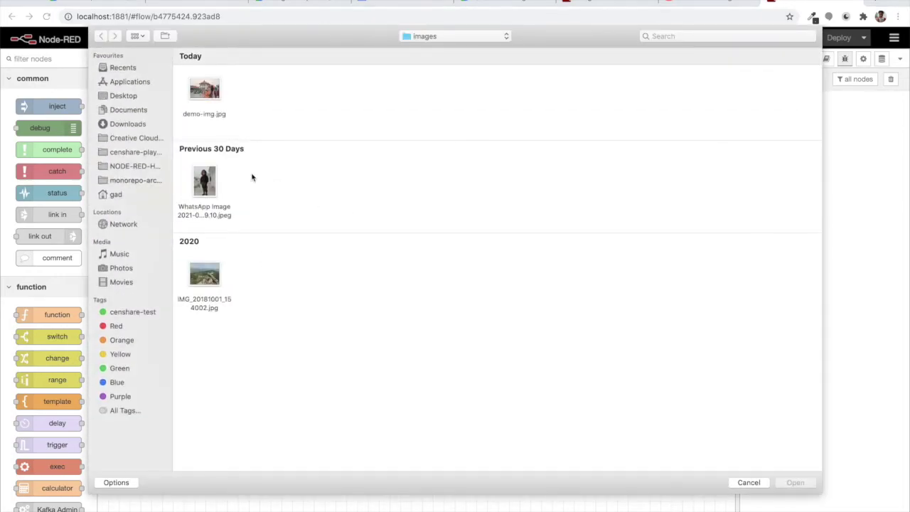
double_click(213, 271)
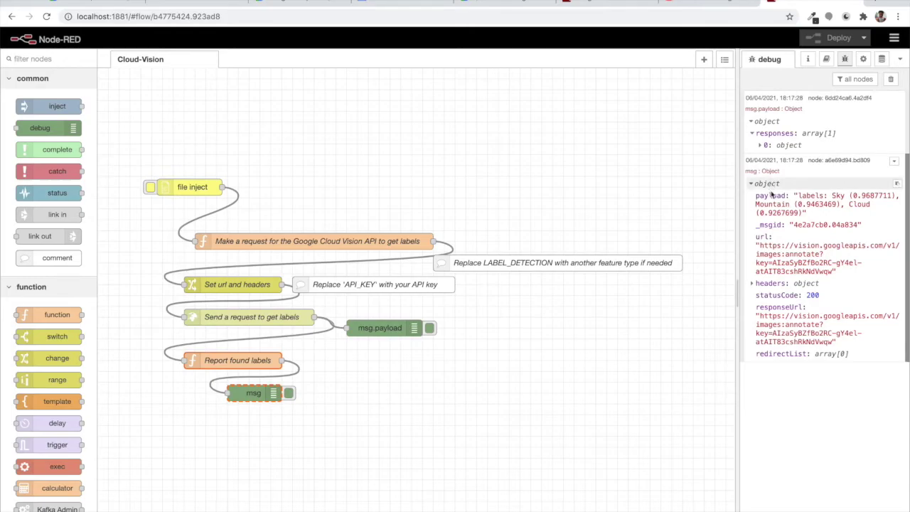
Examine each entry under labelAnnotations in the API response message, then collapse the complete msg object.
click(768, 146)
click(769, 157)
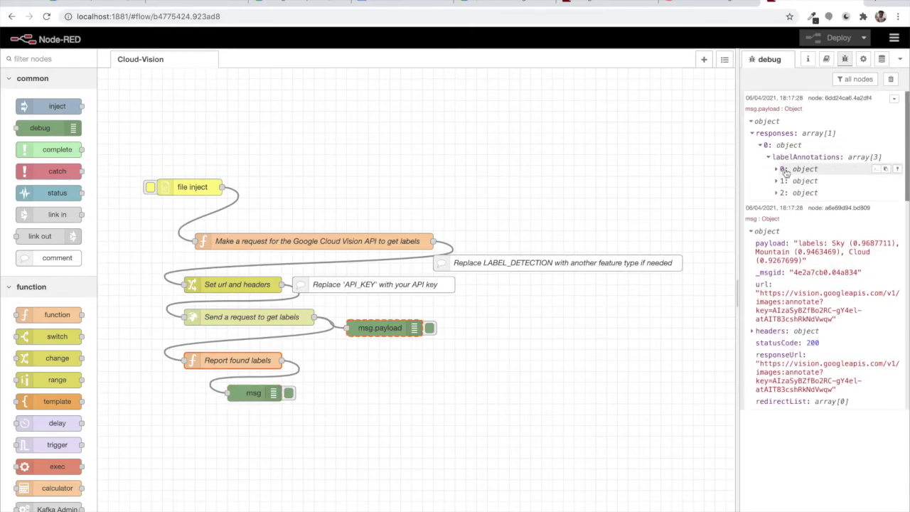
click(777, 169)
click(794, 228)
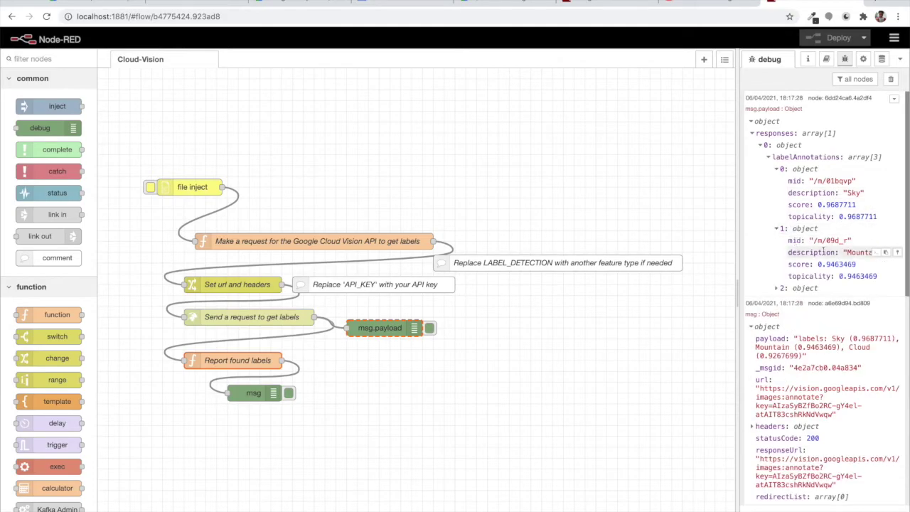
click(796, 288)
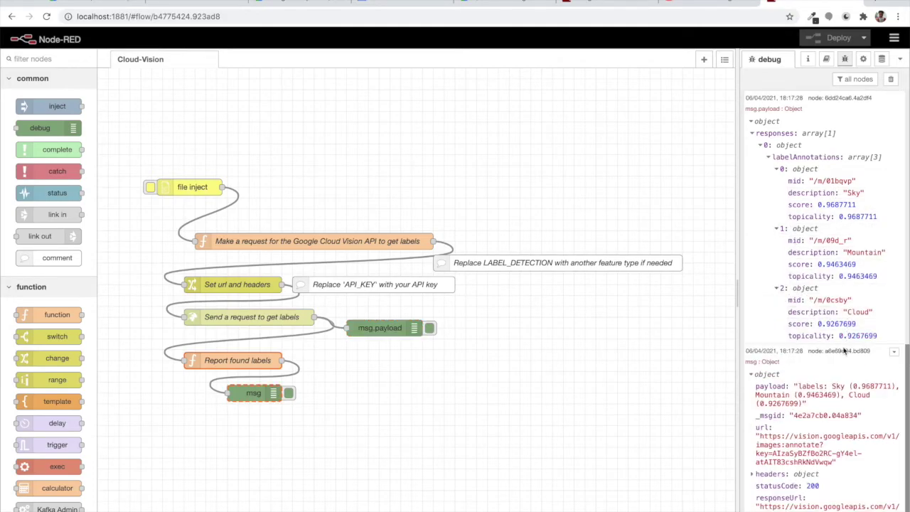
scroll(832, 370, down, 1)
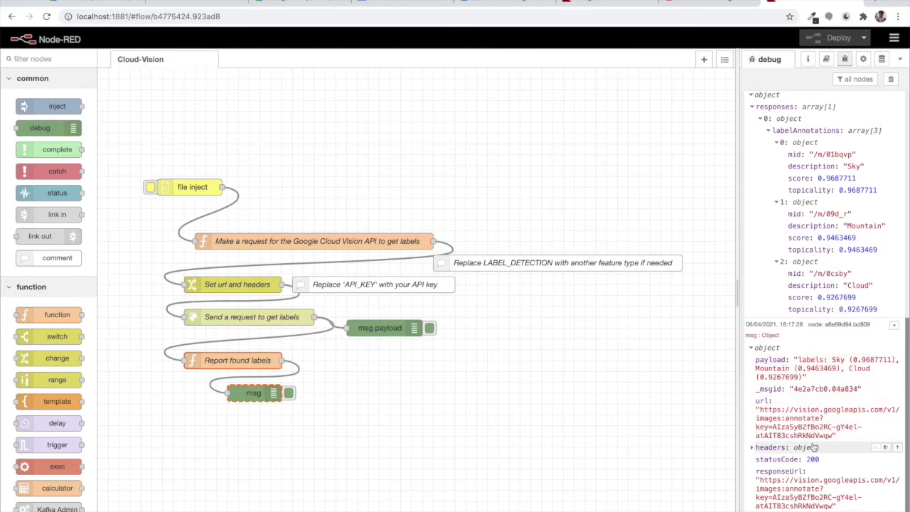
click(765, 348)
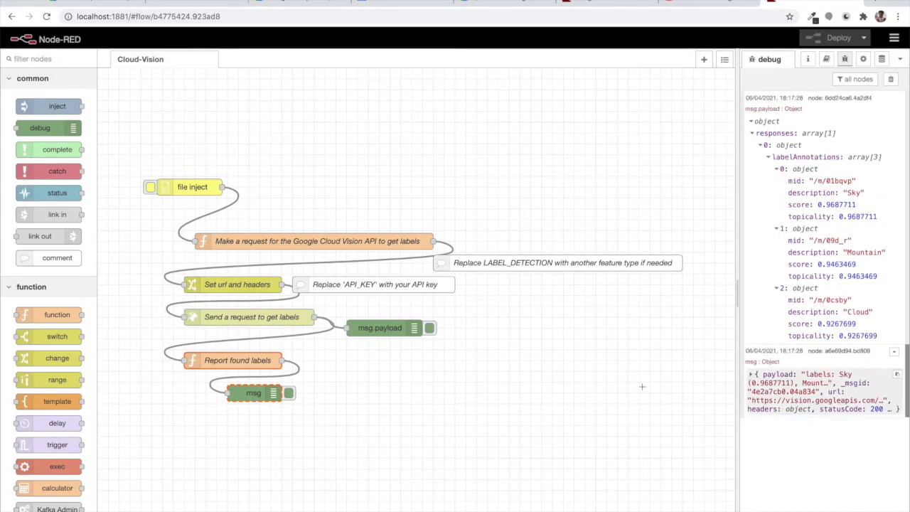
Set the debug node after "Report found labels" to output msg.payload and deploy the change.
double_click(259, 394)
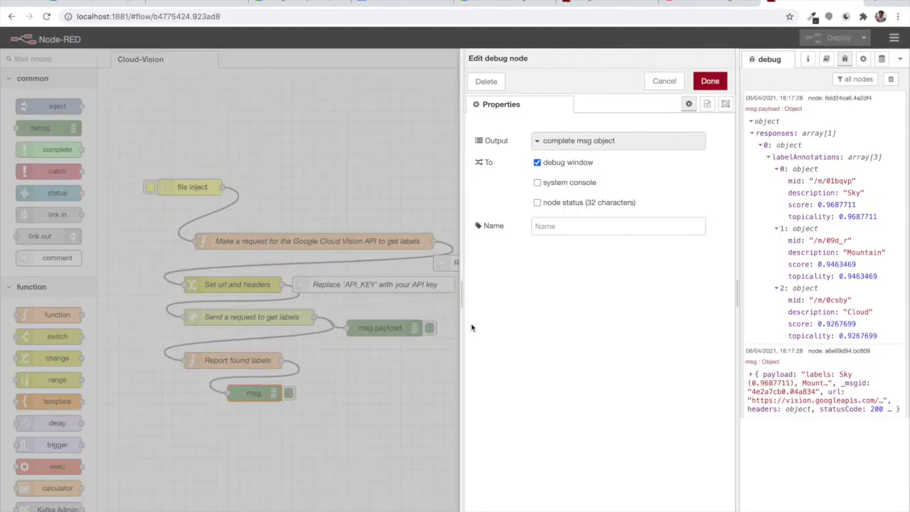
click(537, 141)
click(550, 158)
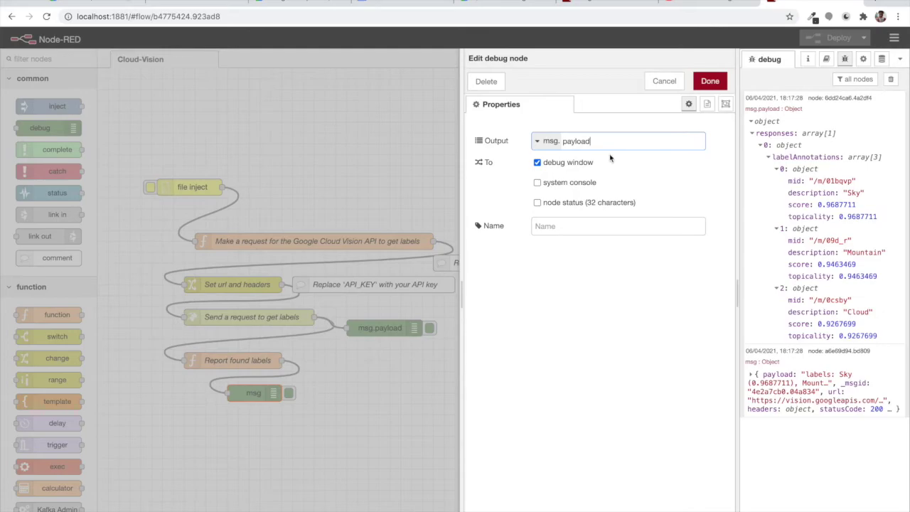
click(710, 81)
click(836, 38)
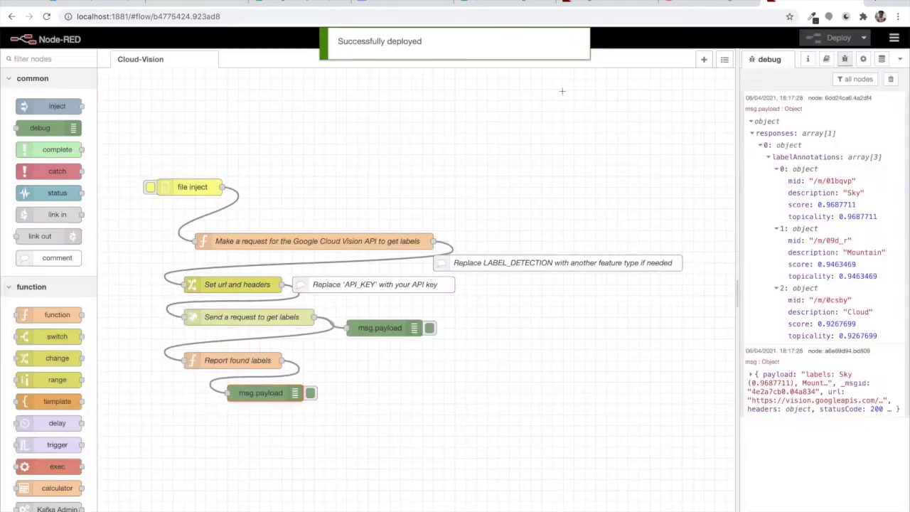
Clear the debug messages and run label detection on demo-img.jpg through the file inject node.
click(891, 80)
click(150, 187)
double_click(210, 108)
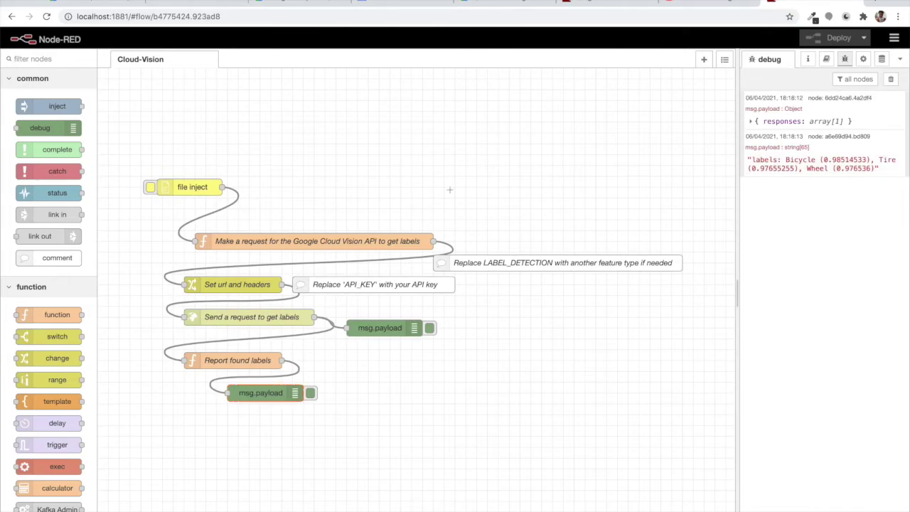
Set maxResults to 10 in the "Make a request for the Google Cloud Vision API to get labels" function and deploy.
double_click(371, 242)
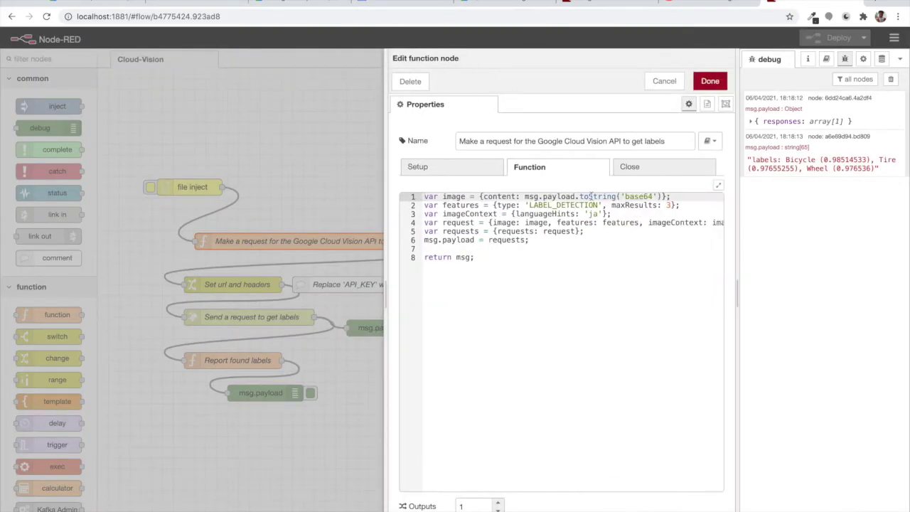
double_click(635, 206)
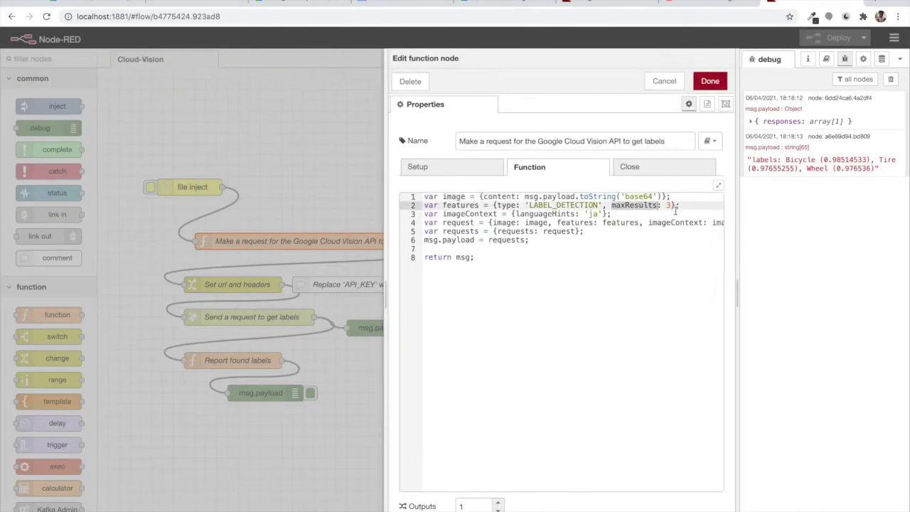
click(672, 205)
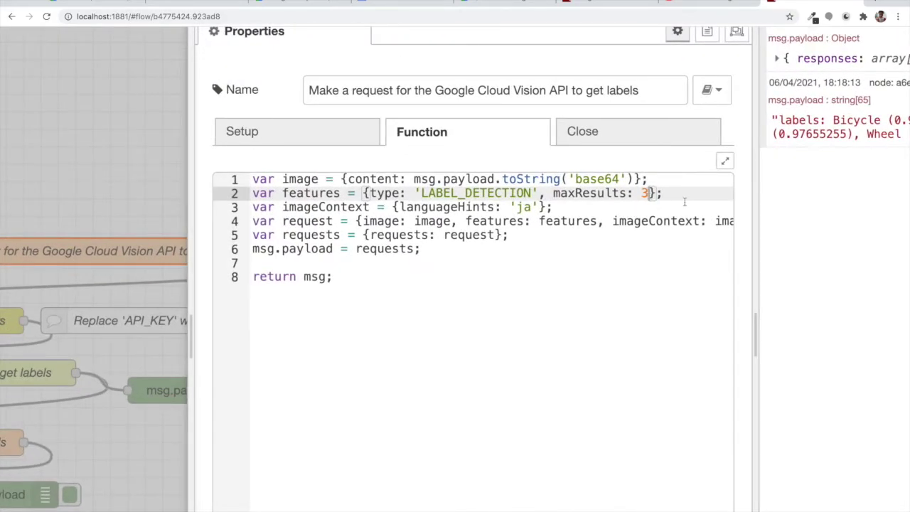
key(BackSpace)
text(10)
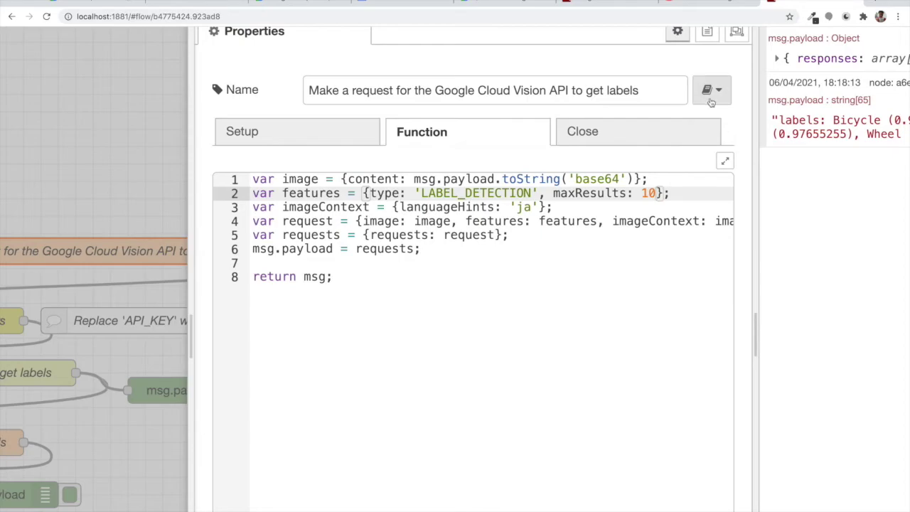
scroll(712, 100, up, 3)
click(712, 104)
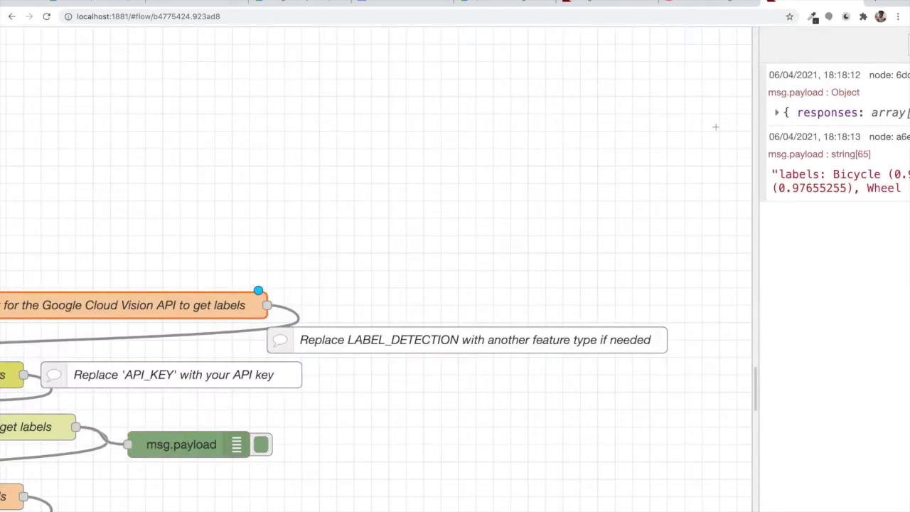
click(836, 38)
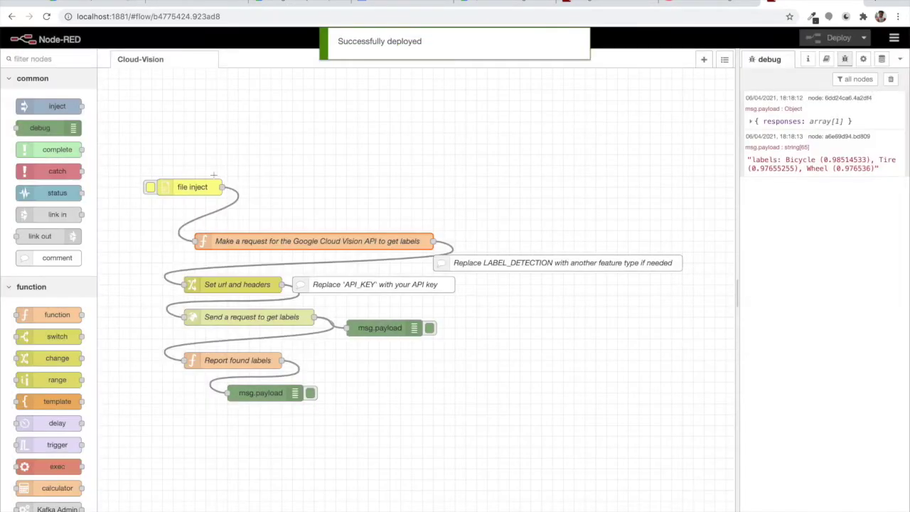
Run label detection again on demo-img.jpg, and run it on the WhatsApp Image 2021-03-14 jpeg as well.
click(151, 187)
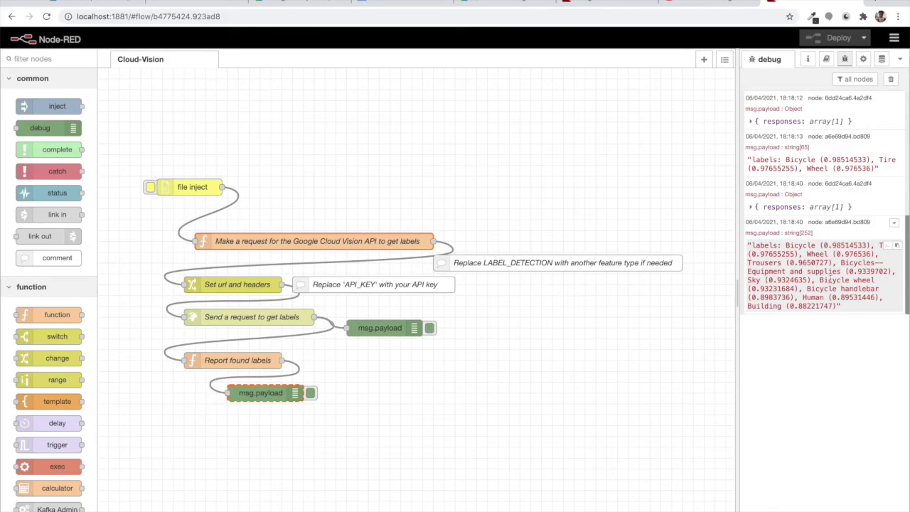
drag(822, 278, 747, 245)
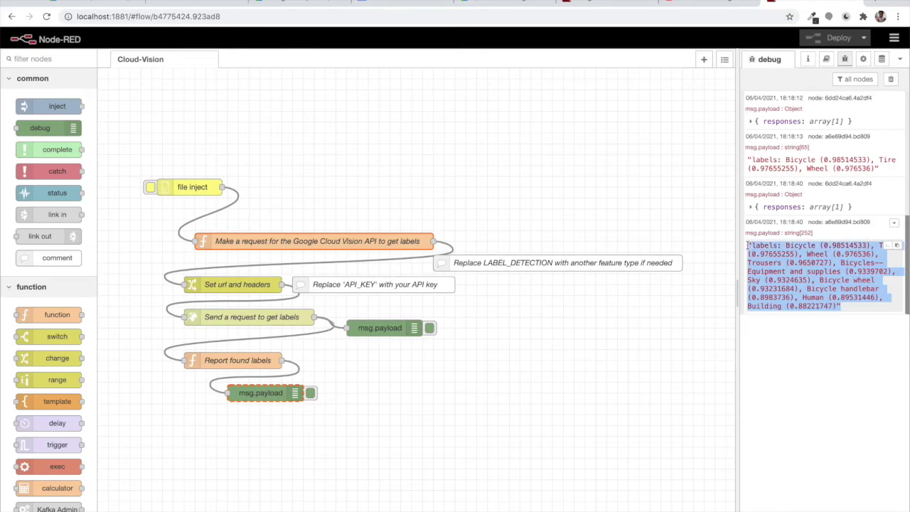
click(150, 187)
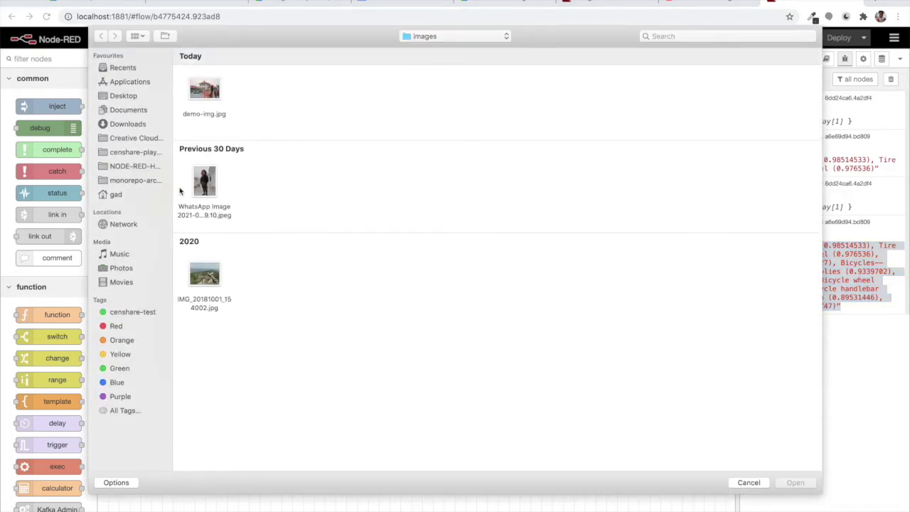
click(205, 185)
click(795, 482)
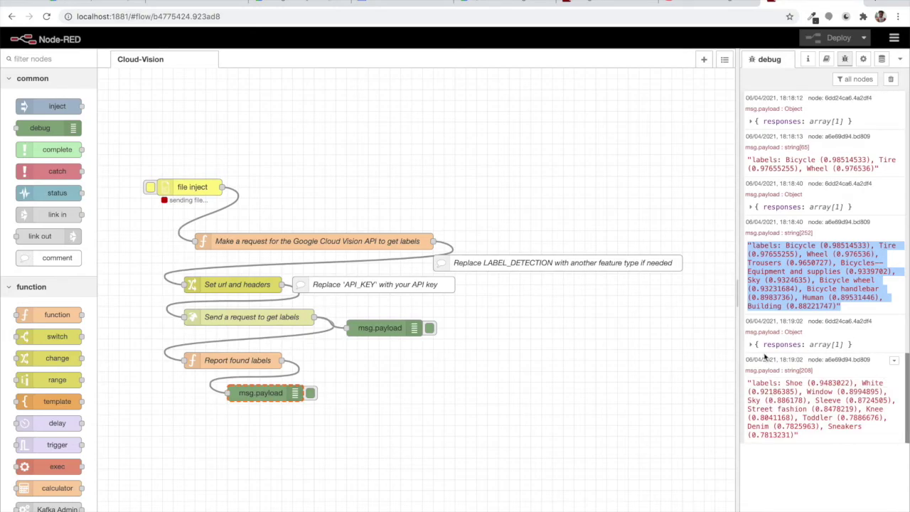
click(246, 235)
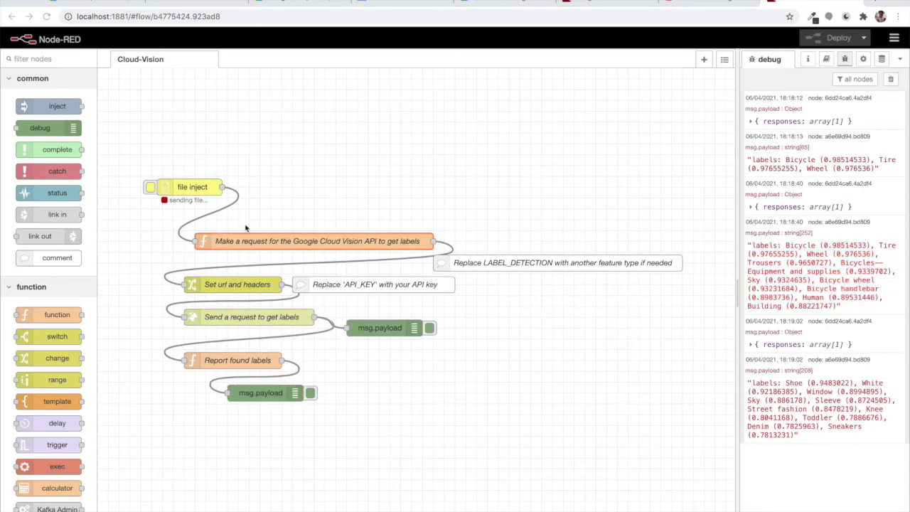
Look up alternatives to the request function's LABEL_DETECTION type in the Cloud Vision features list and on the Node-RED flow page.
double_click(333, 244)
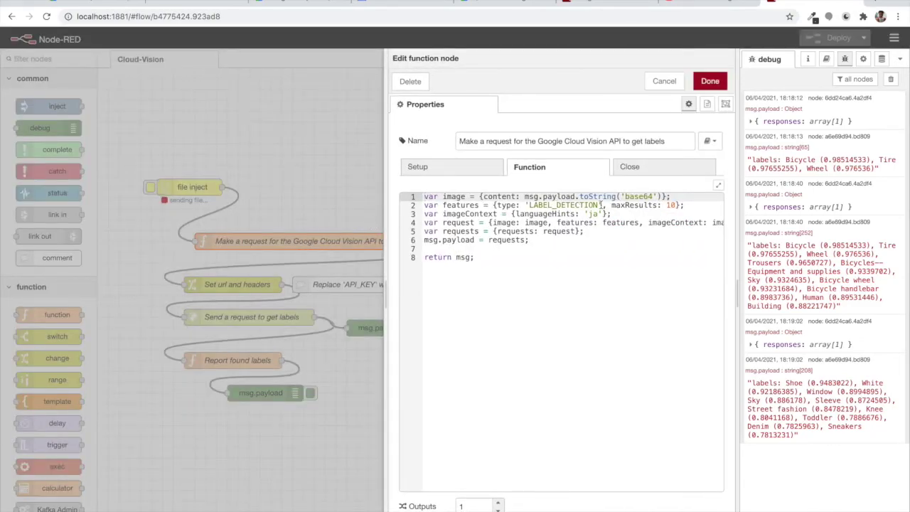
click(598, 205)
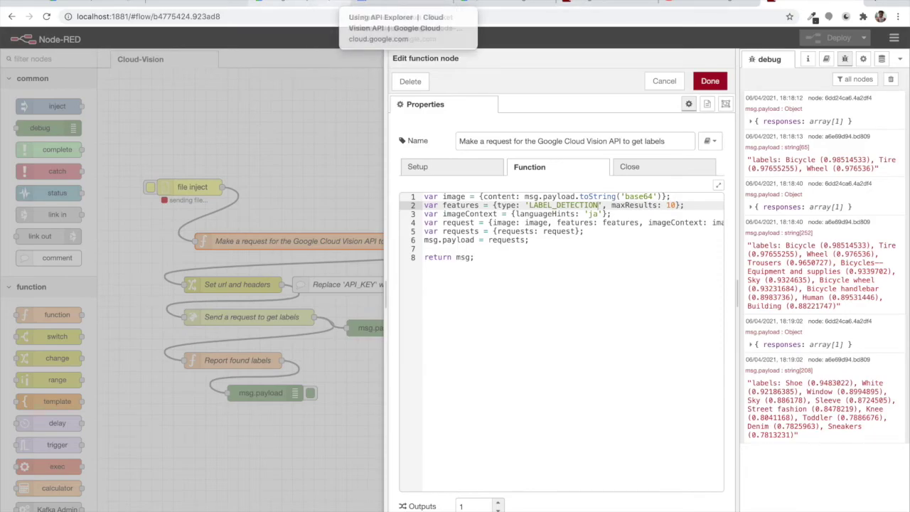
click(404, 3)
click(298, 3)
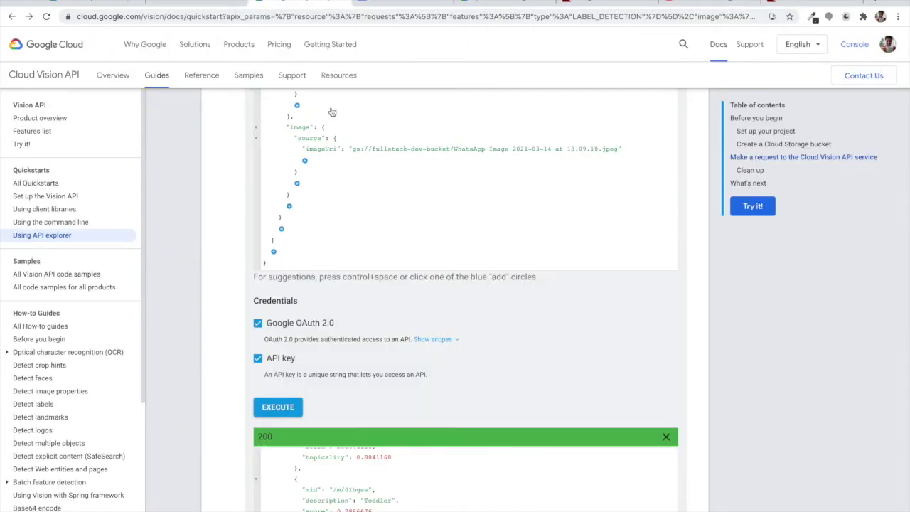
scroll(316, 434, down, 15)
scroll(317, 437, up, 5)
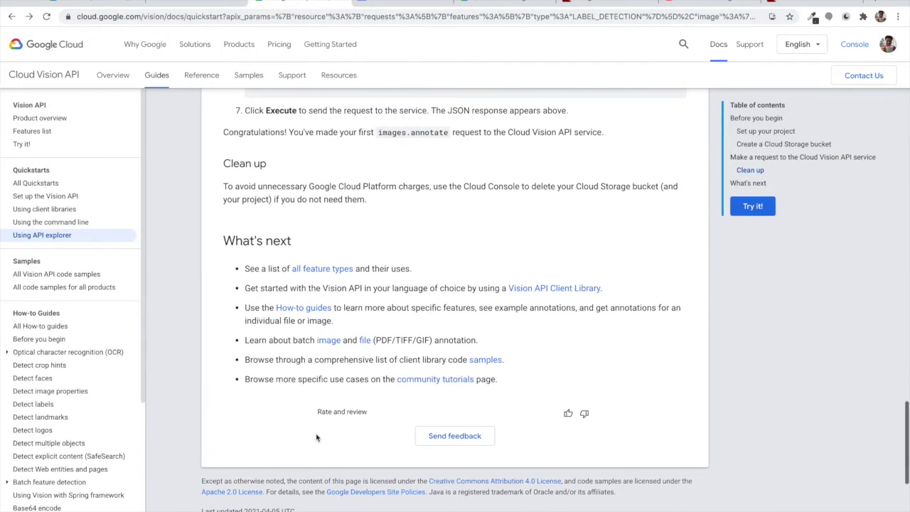
click(317, 271)
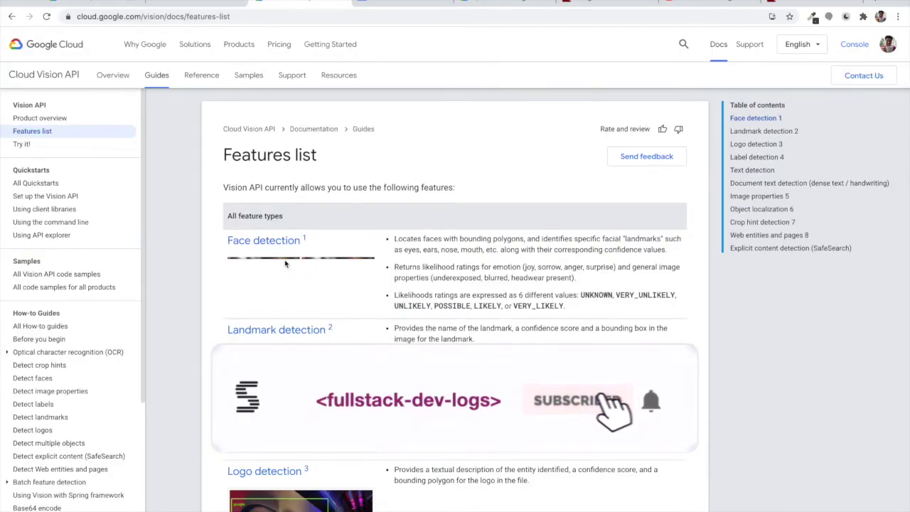
scroll(341, 306, down, 3)
scroll(265, 254, down, 3)
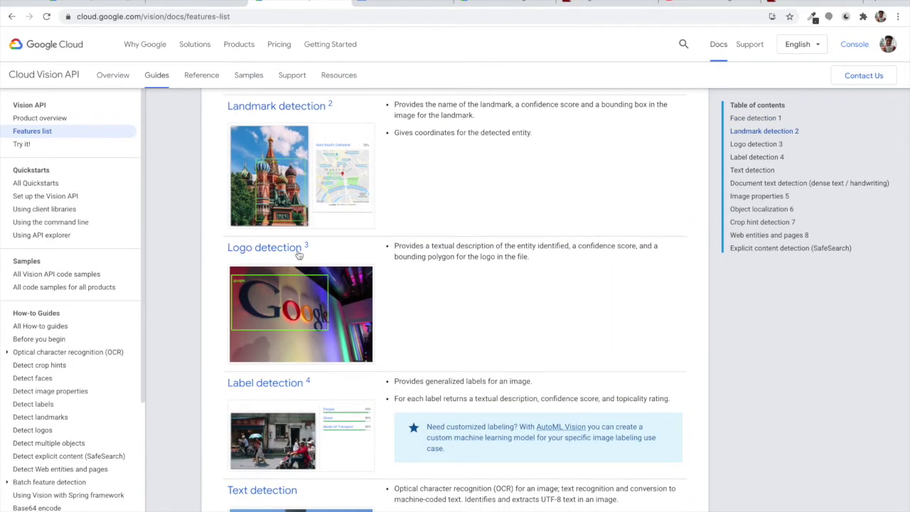
click(612, 5)
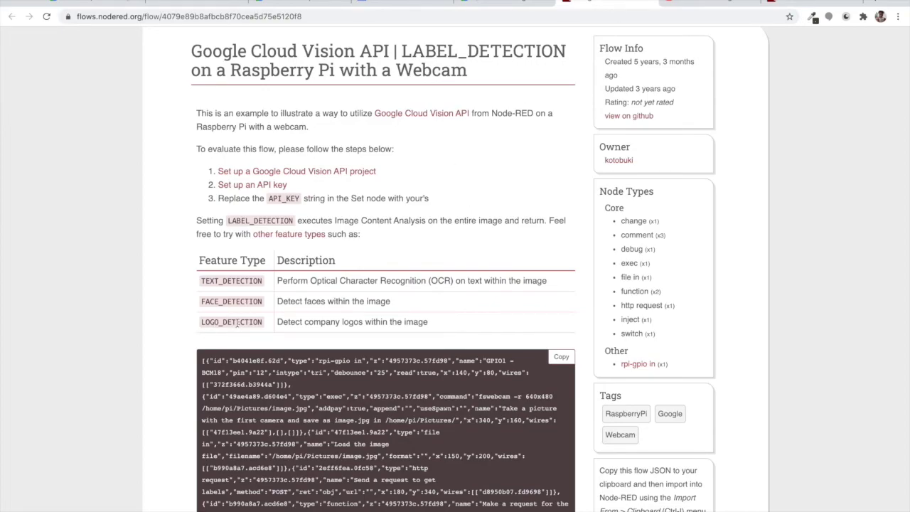
click(813, 5)
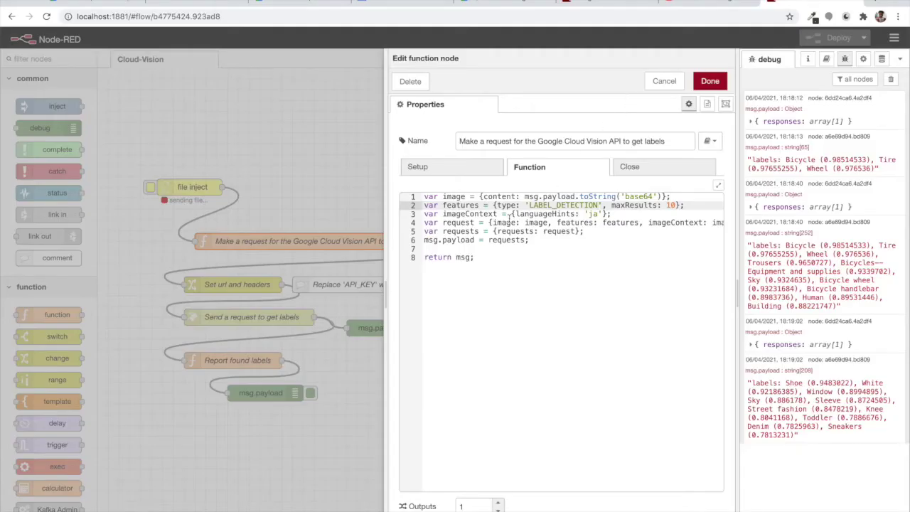
Change the feature type to LOGO_DETECTION in the "Make a request for the Google Cloud Vision API to get labels" function and deploy.
click(552, 205)
key(BackSpace)
key(BackSpace)
key(BackSpace)
key(BackSpace)
text(OGO)
click(710, 81)
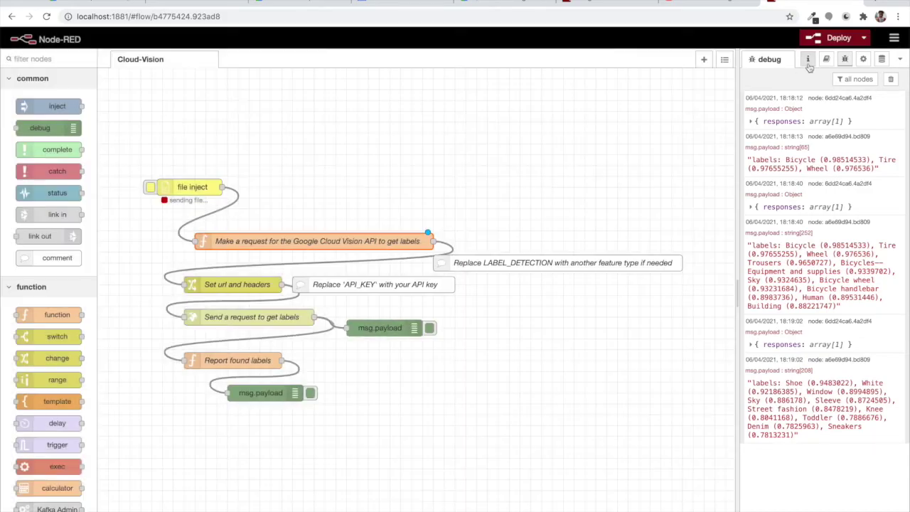
click(833, 40)
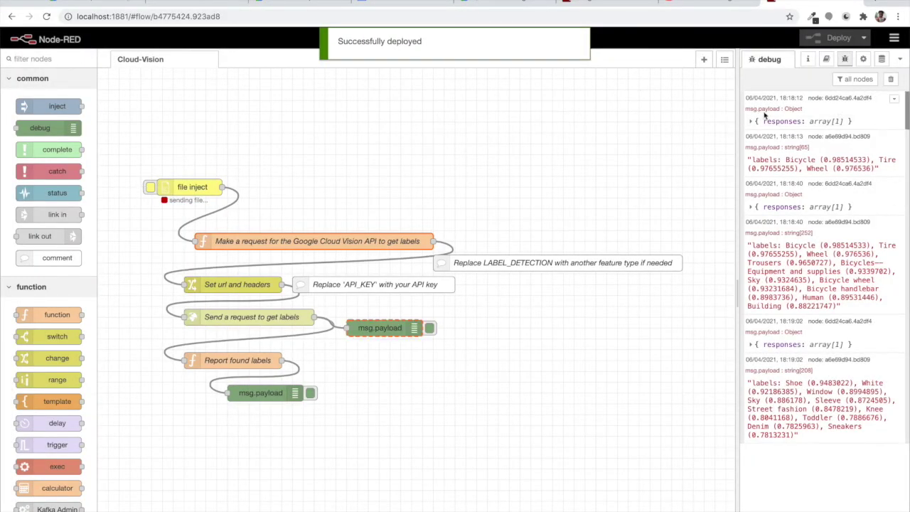
Clear the debug messages and run logo detection on an image through the file inject node.
click(892, 80)
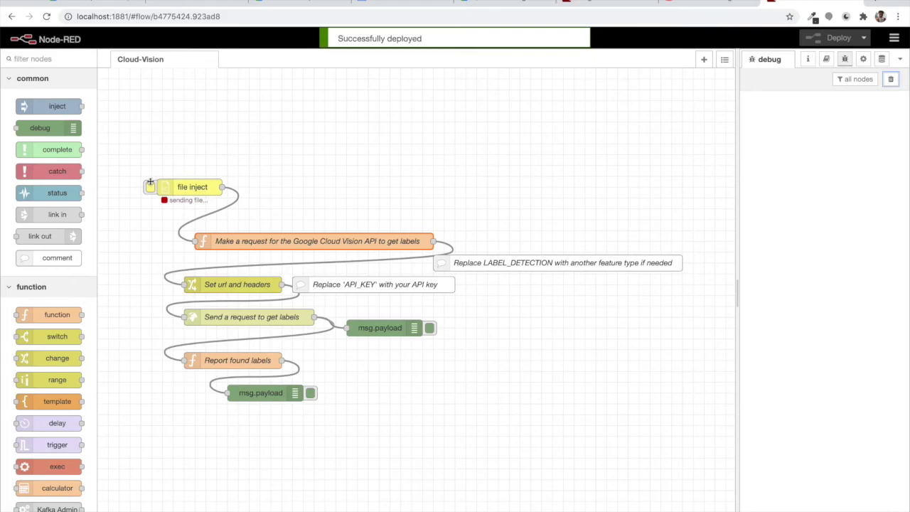
click(150, 187)
double_click(204, 279)
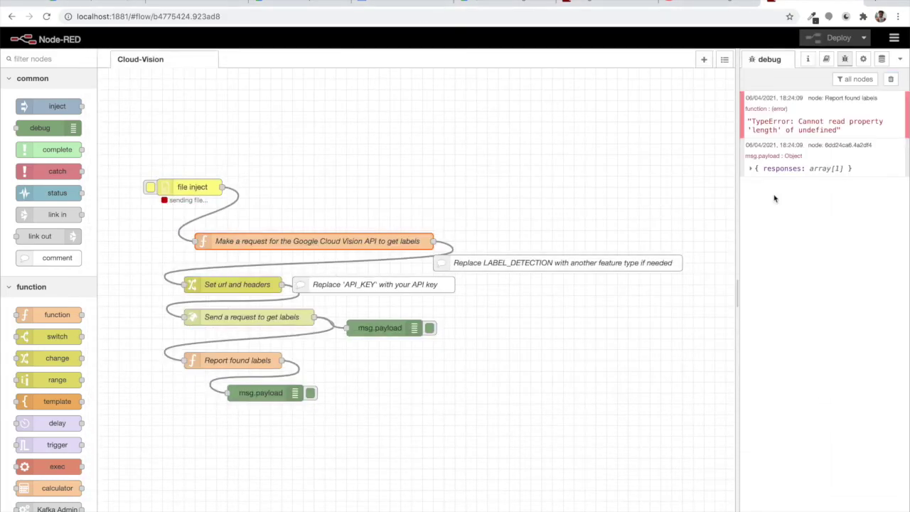
Expand the debug response object down to the first logoAnnotations entry to examine its description and score.
click(809, 169)
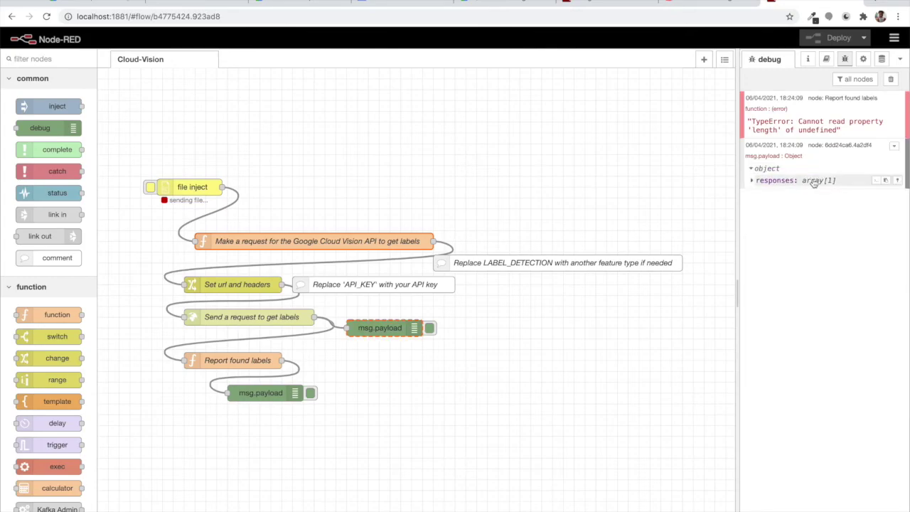
click(821, 184)
click(813, 193)
click(814, 205)
click(795, 216)
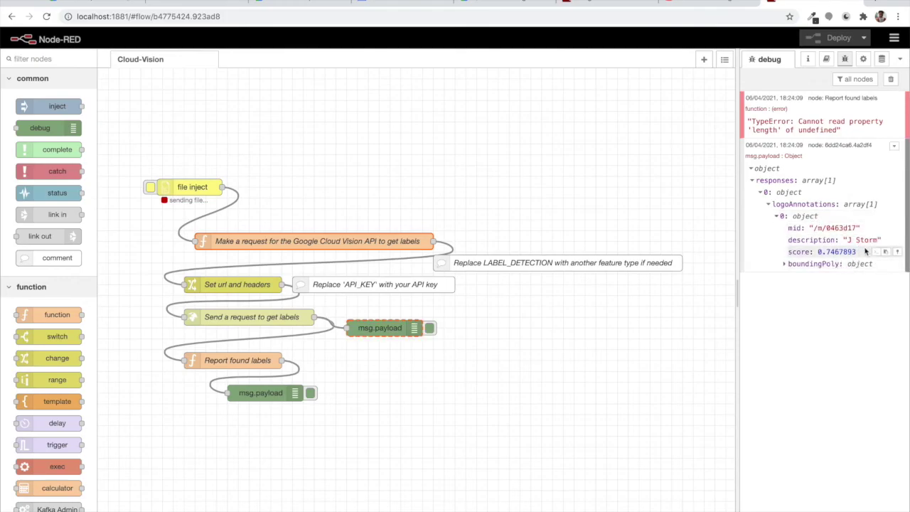
click(728, 233)
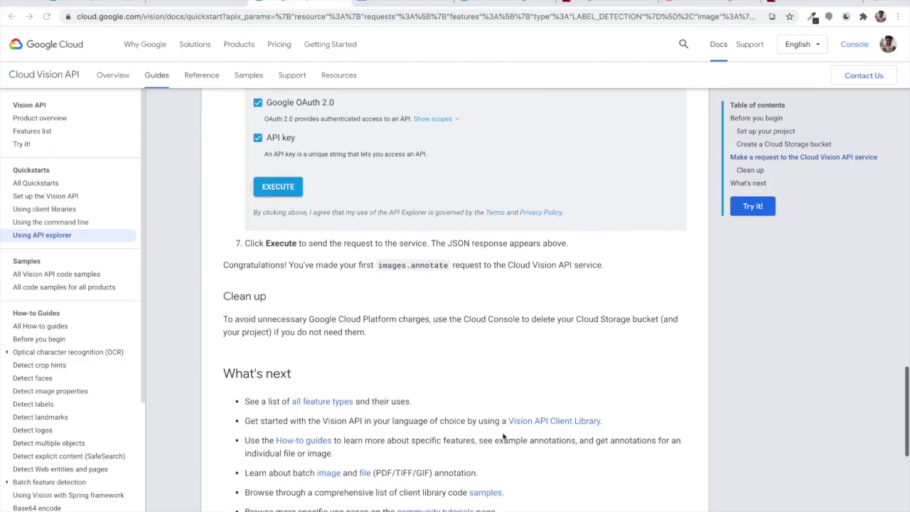
Switch to the Cloud Vision API explorer quickstart, highlight its Clean up section and read it enlarged.
scroll(504, 437, down, 1)
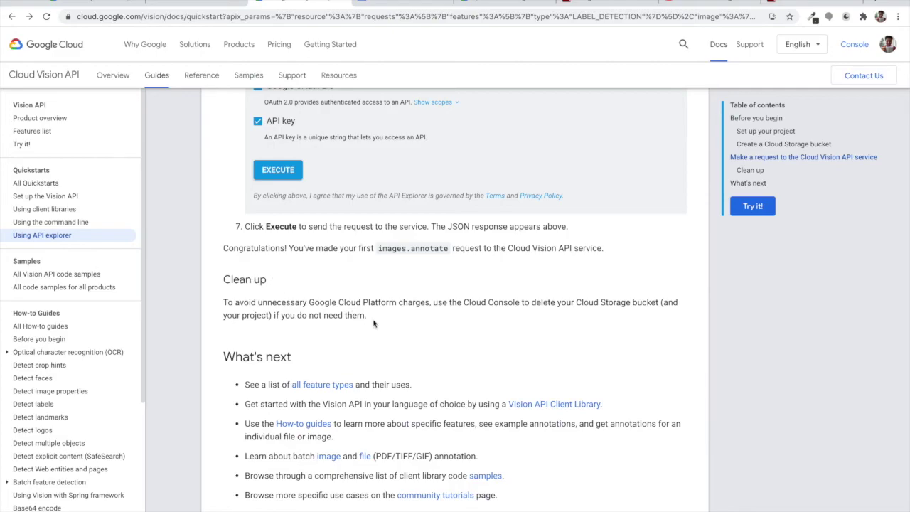
drag(373, 324, 221, 283)
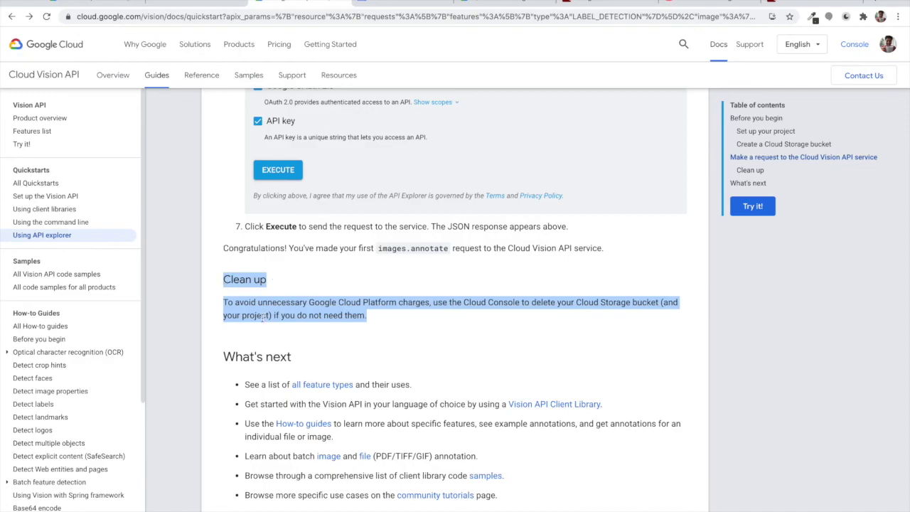
scroll(292, 313, up, 5)
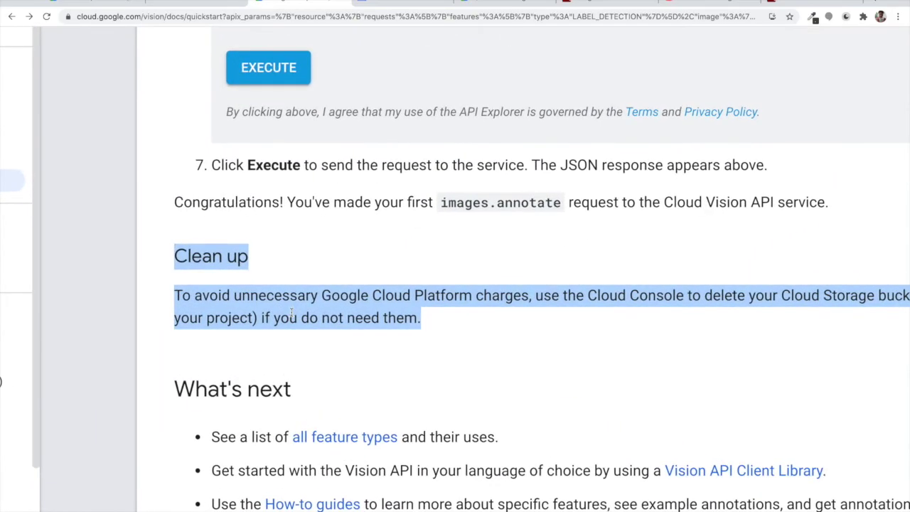
scroll(560, 332, right, 3)
scroll(559, 332, right, 1)
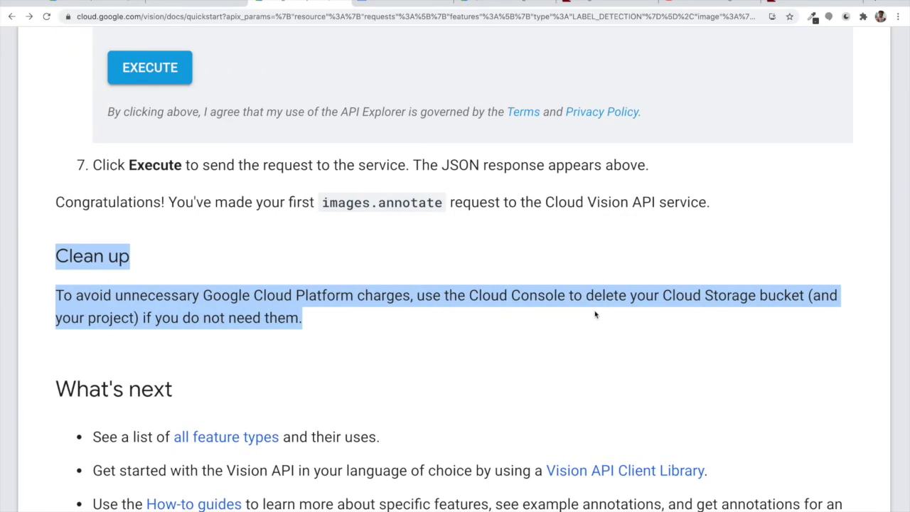
Delete the fullstack-dev-bucket bucket in the Cloud Storage browser, entering its name to confirm the deletion.
click(406, 4)
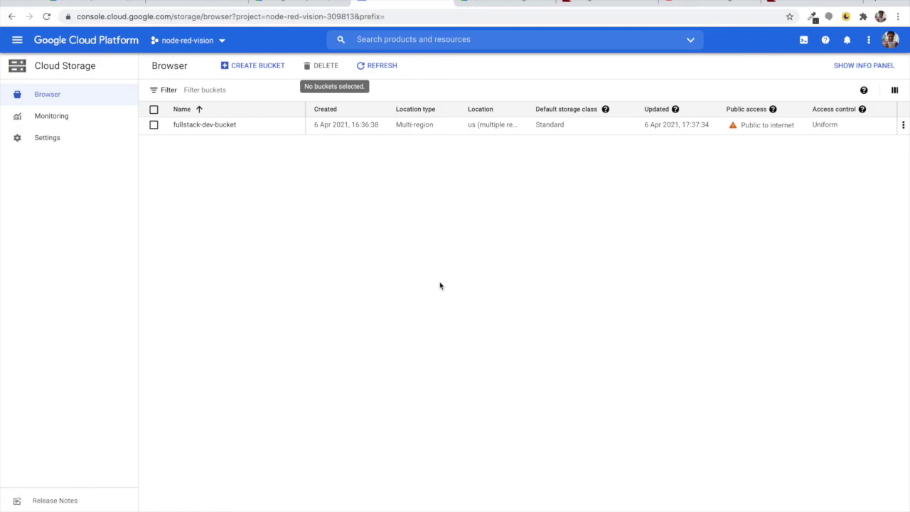
click(153, 125)
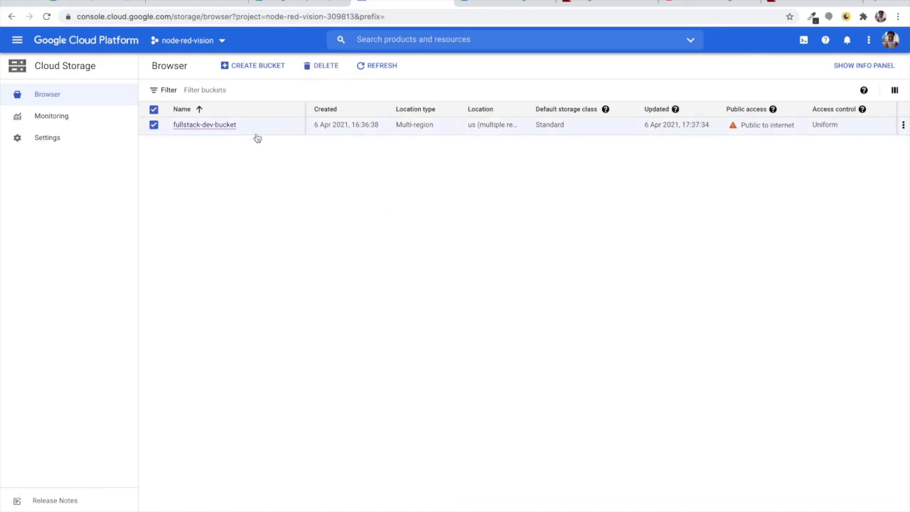
click(325, 65)
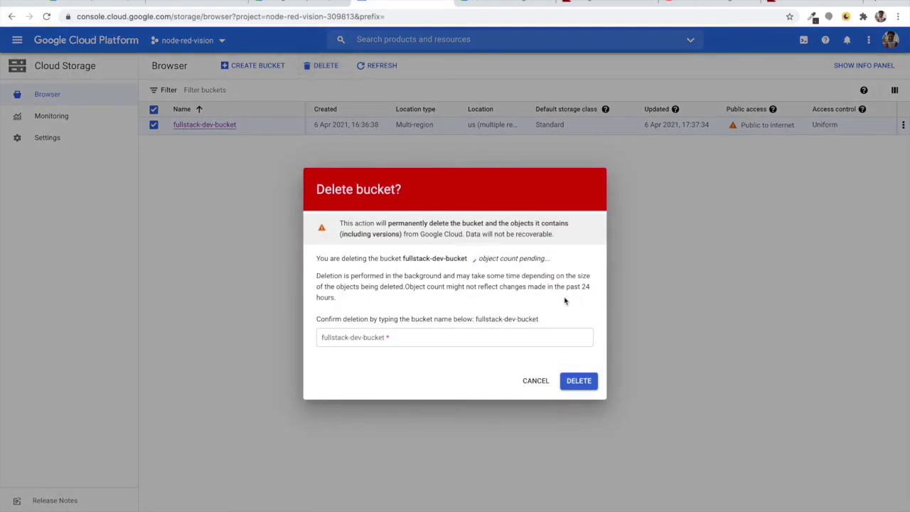
click(424, 332)
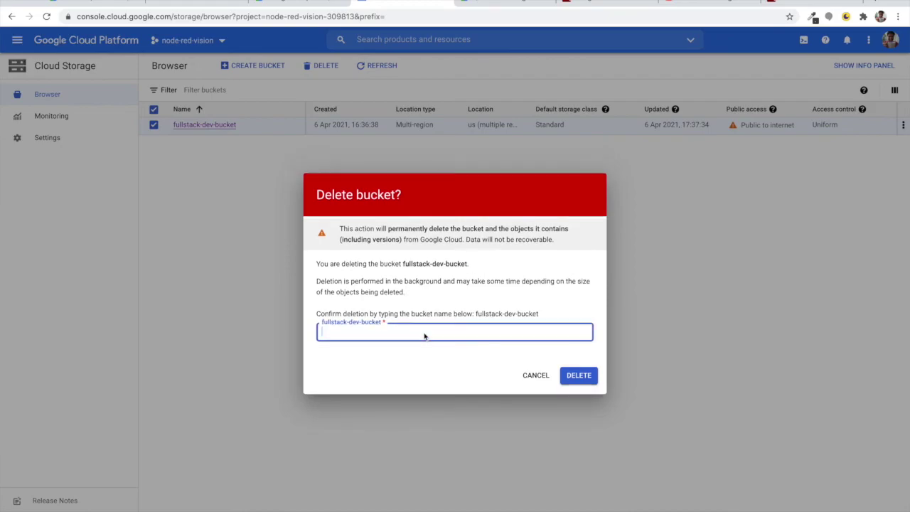
click(475, 315)
triple_click(505, 314)
click(483, 309)
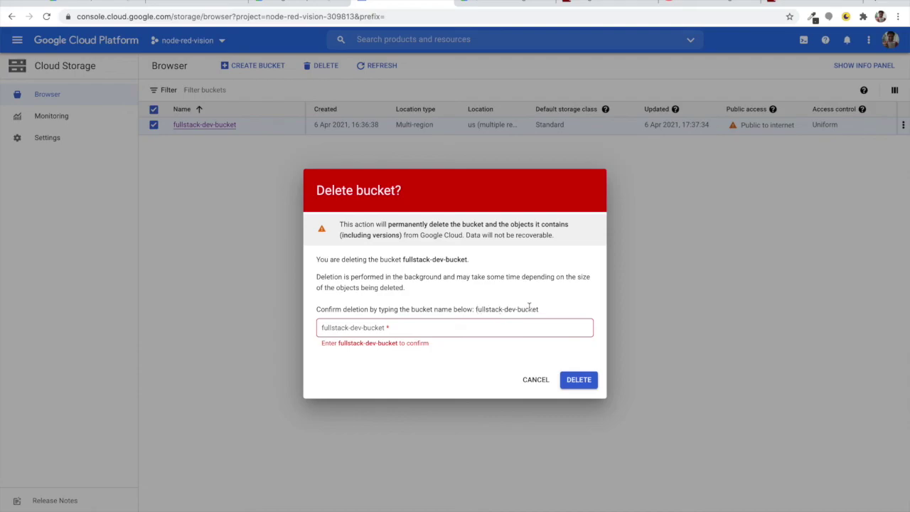
double_click(527, 308)
drag(477, 309, 541, 311)
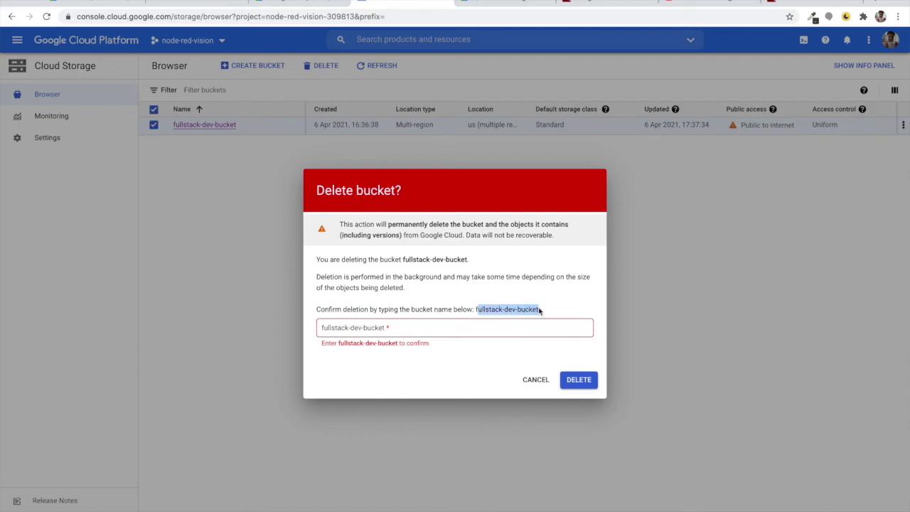
click(442, 328)
text(f)
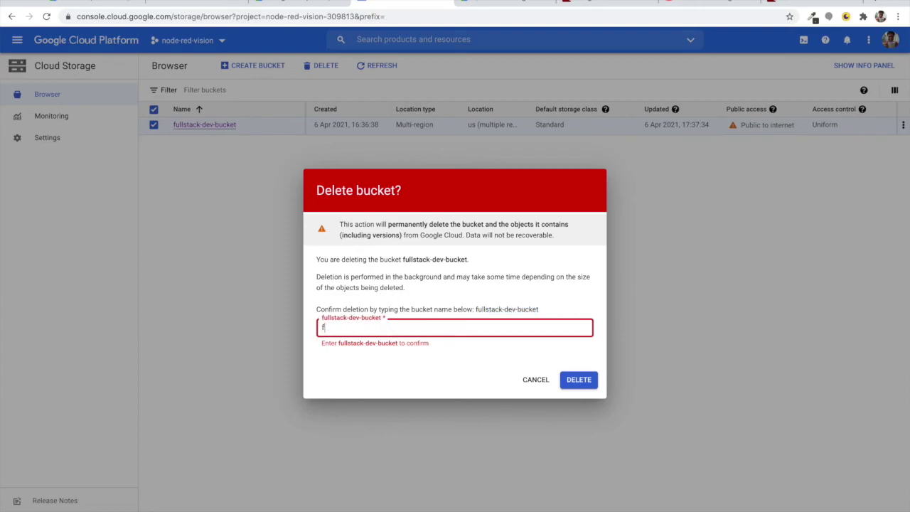
text(ullstack-dev-bucket)
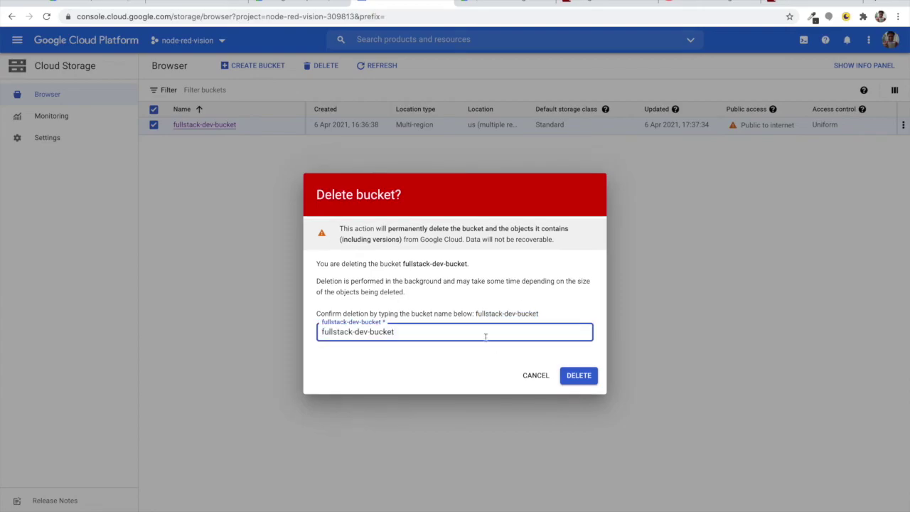
click(578, 376)
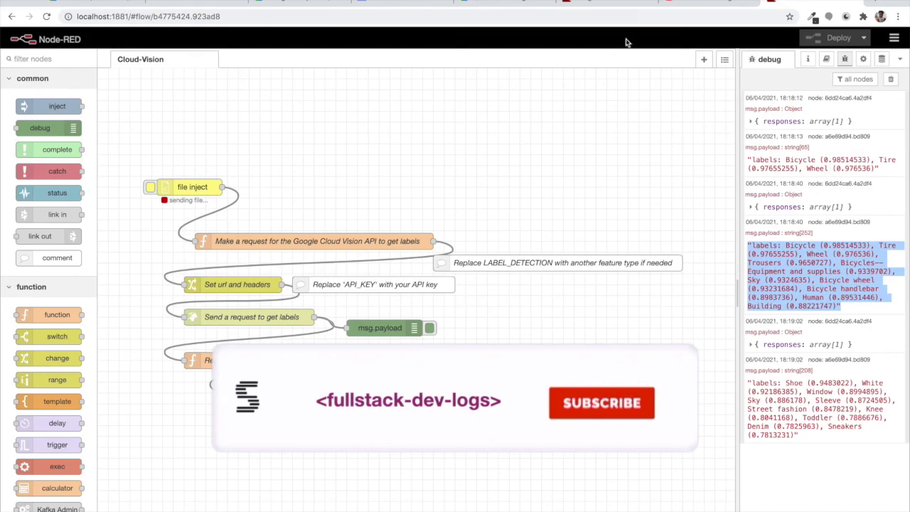
Subscribe to the Fullstack Dev Logs channel on YouTube.
click(679, 9)
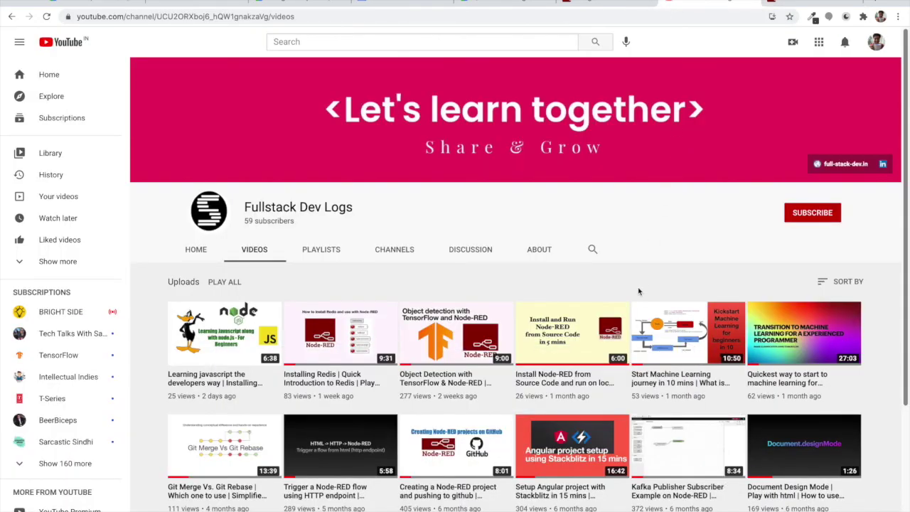
click(800, 216)
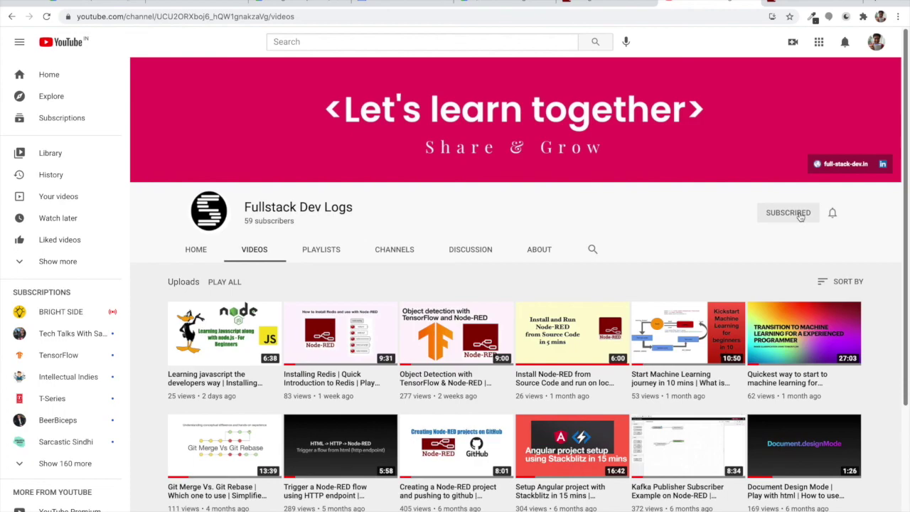